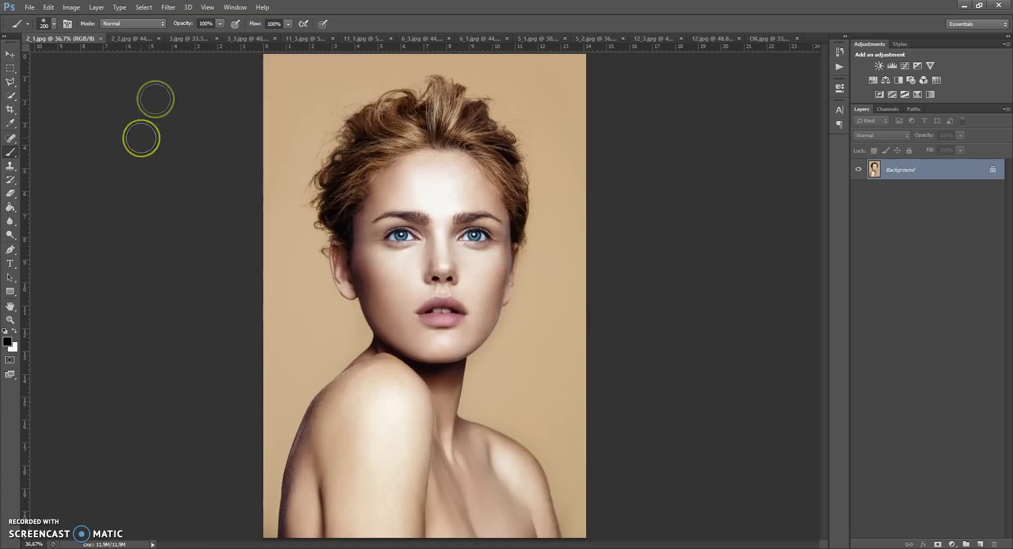
Step: Preview the 2_2, 3, 3_3, 11_3, 11_1, 6_3 and 6_1 collage examples and sources
left_click(137, 38)
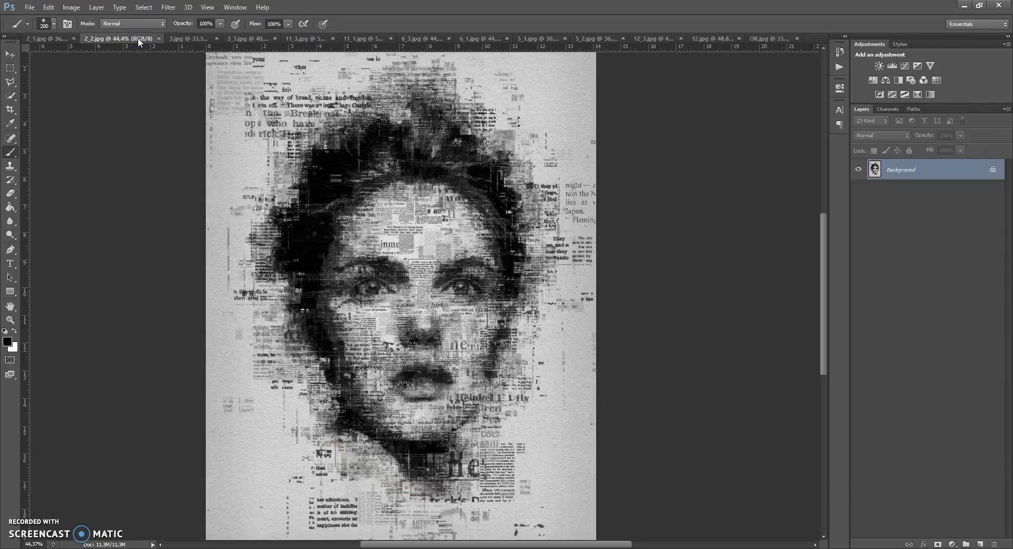
left_click(179, 38)
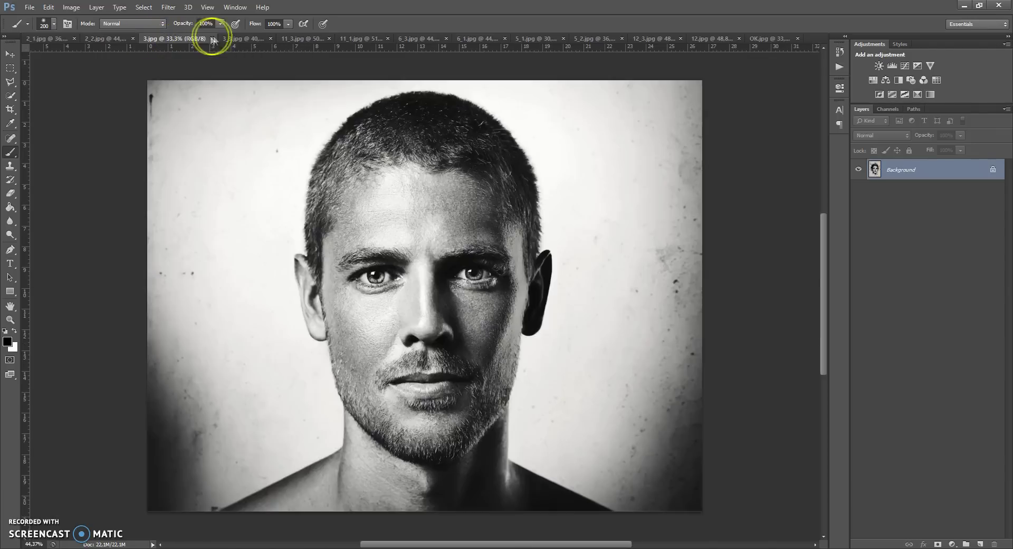
left_click(235, 38)
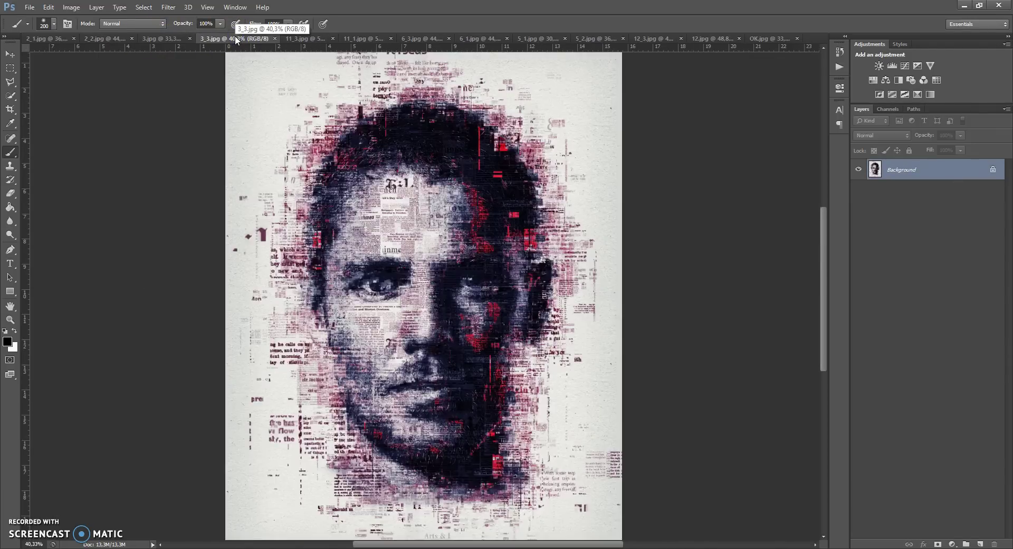
left_click(295, 38)
left_click(356, 38)
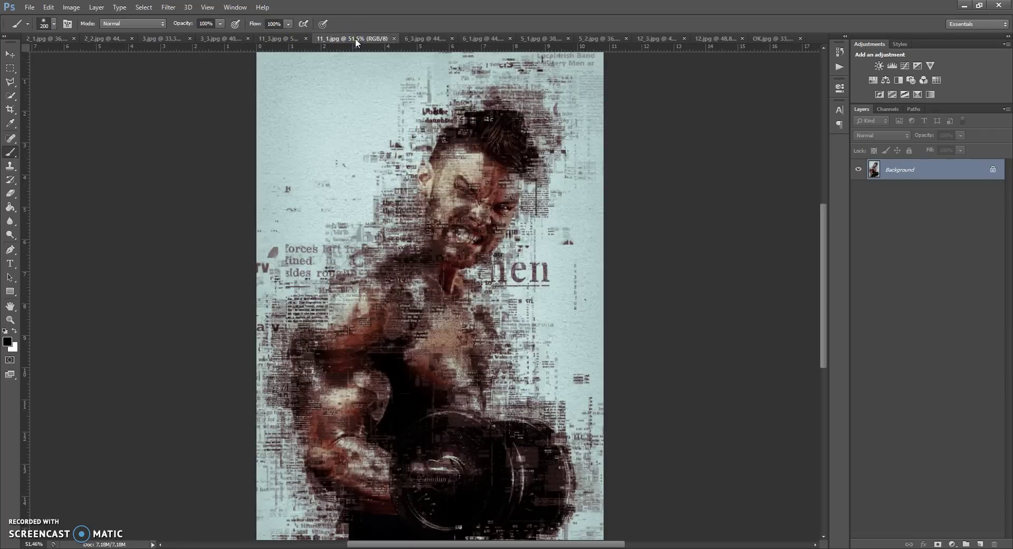
scroll(441, 260, "up", 3)
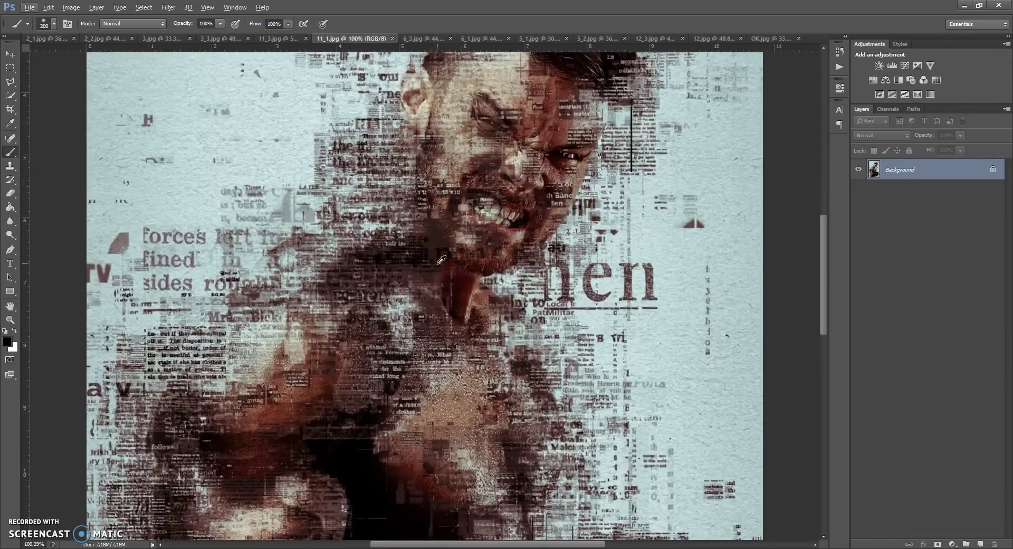
left_click(432, 39)
left_click(474, 38)
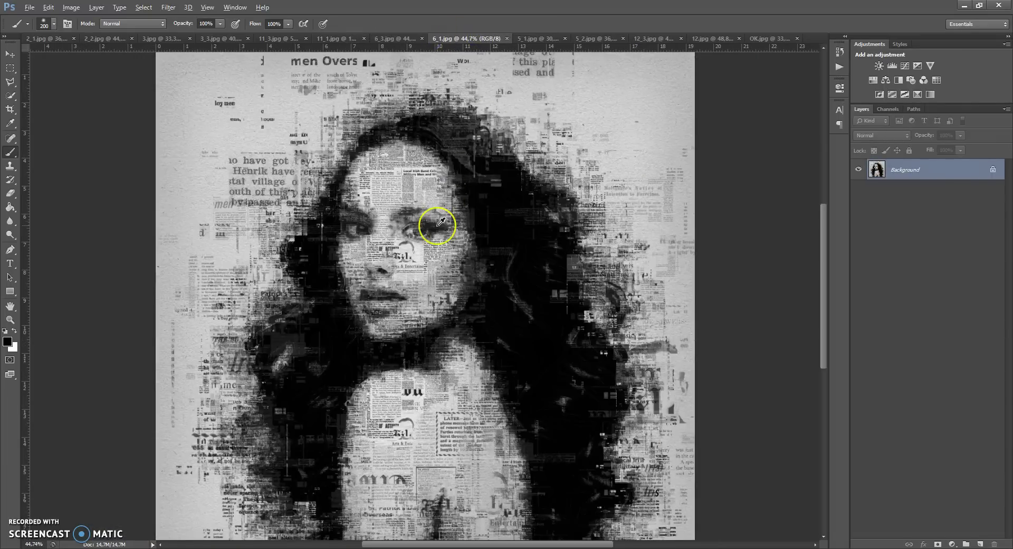
scroll(438, 224, "up", 4)
scroll(440, 222, "up", 2)
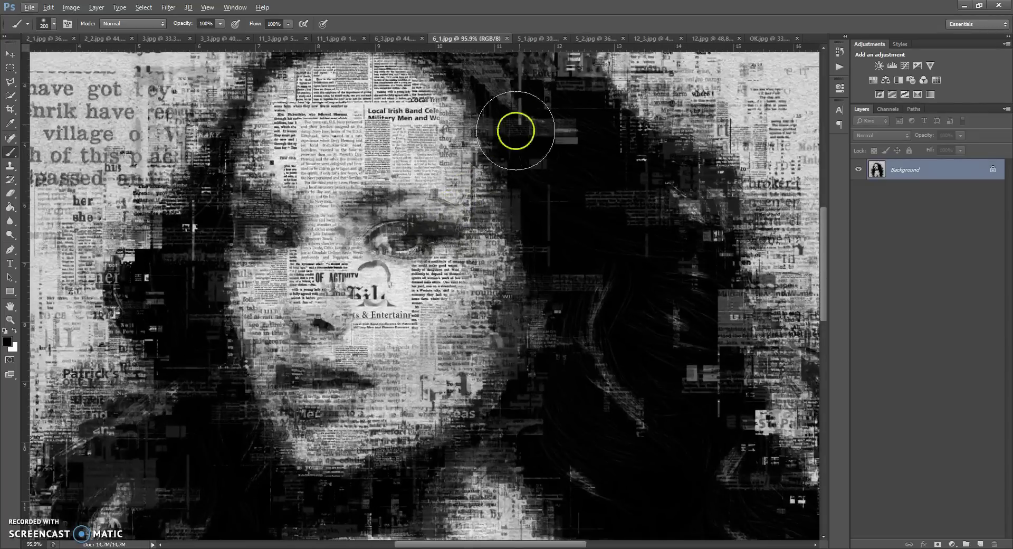
Step: Preview the 5_1, 5_2, 12_3 and 12.jpg examples, then return to the OK.jpg portrait
left_click(553, 39)
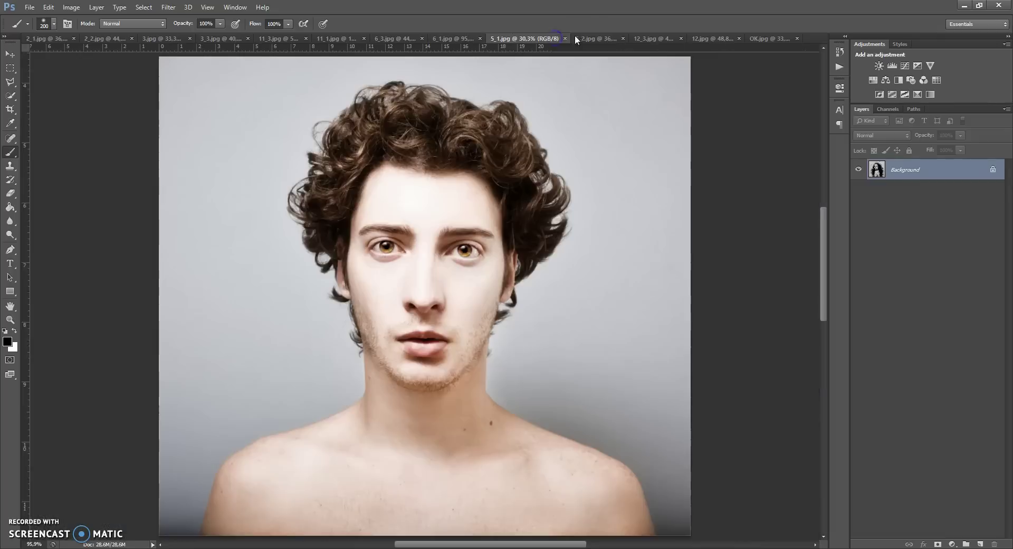
left_click(588, 38)
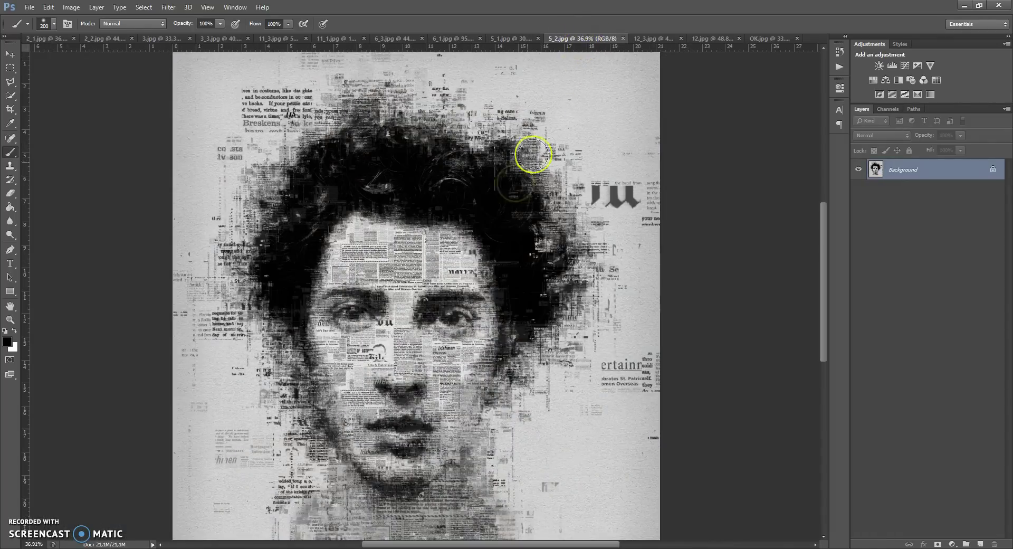
scroll(457, 379, "up", 1)
scroll(433, 441, "up", 4)
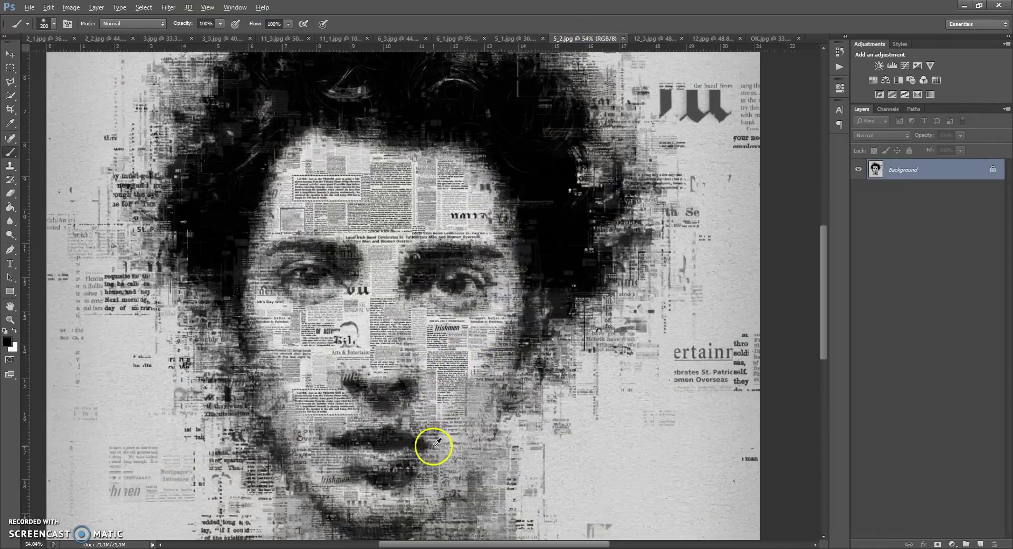
scroll(433, 443, "up", 1)
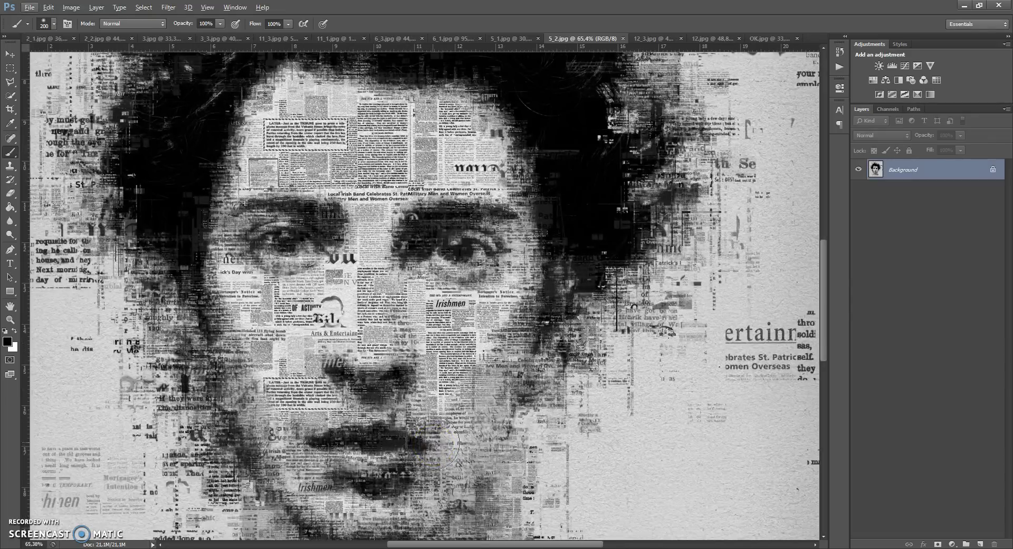
left_click(648, 39)
left_click(714, 39)
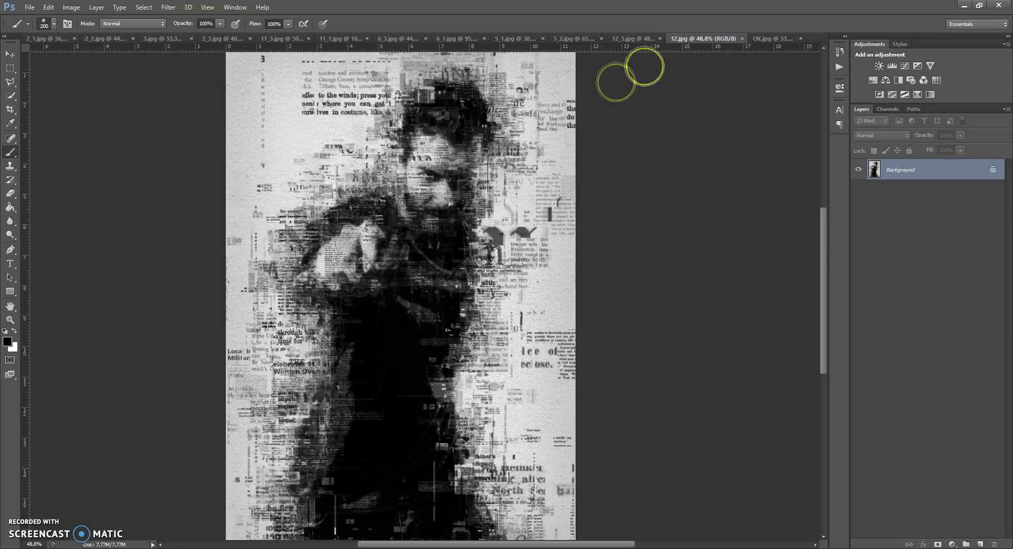
scroll(465, 161, "up", 3)
scroll(464, 159, "up", 2)
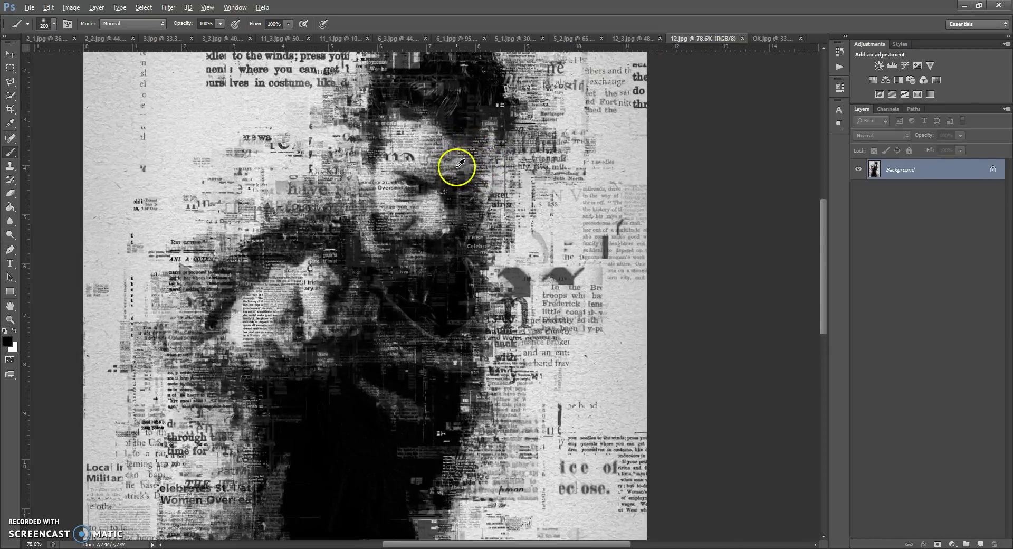
left_click(764, 39)
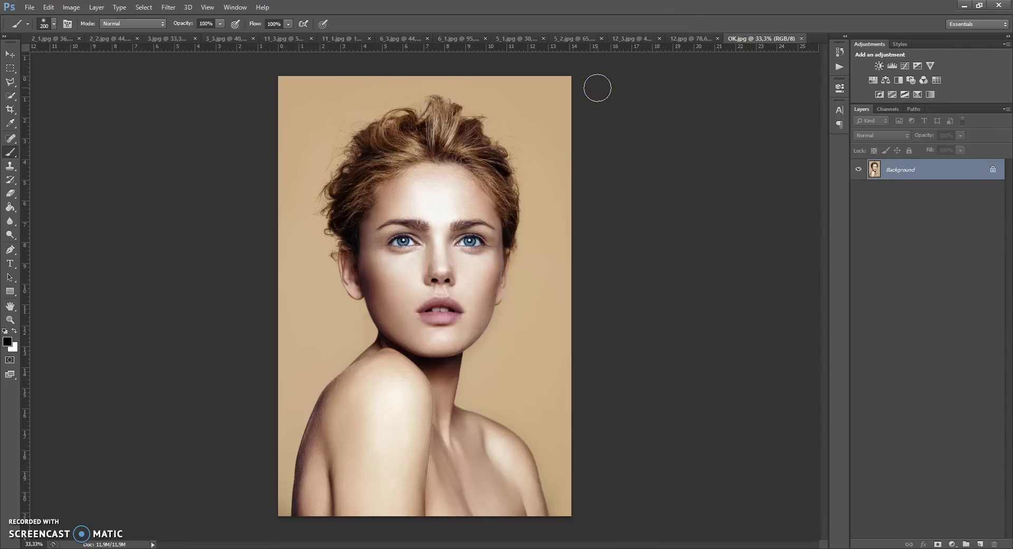
left_click(568, 79)
left_click(72, 7)
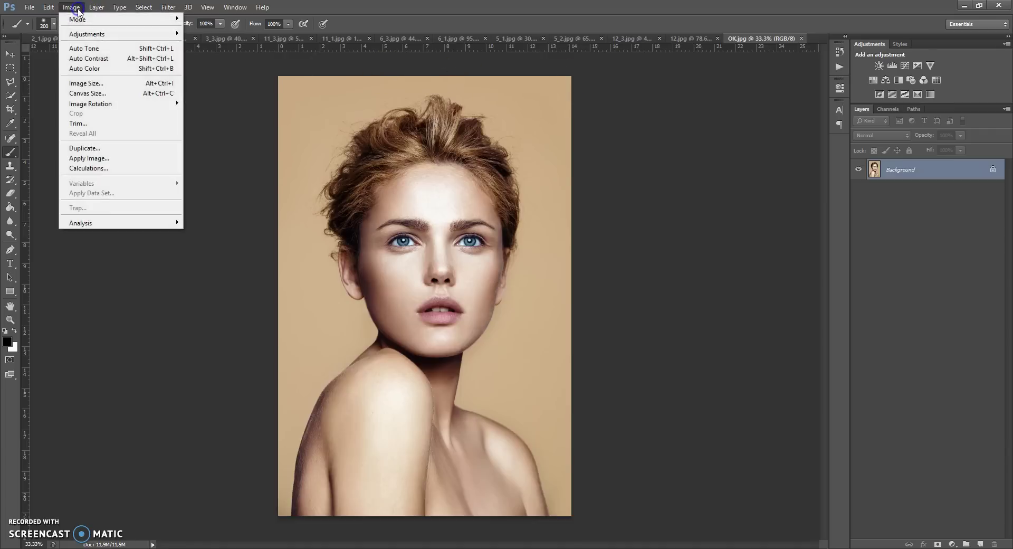
left_click(97, 80)
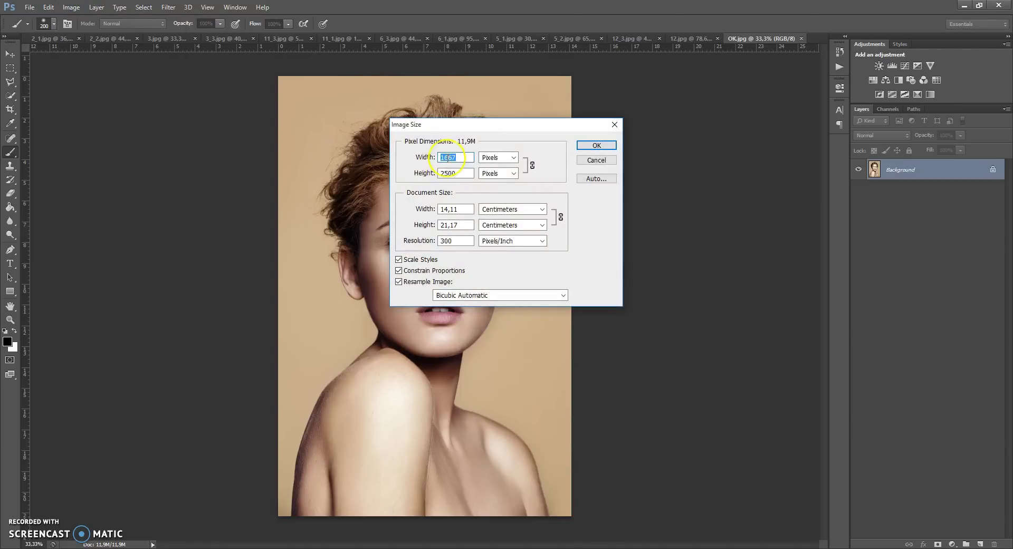
key("Tab")
left_click(459, 174)
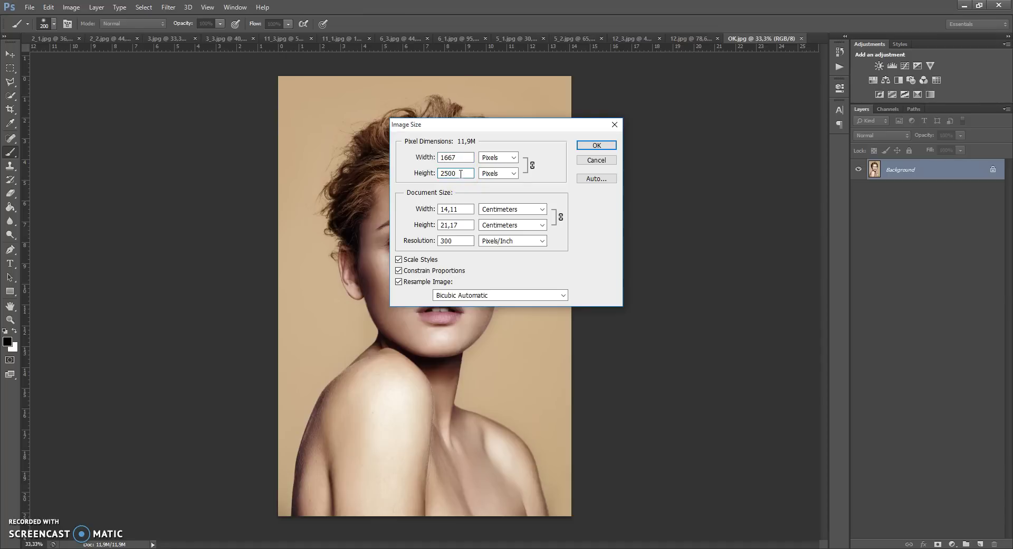
left_click(596, 145)
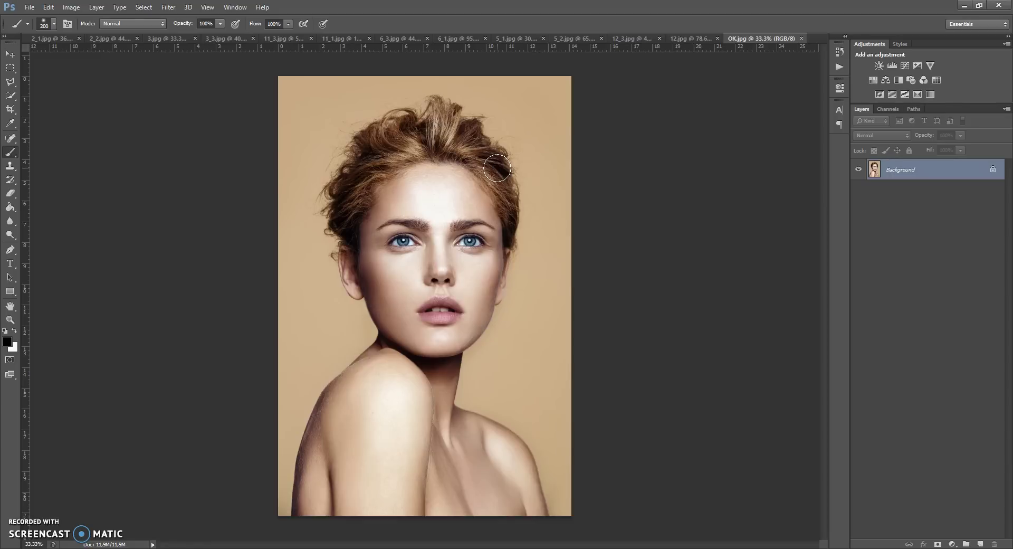
left_click(48, 7)
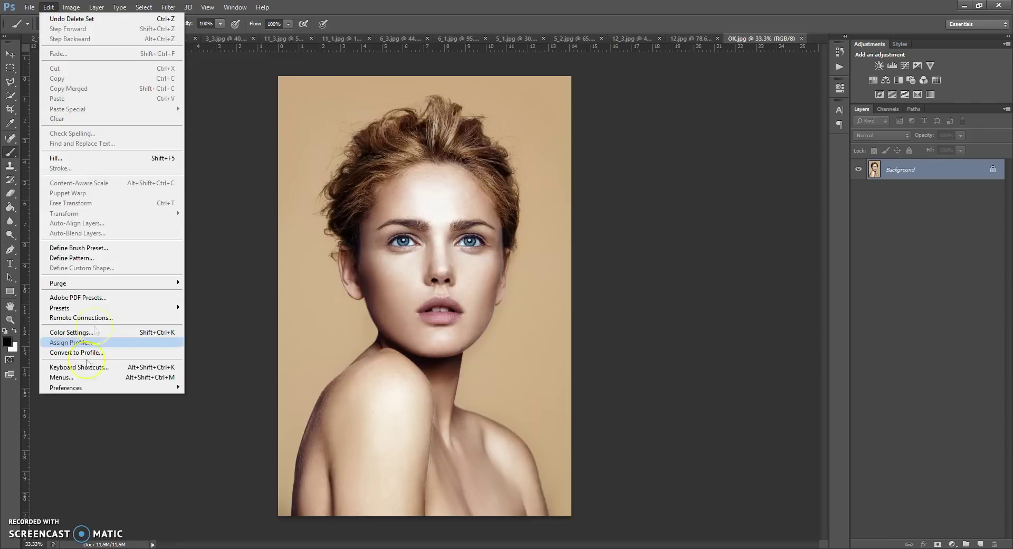
left_click(87, 389)
left_click(217, 399)
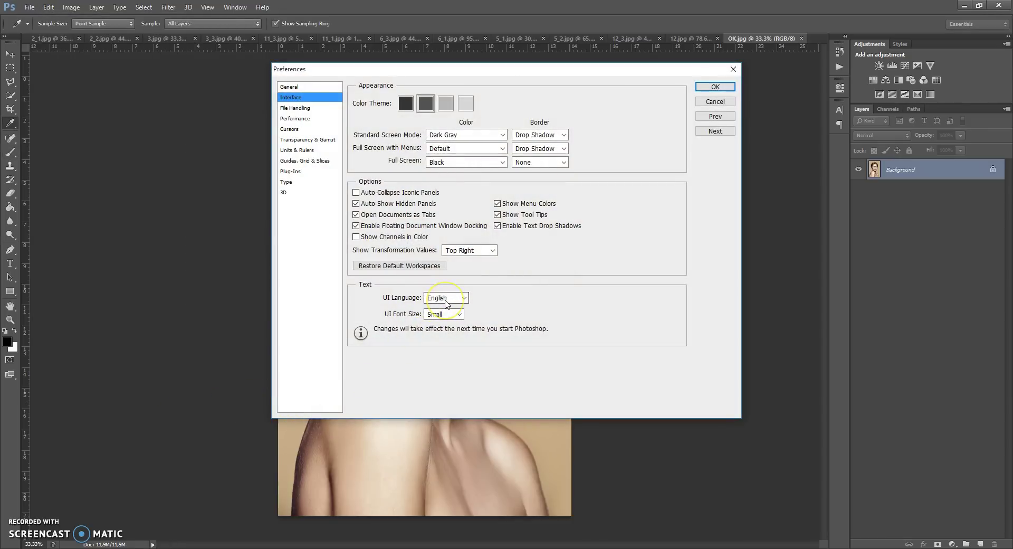
left_click(714, 86)
key("b")
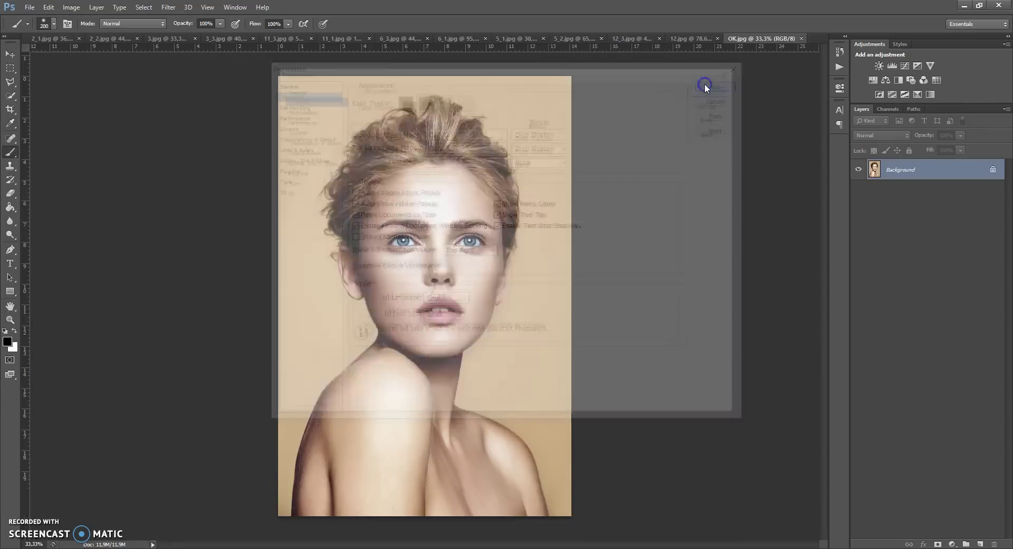
left_click(72, 7)
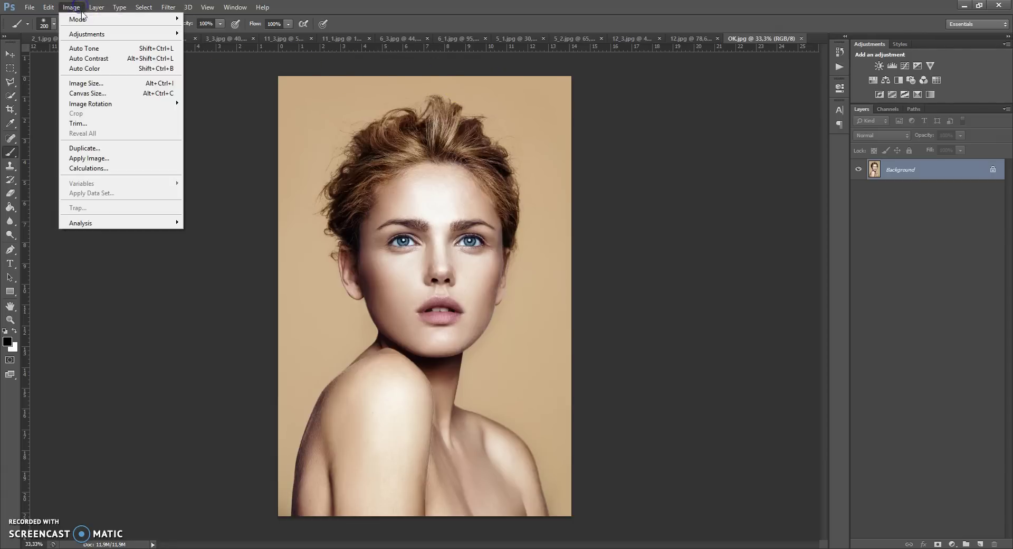
mouse_move(84, 19)
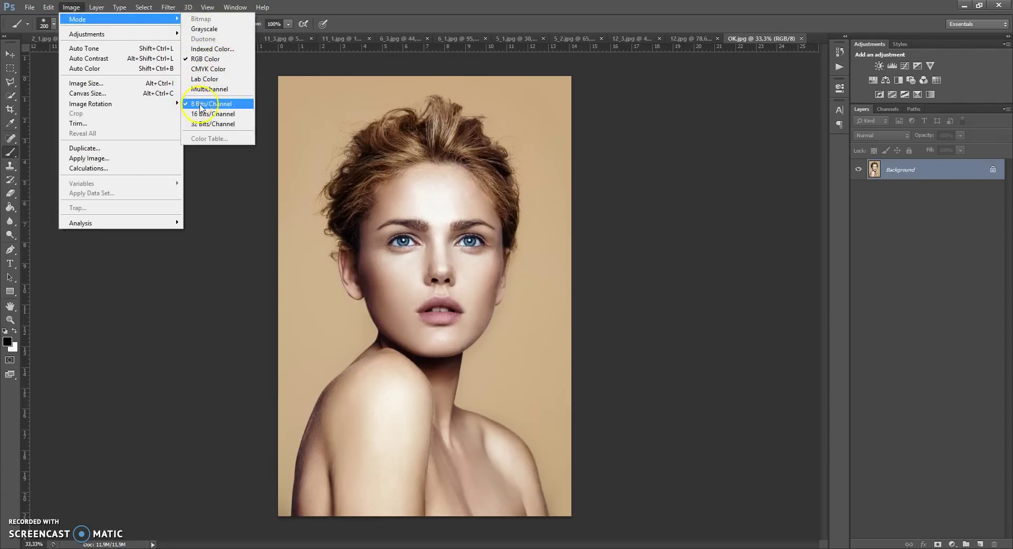
left_click(584, 96)
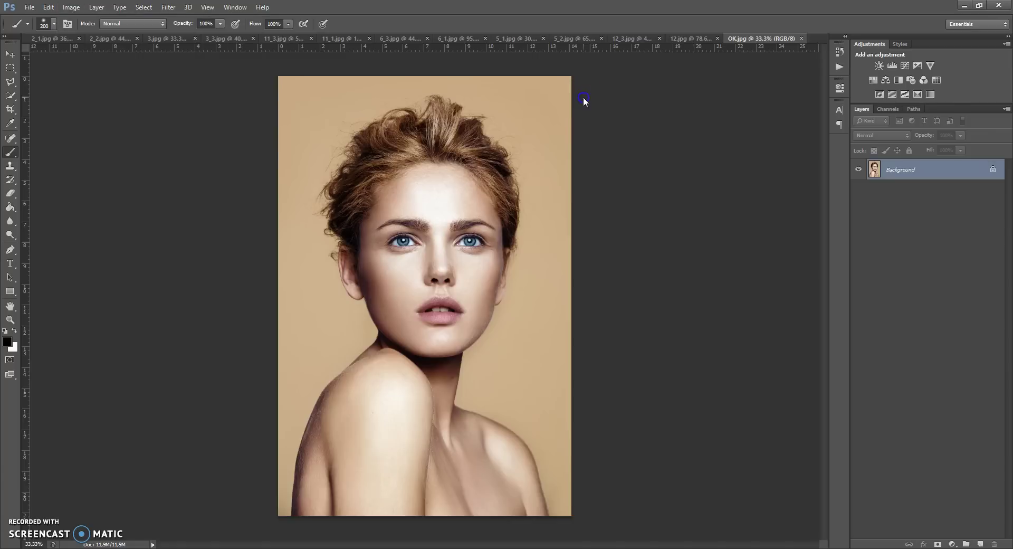
left_click(598, 99)
left_click(1007, 110)
left_click(916, 345)
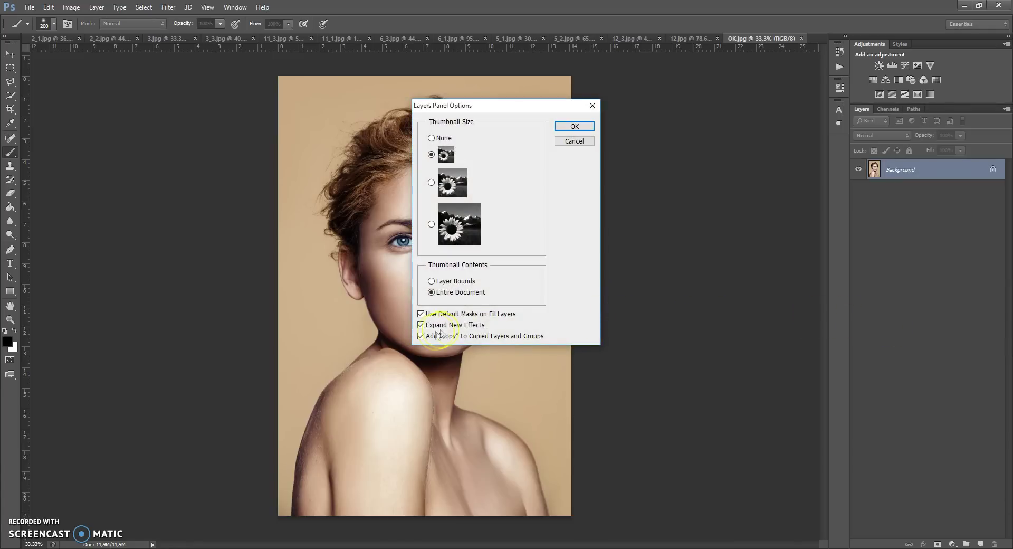
left_click(425, 337)
left_click(574, 126)
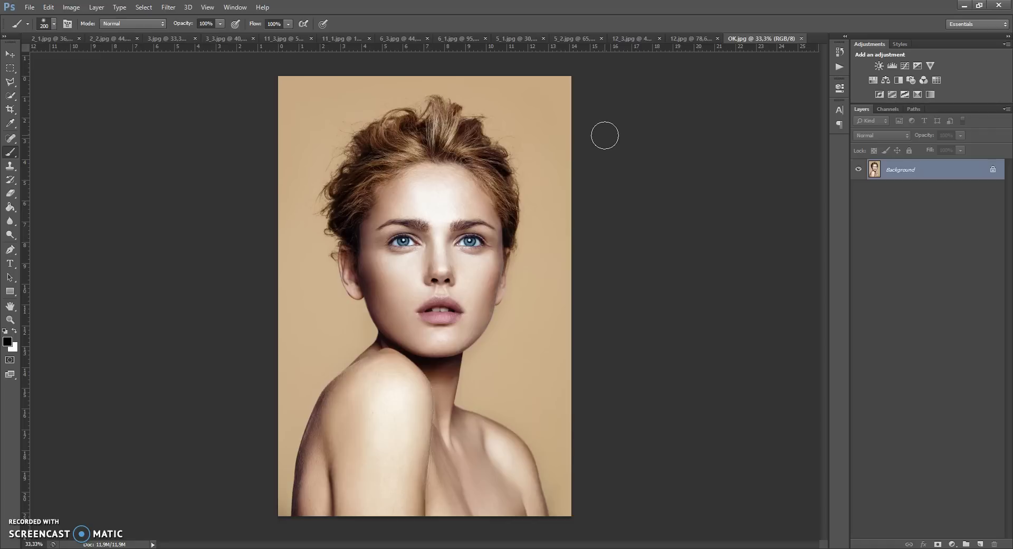
Step: Unlock the Background as Layer 0, then convert it back using Layer > New > Background from Layer
double_click(894, 169)
key("Return")
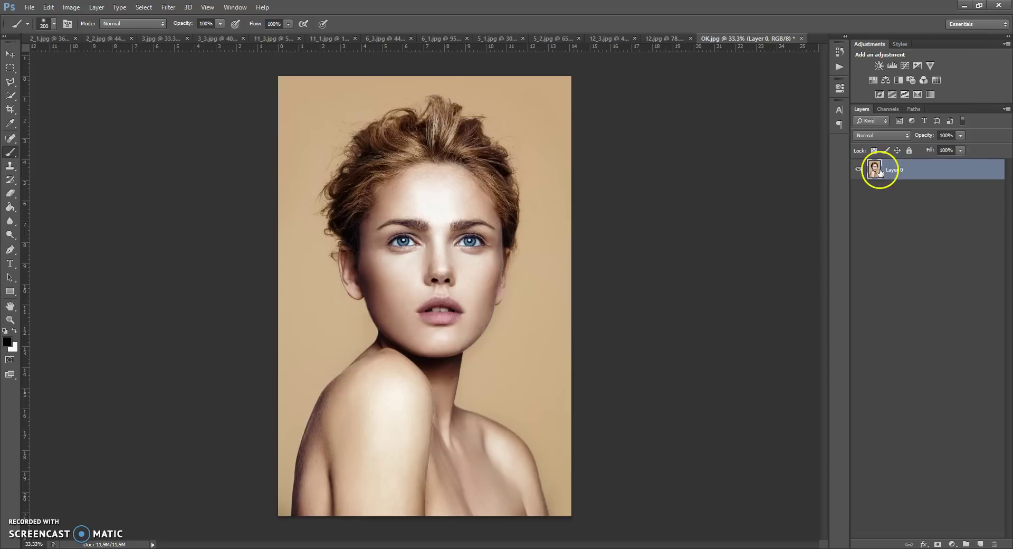
left_click(98, 8)
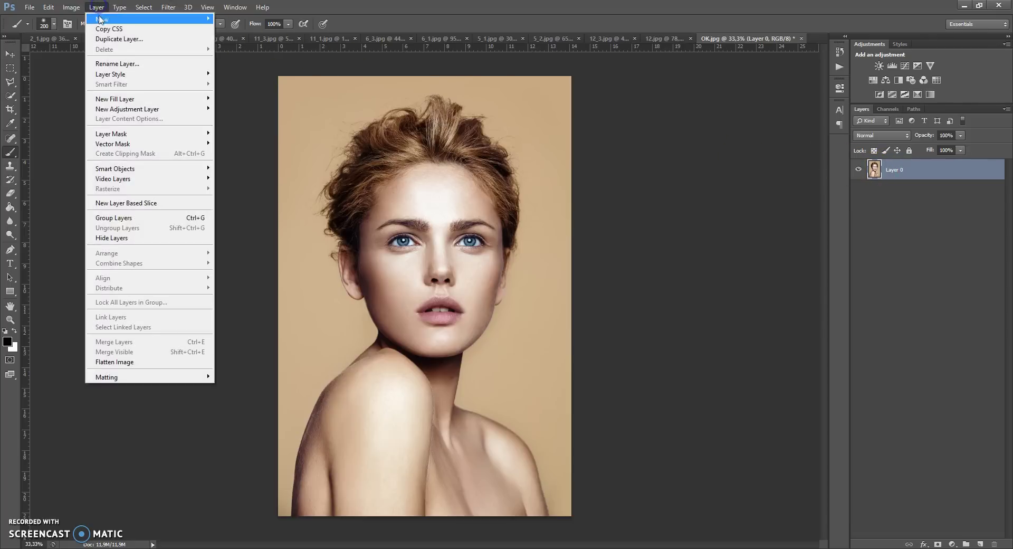
mouse_move(103, 19)
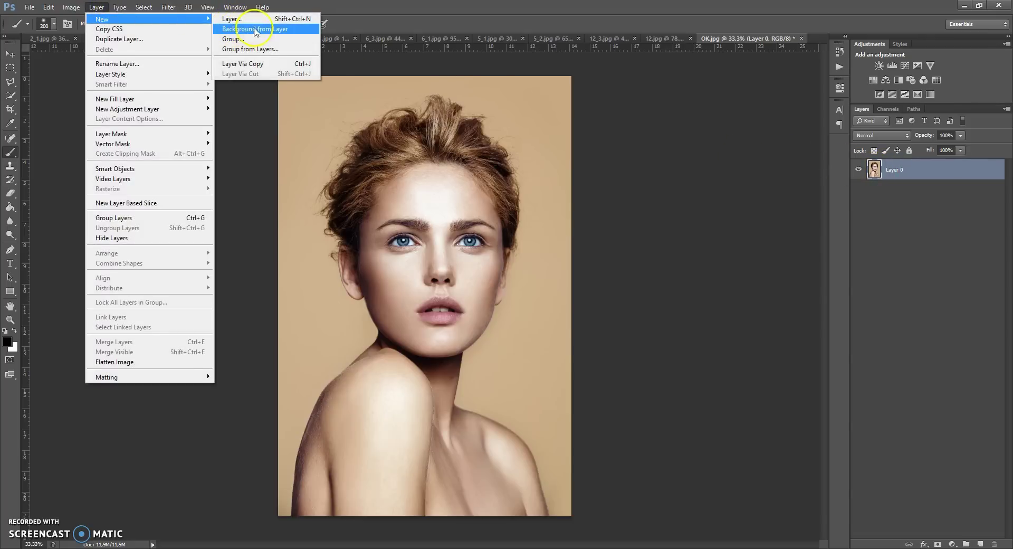
left_click(230, 30)
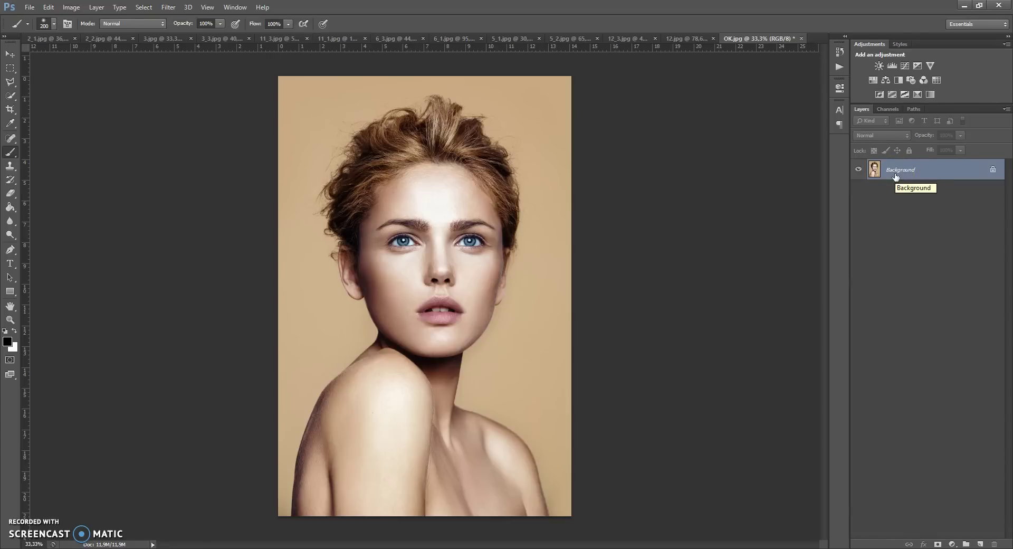
Step: Load the Newspaper Art Brushes file into the brush presets via the Preset Manager
left_click(48, 7)
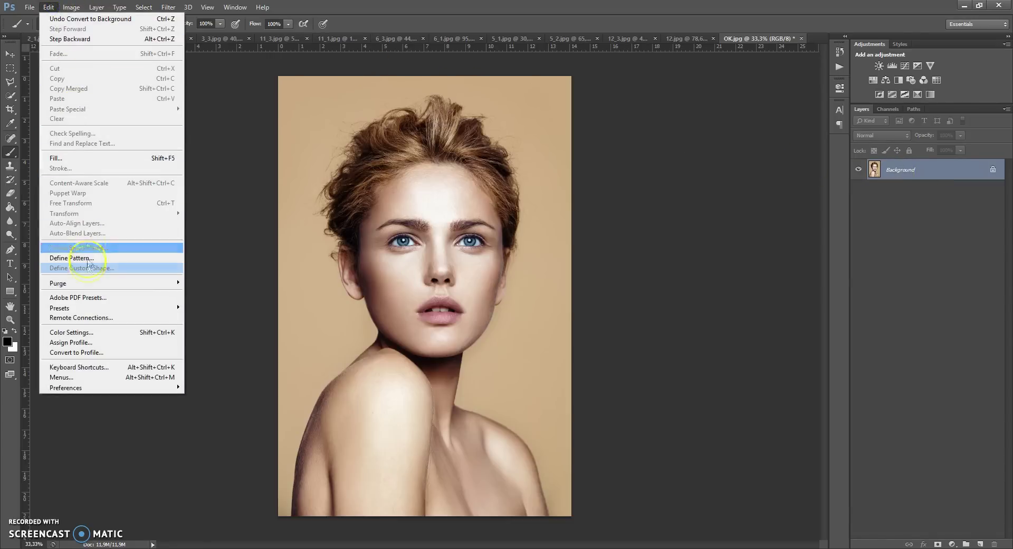
mouse_move(85, 309)
left_click(225, 305)
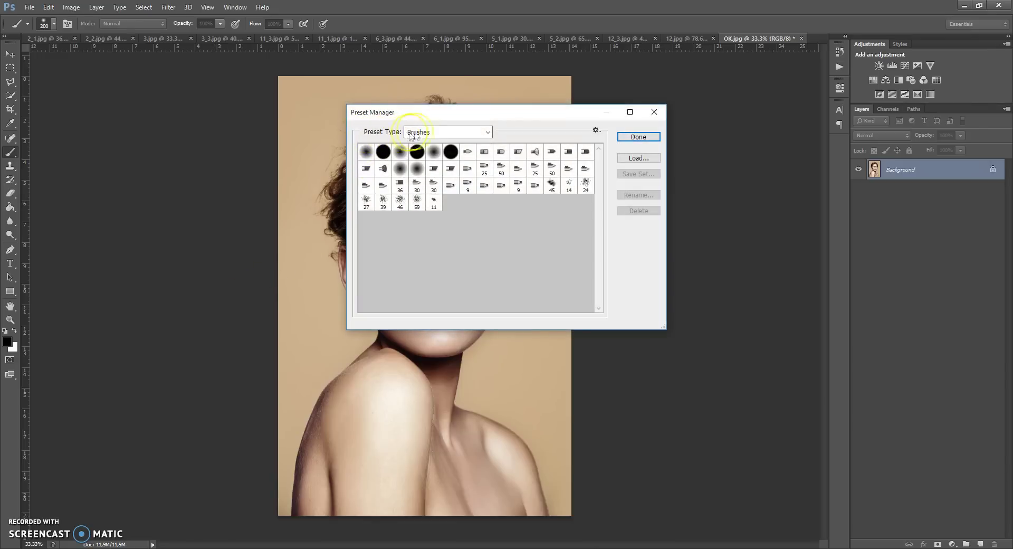
left_click(628, 159)
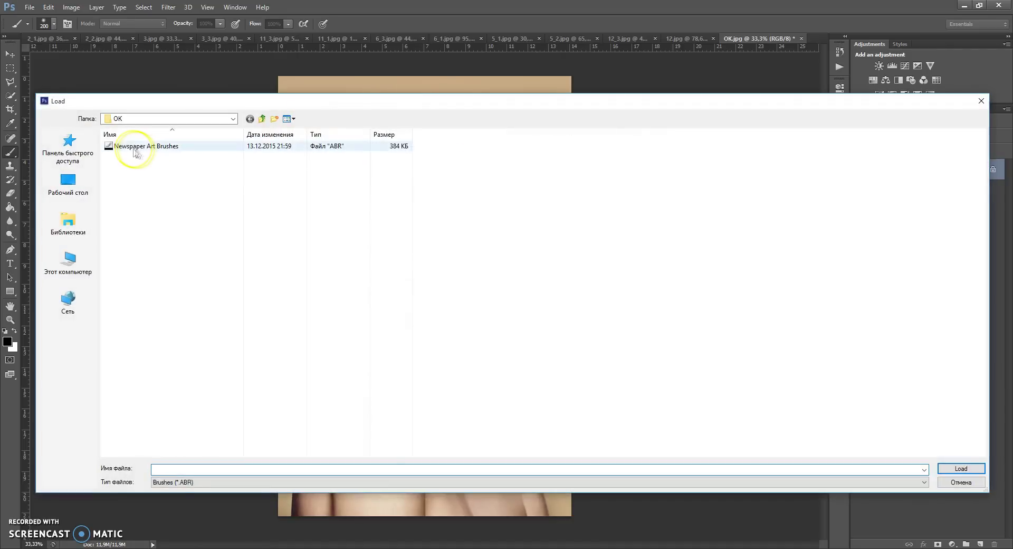
double_click(161, 147)
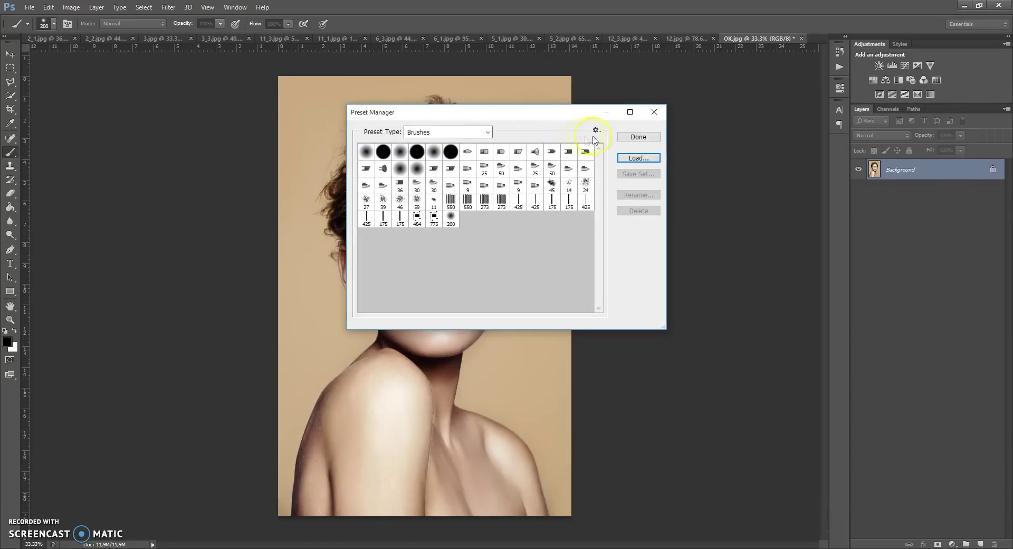
left_click(638, 137)
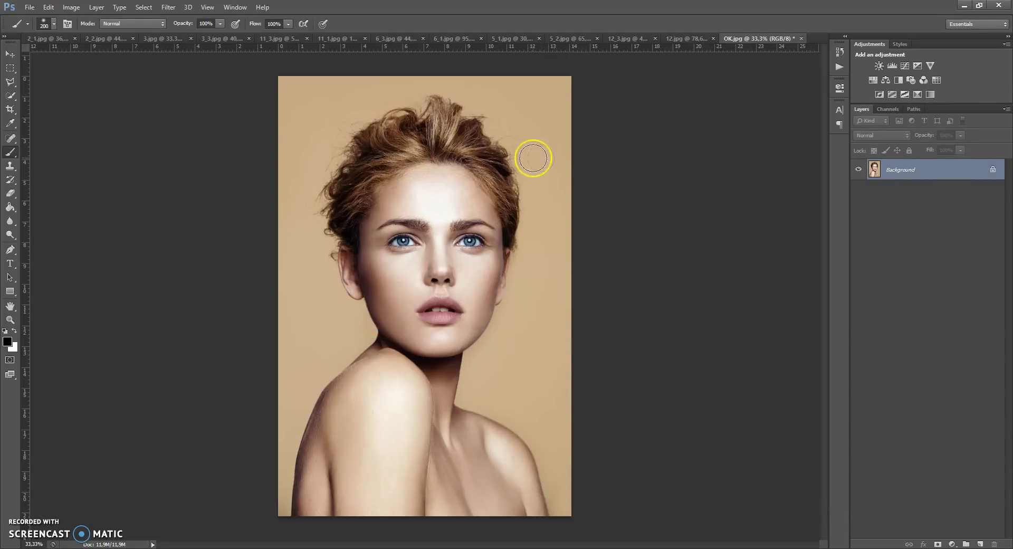
Step: Load the Newspaper Art Patterns file via the Preset Manager with Preset Type set to Patterns
left_click(48, 7)
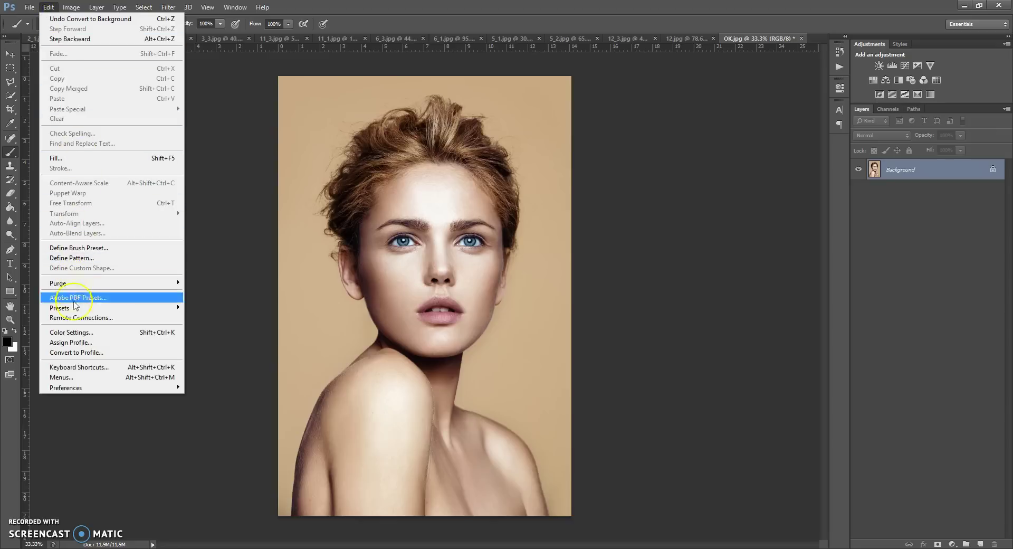
mouse_move(106, 308)
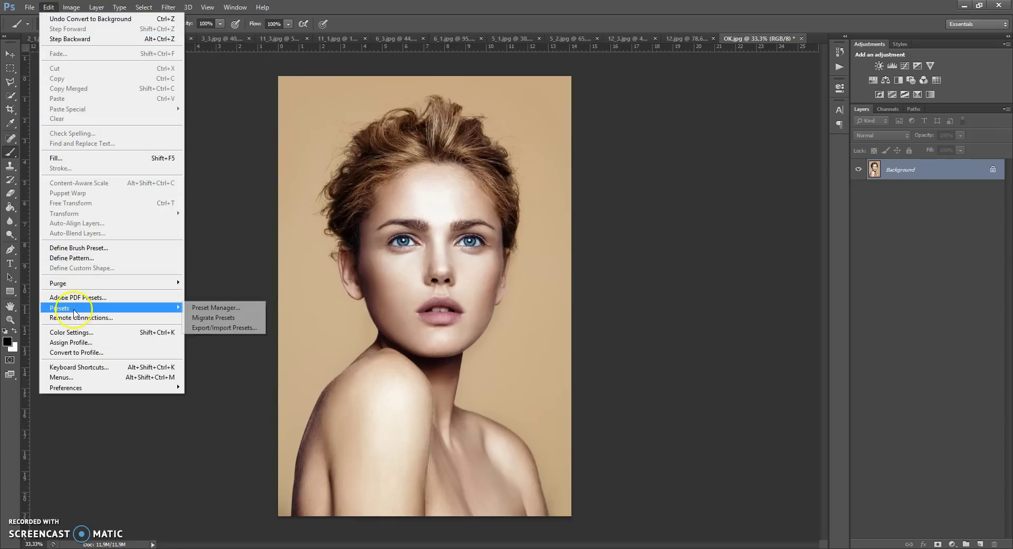
left_click(211, 308)
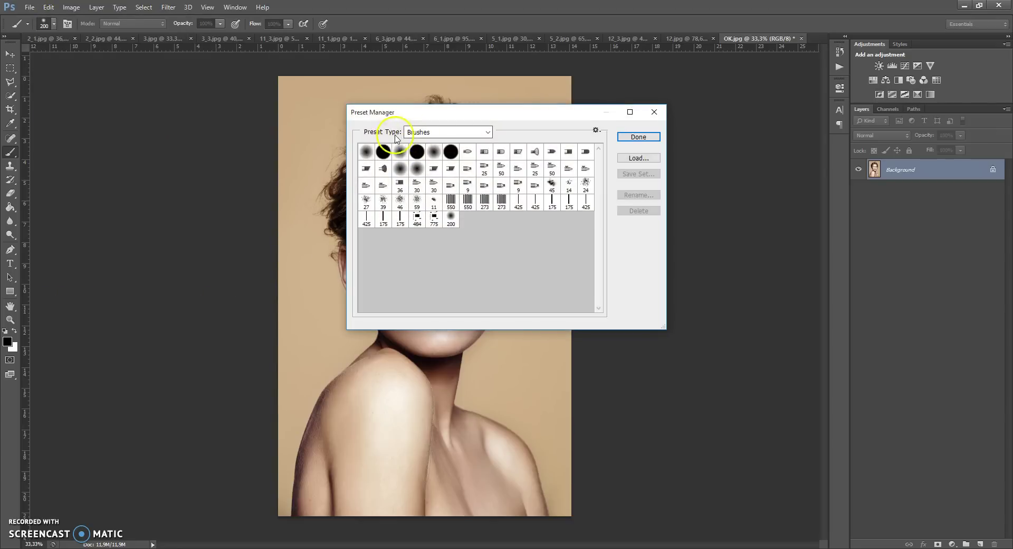
left_click(428, 132)
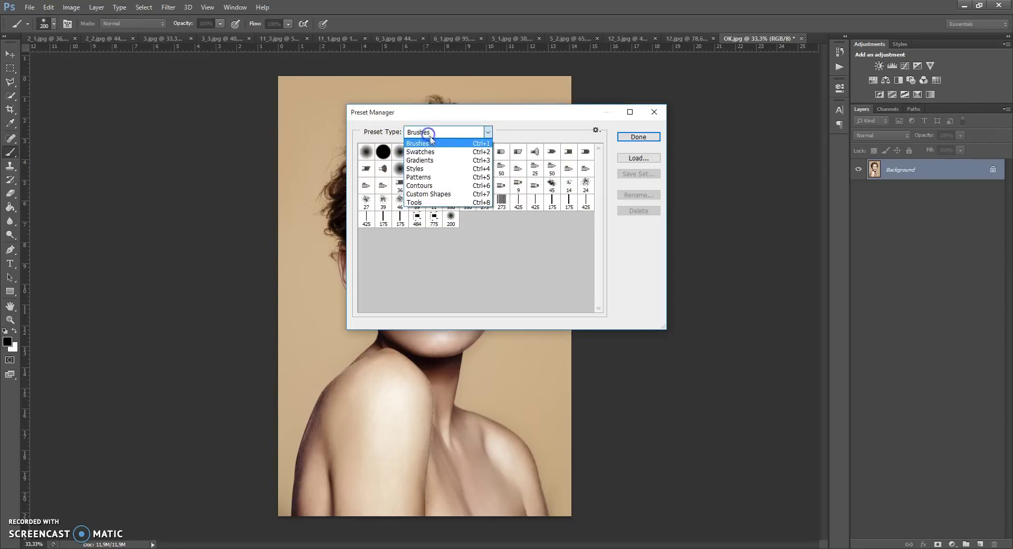
left_click(422, 177)
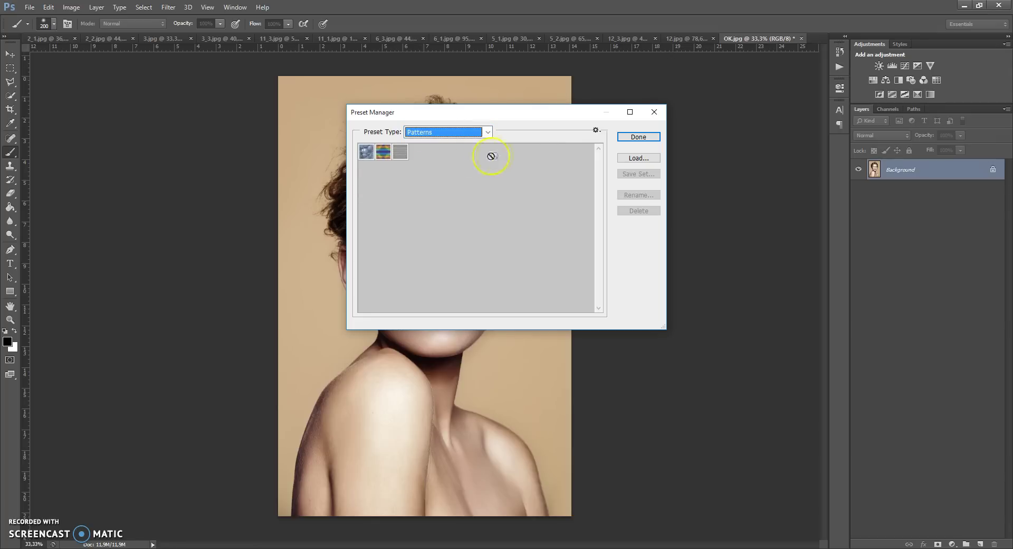
left_click(632, 158)
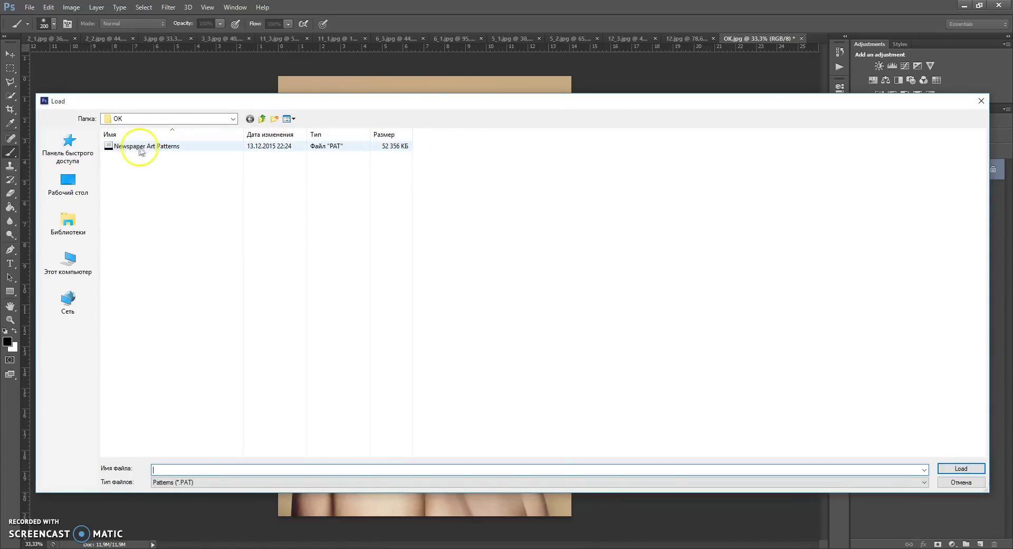
double_click(161, 150)
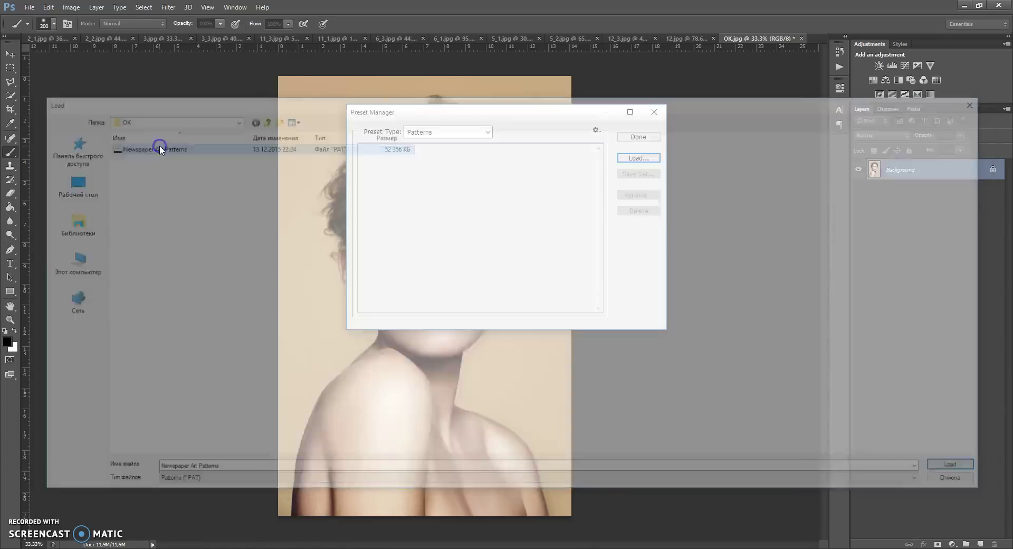
left_click(638, 137)
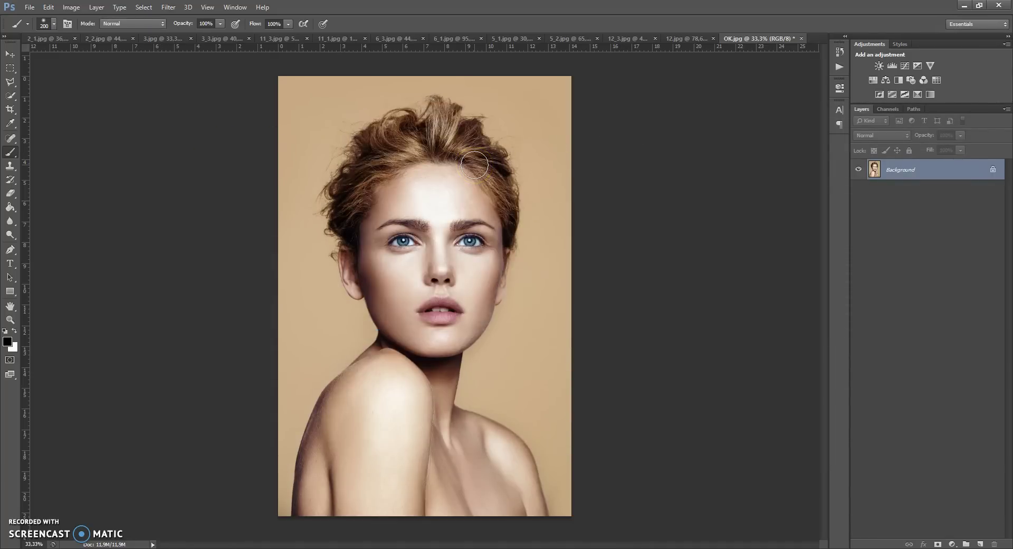
Step: Show the Actions panel and load the Newspaper Art Photoshop Action file with Load Actions
left_click(235, 7)
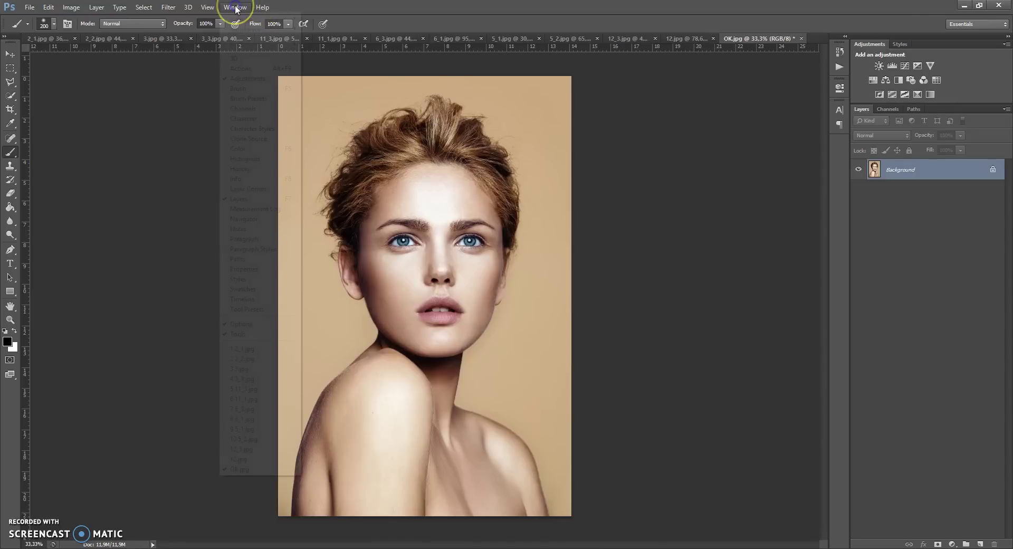
left_click(251, 69)
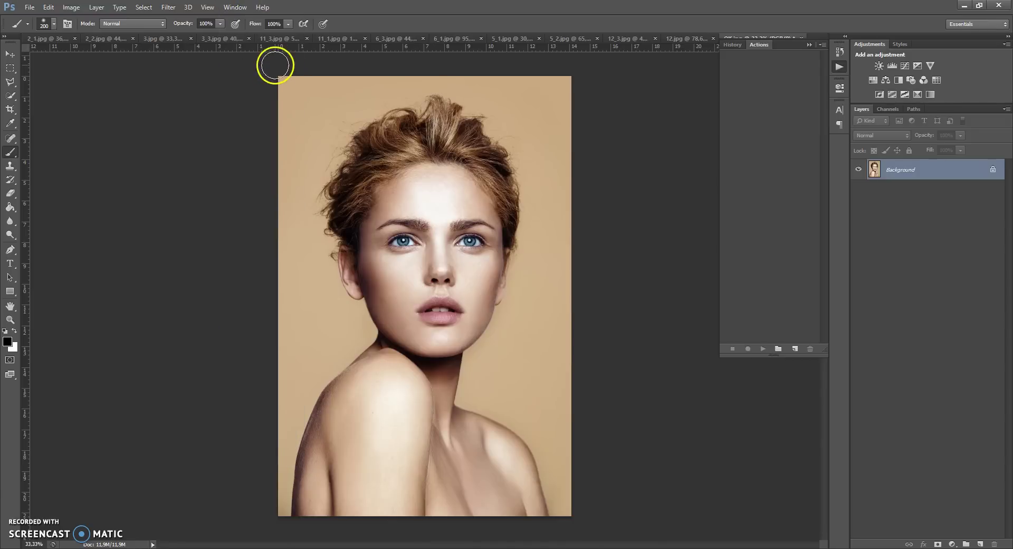
left_click(824, 44)
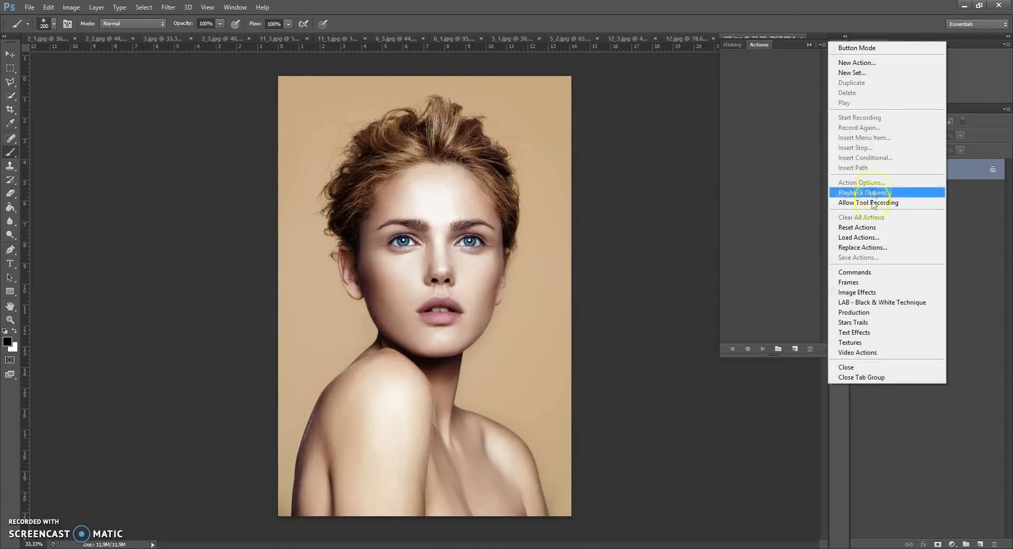
left_click(851, 241)
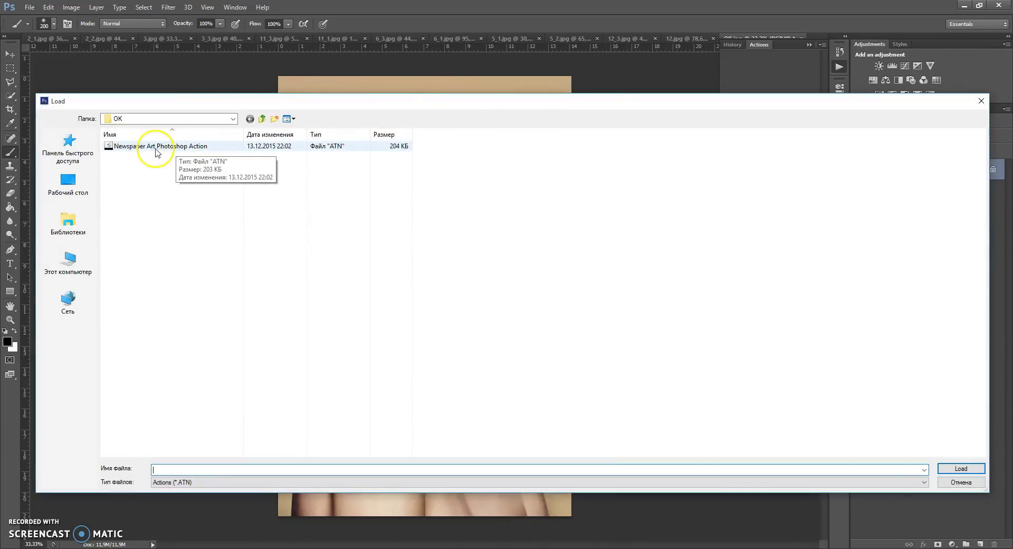
double_click(156, 148)
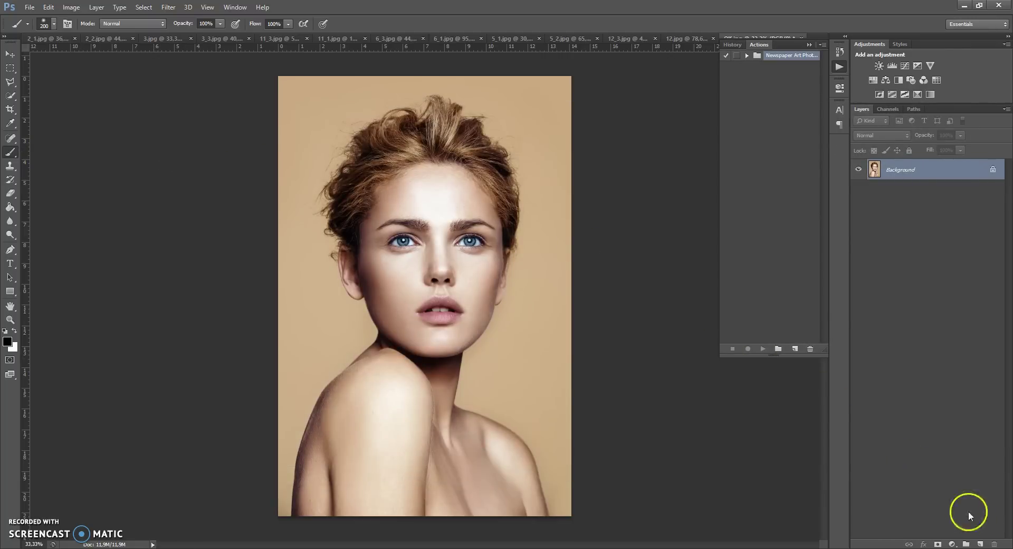
Step: Add a new empty layer named 'area' above the Background layer
left_click(980, 543)
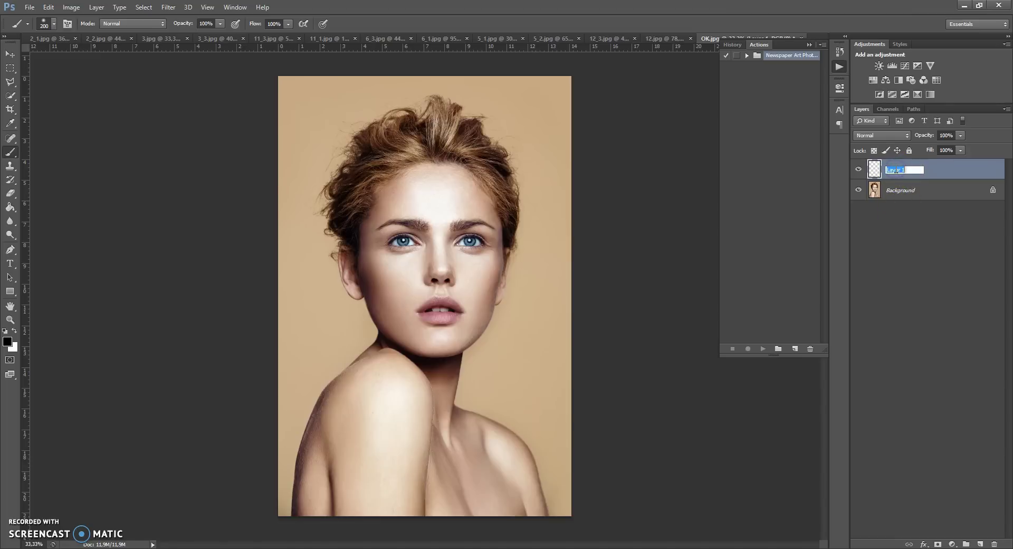
key("Return")
left_click(908, 170)
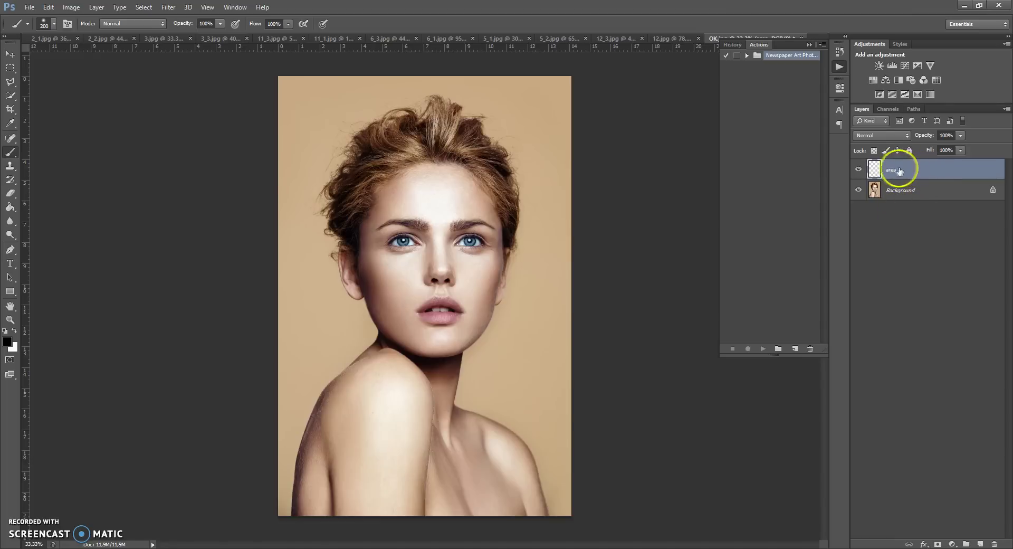
Step: Browse the selection tools, picking Polygonal Lasso and showing the automatic selection variants
mouse_move(497, 215)
left_mouse_down()
mouse_move(464, 226)
mouse_move(443, 219)
left_mouse_up()
left_click(11, 158)
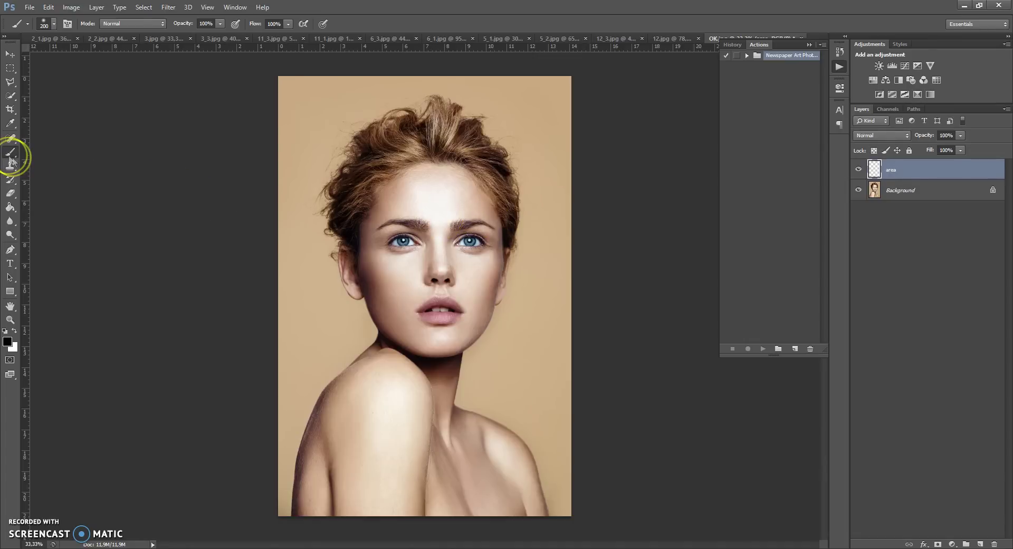
left_click(9, 85)
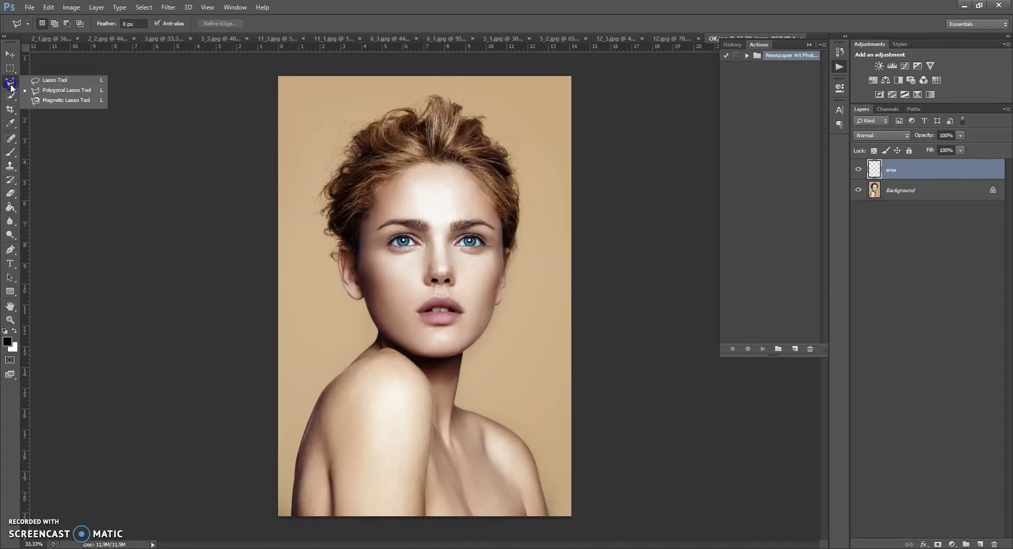
left_click(41, 92)
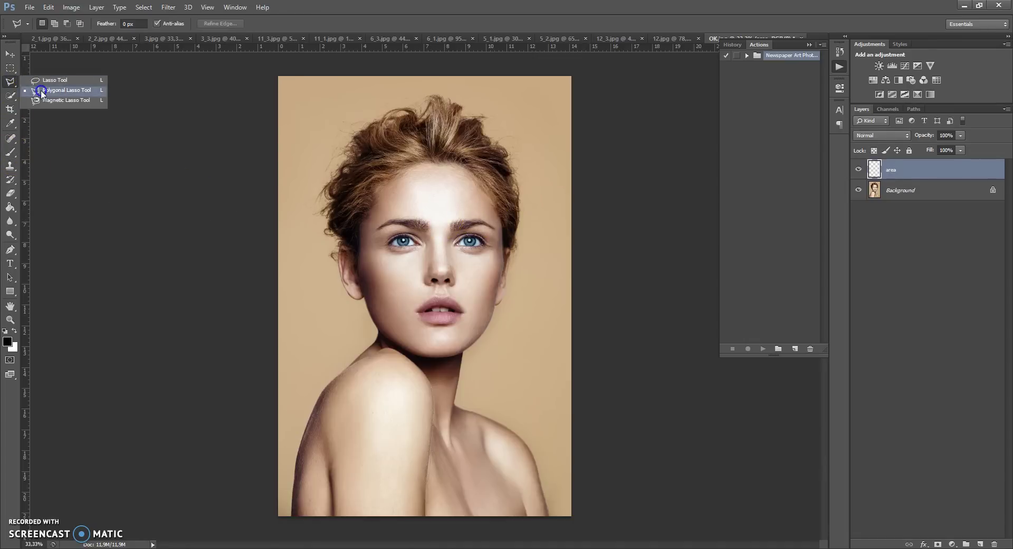
left_click(14, 96)
Step: Quick-select the beige backdrop on both sides of the woman from the Background layer
left_click(90, 92)
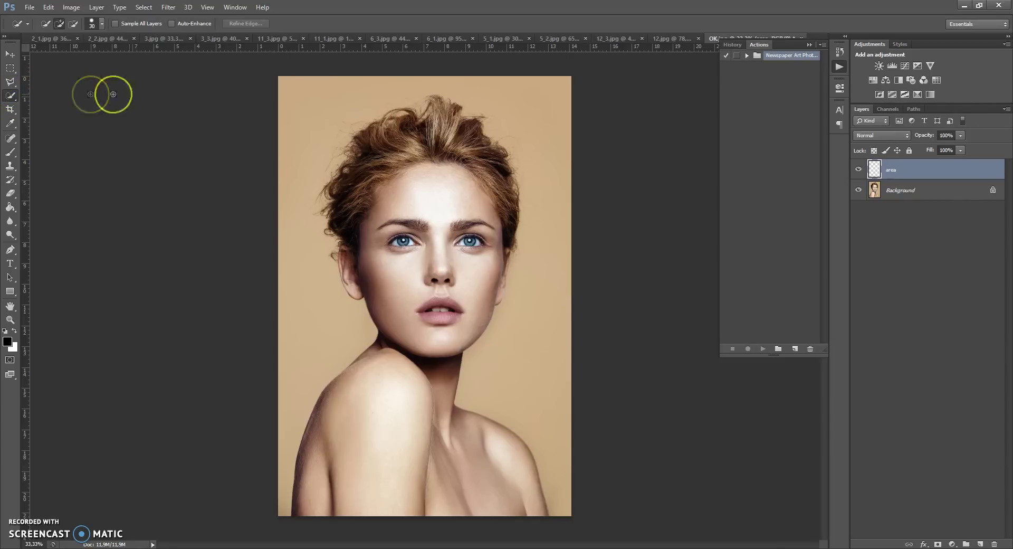
left_click(881, 191)
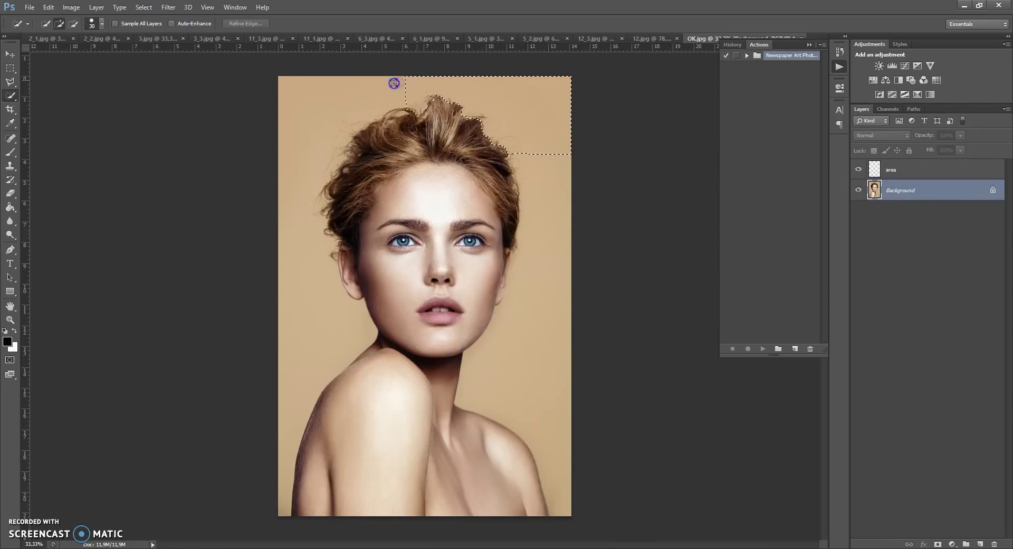
left_click_drag(298, 307, 294, 330)
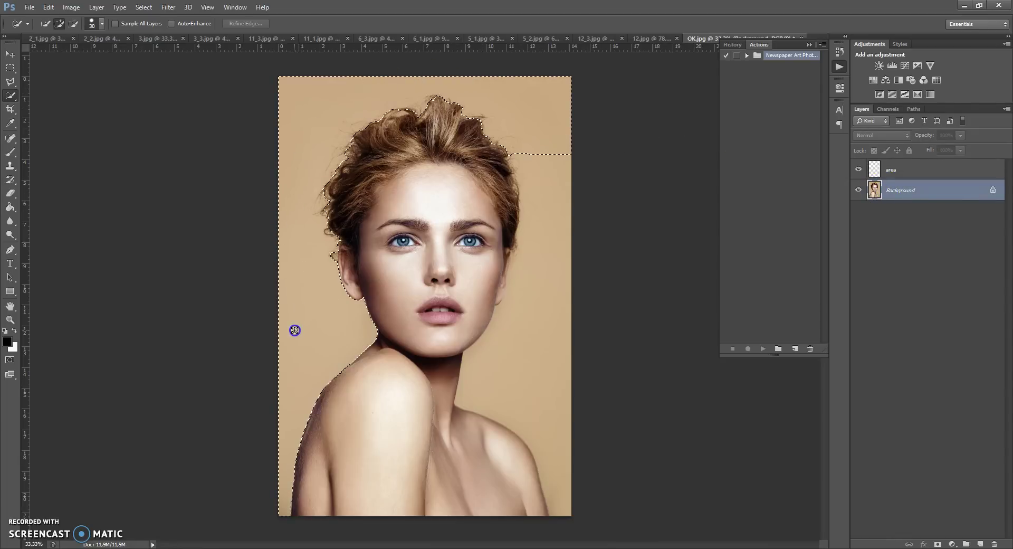
mouse_move(505, 296)
left_mouse_down()
mouse_move(539, 159)
mouse_move(551, 194)
mouse_move(536, 305)
left_mouse_up()
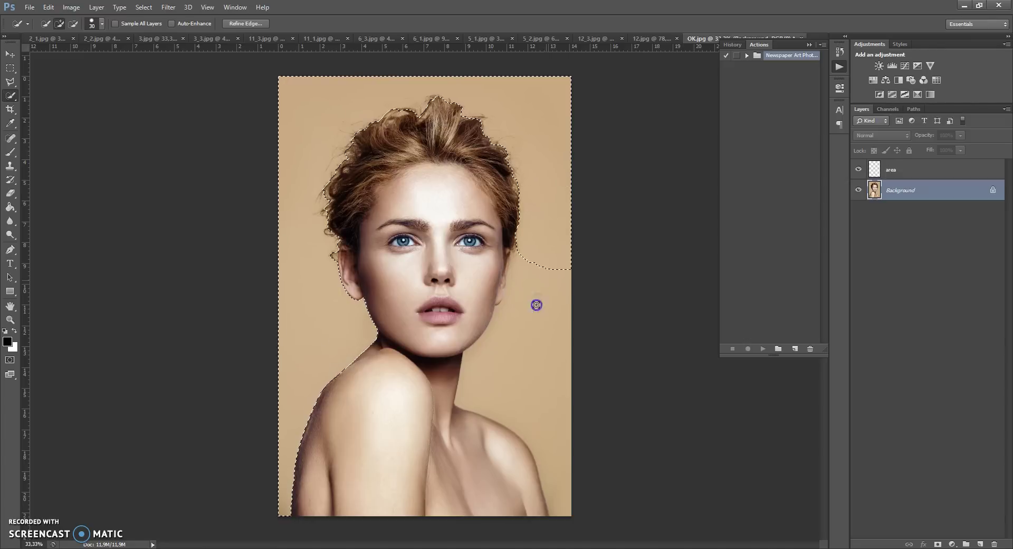
left_click(496, 307)
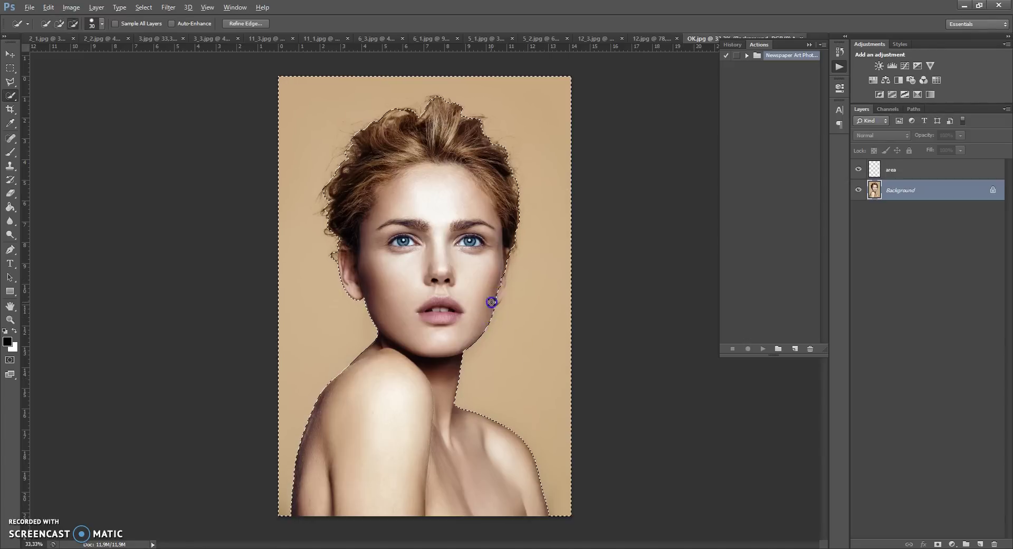
Step: Refine the selection edge near the ears and hair, then activate the area layer and invert
left_click_drag(504, 261, 507, 256)
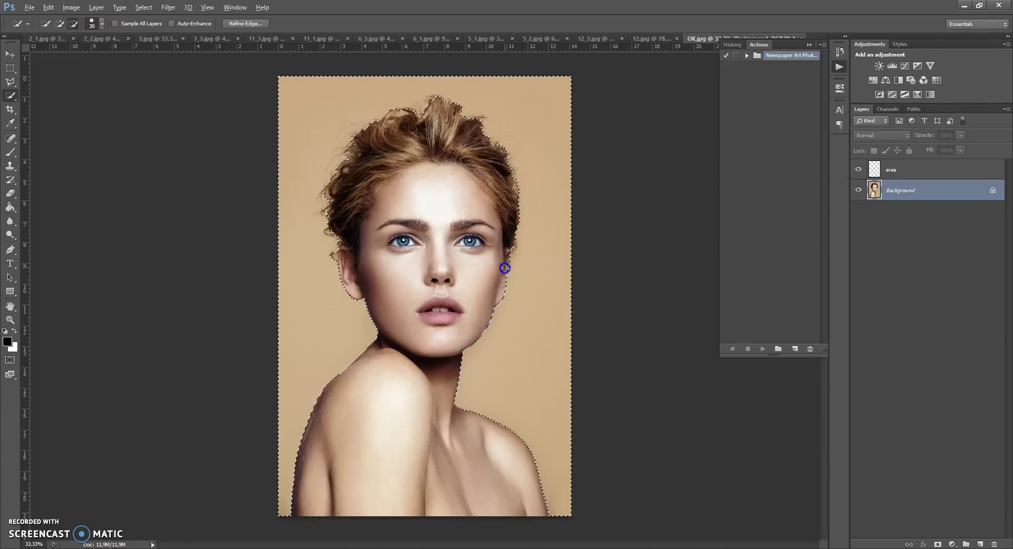
left_click(333, 256)
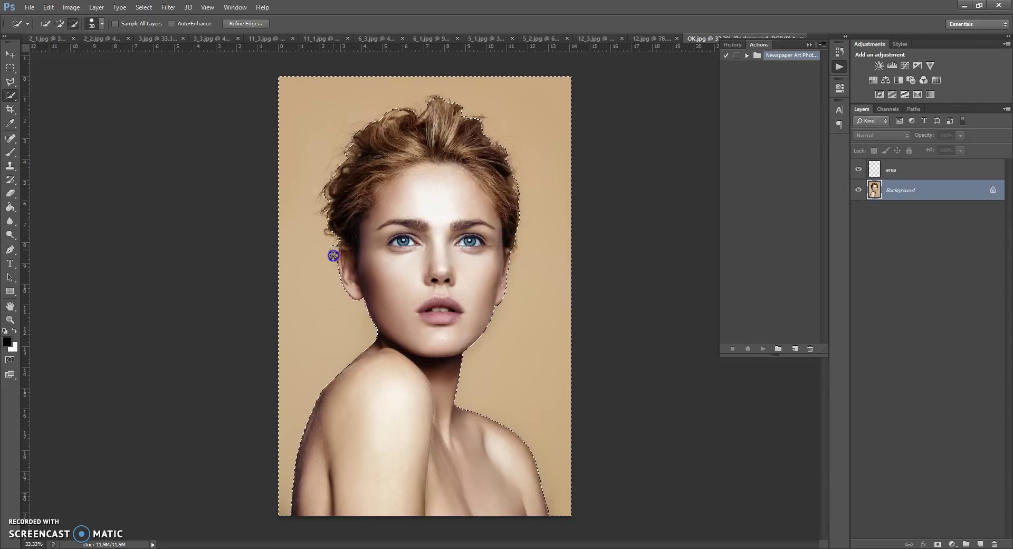
left_click_drag(333, 264, 333, 259)
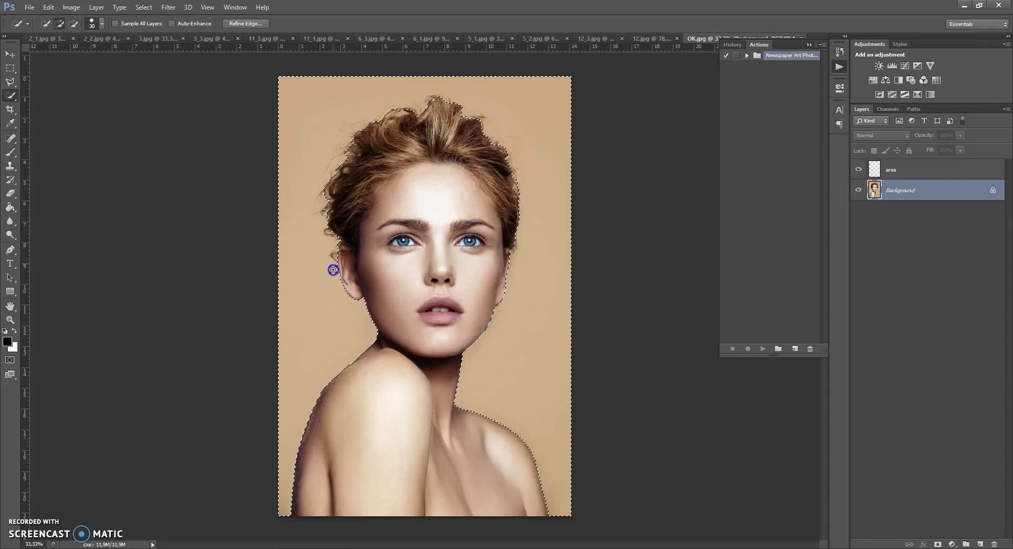
left_click(875, 168)
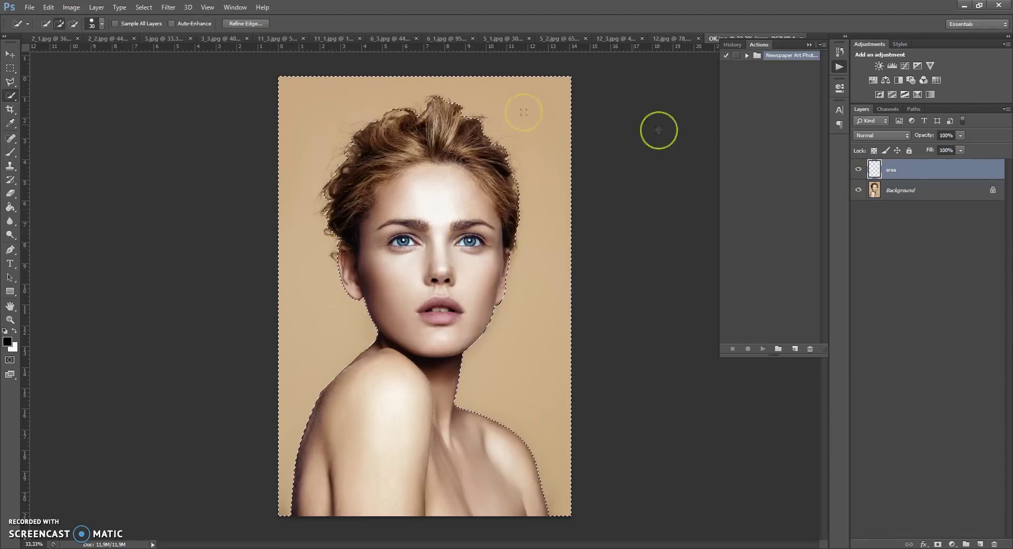
left_click(144, 7)
Step: Invert the selection and paint-bucket fill it with pure red ff0000 on the area layer
left_click(145, 47)
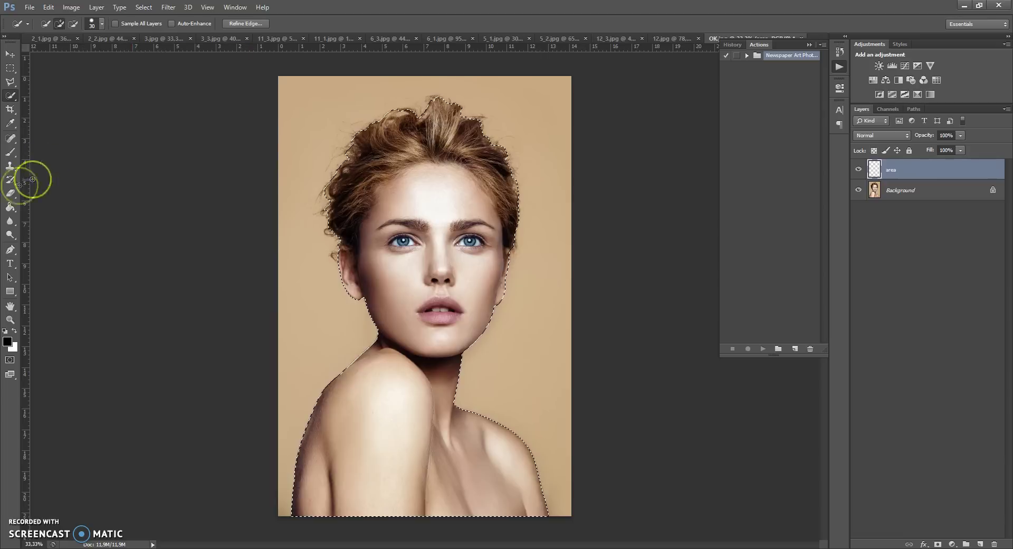
key("i")
left_click(7, 342)
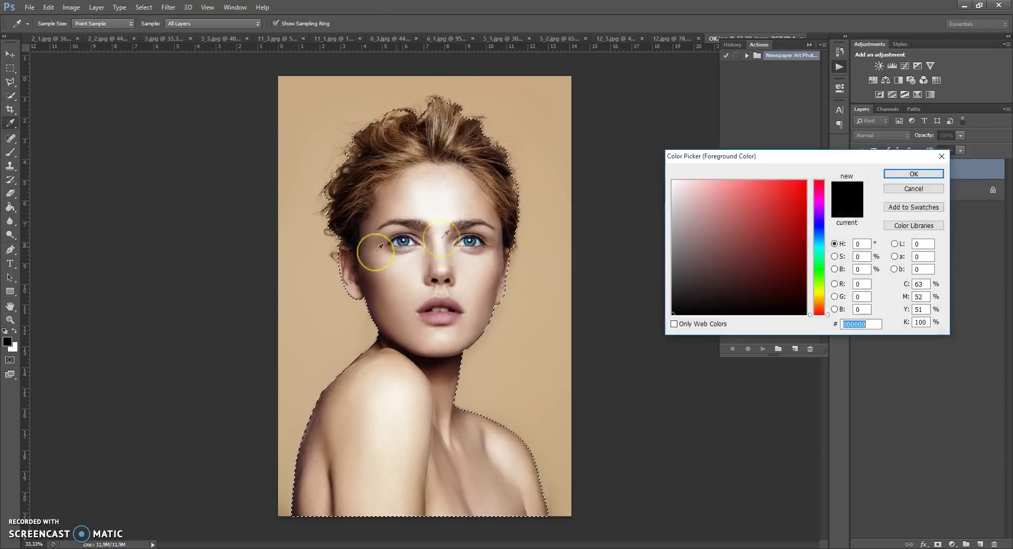
left_click(817, 174)
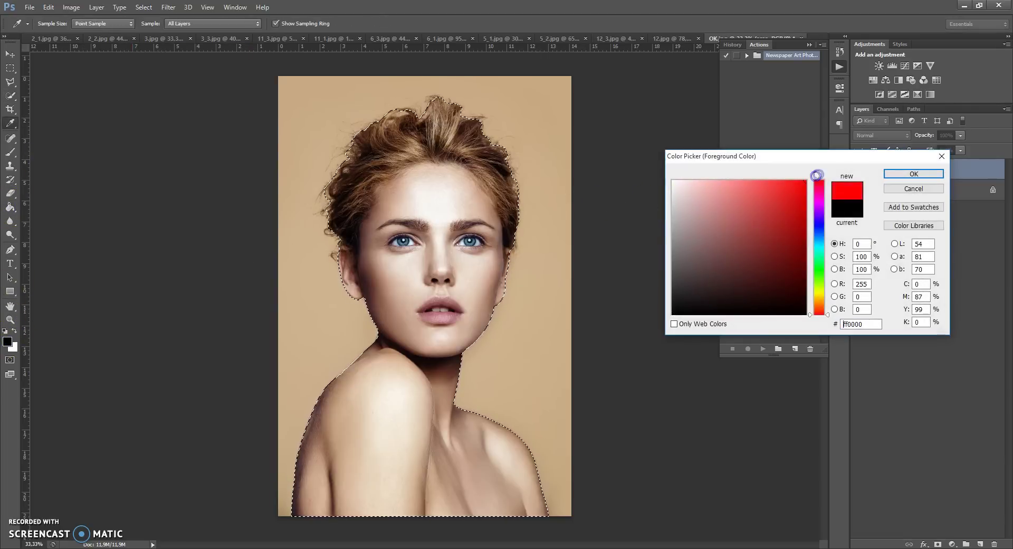
left_click(897, 174)
key("g")
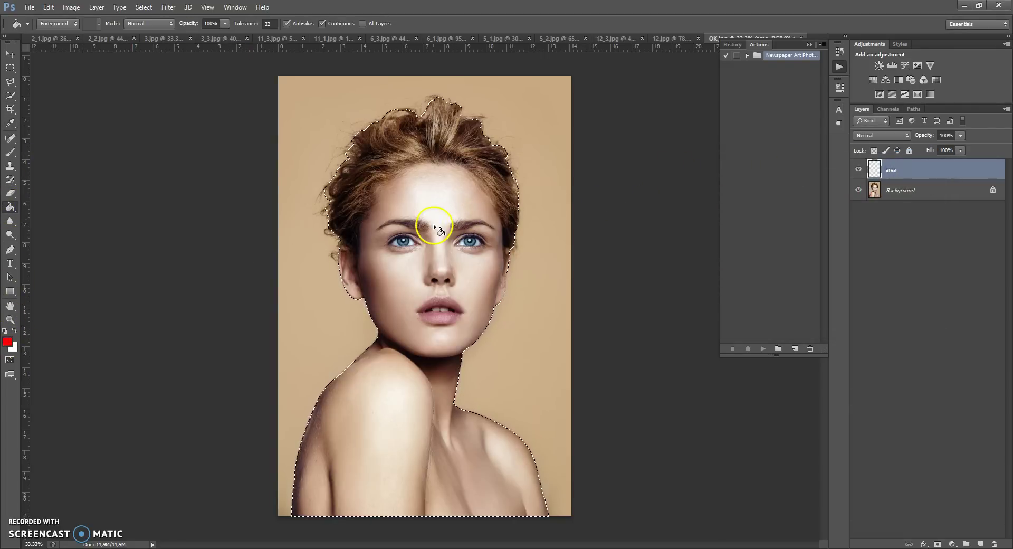
left_click(433, 227)
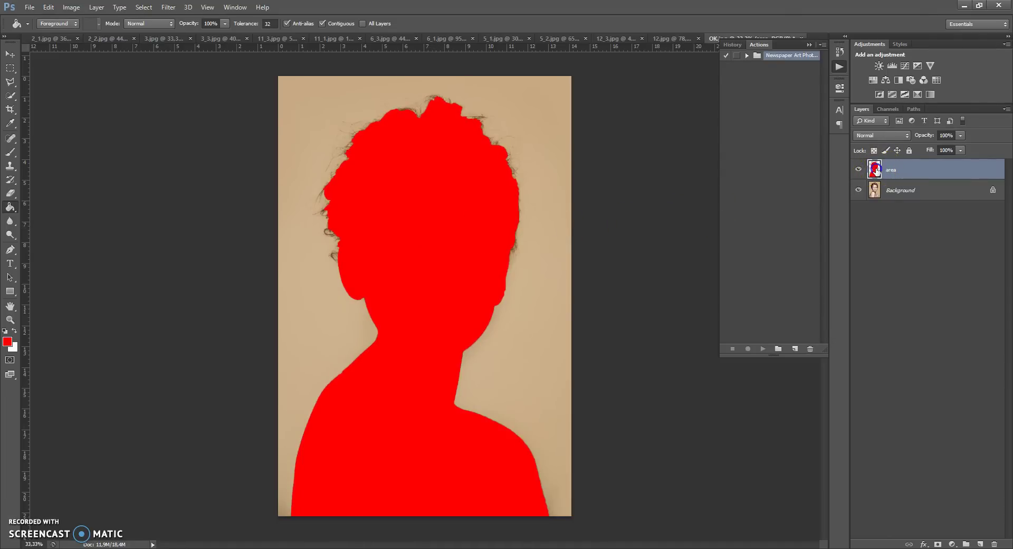
Step: Erase the red from the neck, shoulders and bottom edge with a large soft eraser
left_click(9, 193)
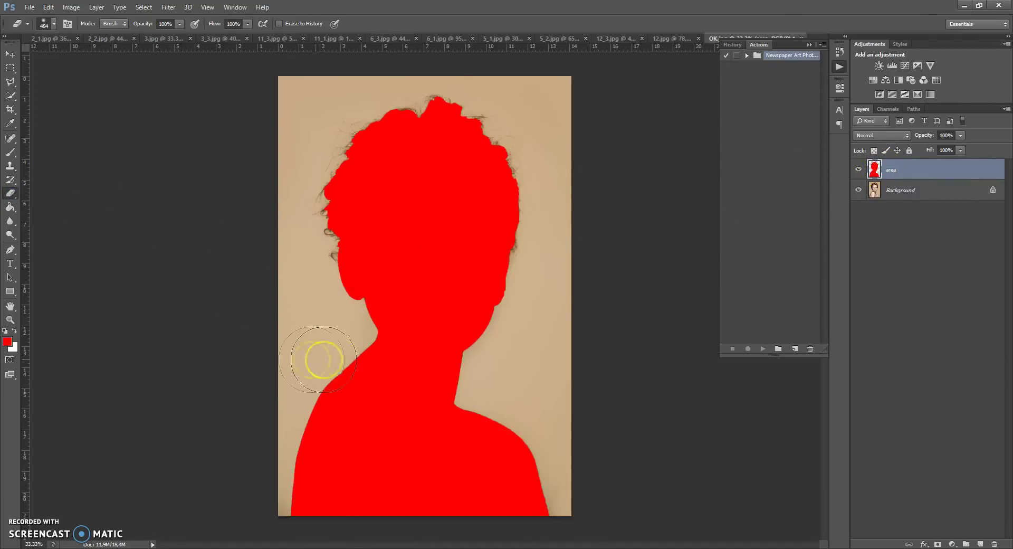
right_click(370, 357)
left_click_drag(407, 371, 446, 378)
left_click(346, 350)
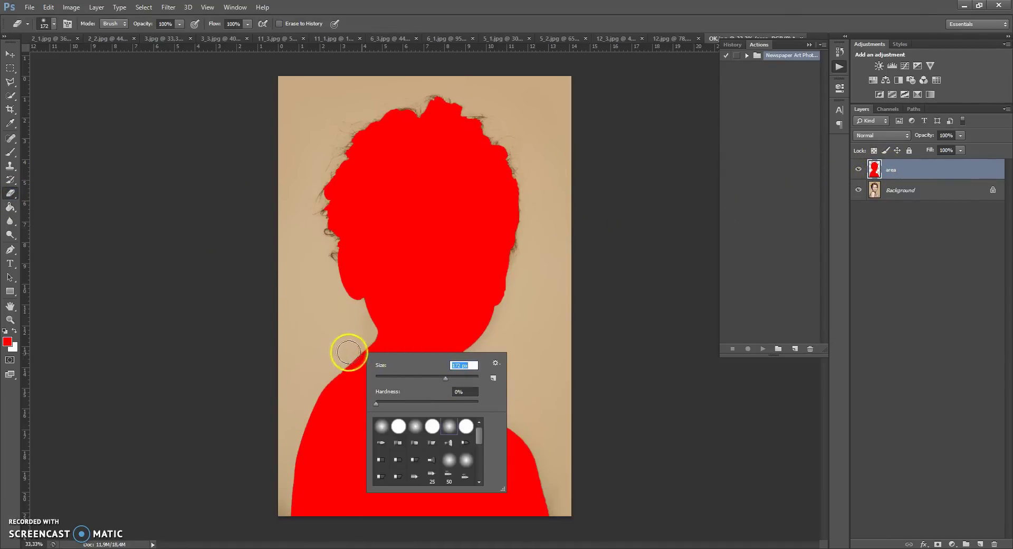
left_click(363, 379)
mouse_move(350, 366)
left_mouse_down()
mouse_move(393, 398)
mouse_move(467, 407)
mouse_move(437, 409)
mouse_move(442, 423)
mouse_move(519, 442)
mouse_move(500, 426)
mouse_move(546, 506)
mouse_move(526, 455)
mouse_move(541, 520)
mouse_move(500, 452)
mouse_move(324, 375)
mouse_move(375, 418)
left_mouse_up()
right_click(375, 418)
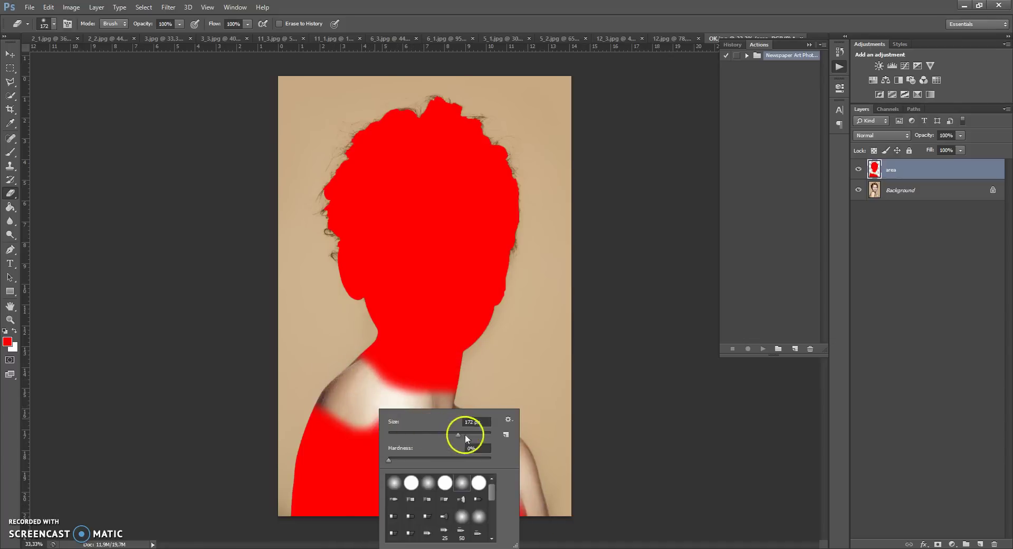
left_click_drag(466, 436, 483, 435)
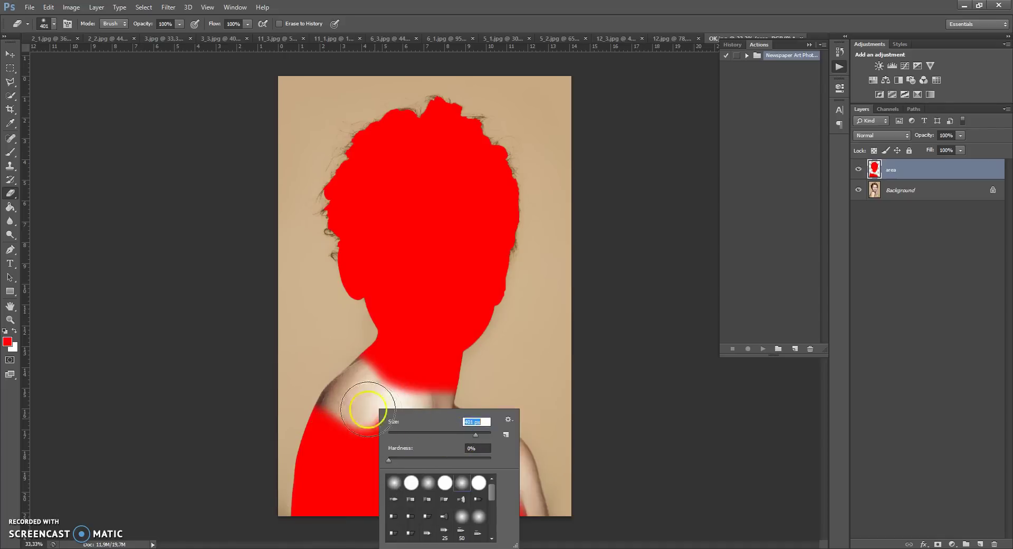
mouse_move(367, 409)
left_mouse_down()
mouse_move(334, 452)
mouse_move(437, 452)
mouse_move(520, 469)
mouse_move(444, 515)
mouse_move(334, 463)
mouse_move(324, 482)
mouse_move(289, 445)
left_mouse_up()
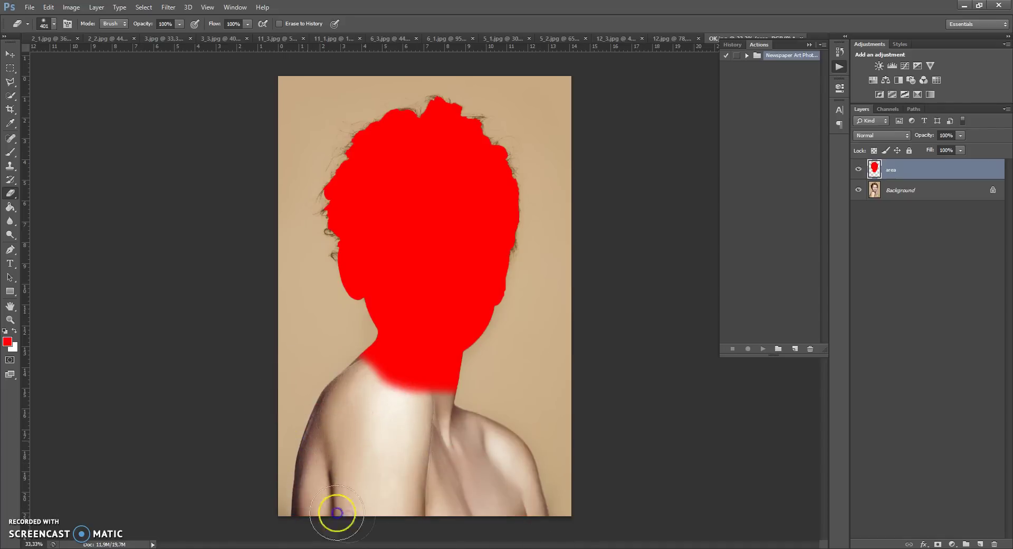
left_click_drag(337, 512, 537, 508)
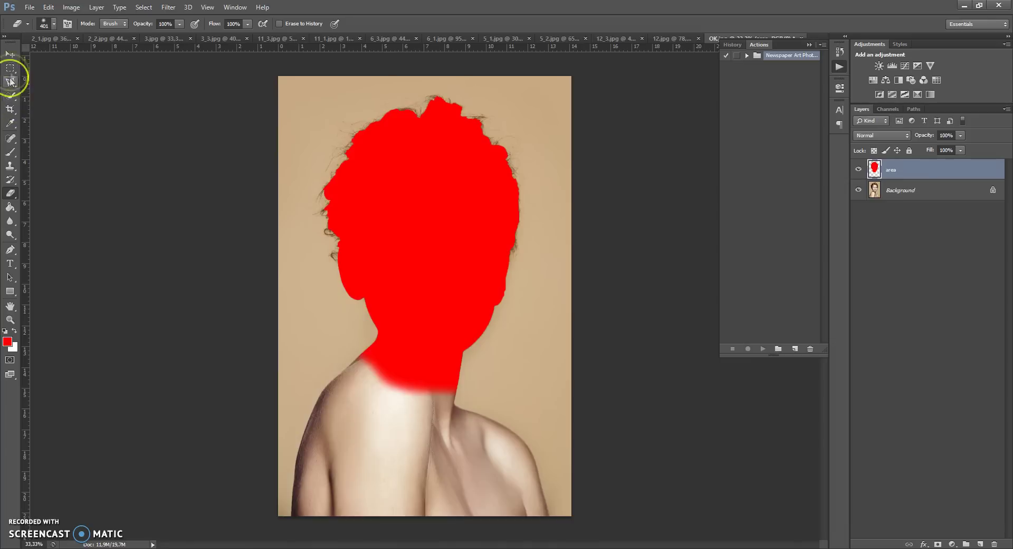
Step: Switch to the Move tool and collapse the History and Actions panel
left_click(12, 54)
scroll(360, 198, "up", 1)
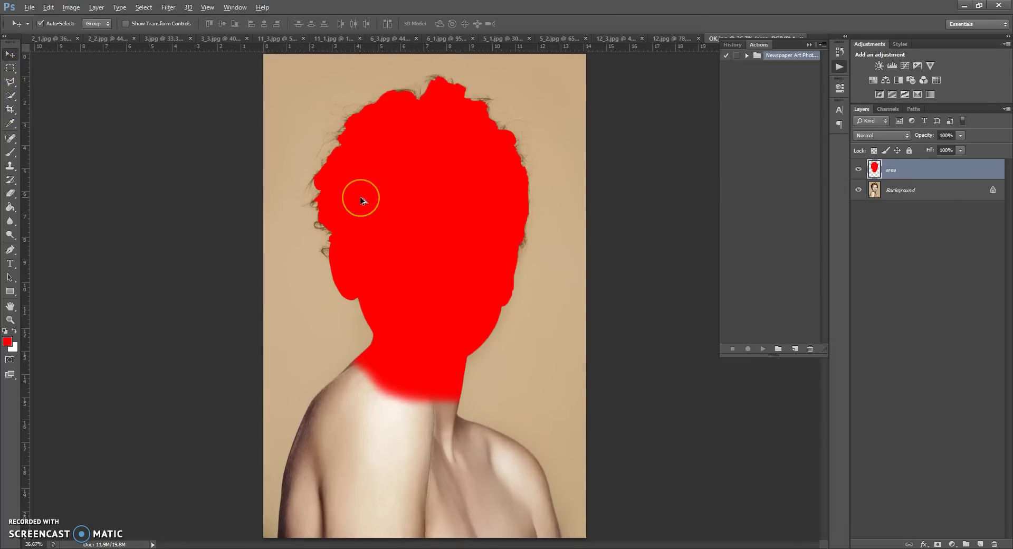
scroll(360, 200, "down", 1)
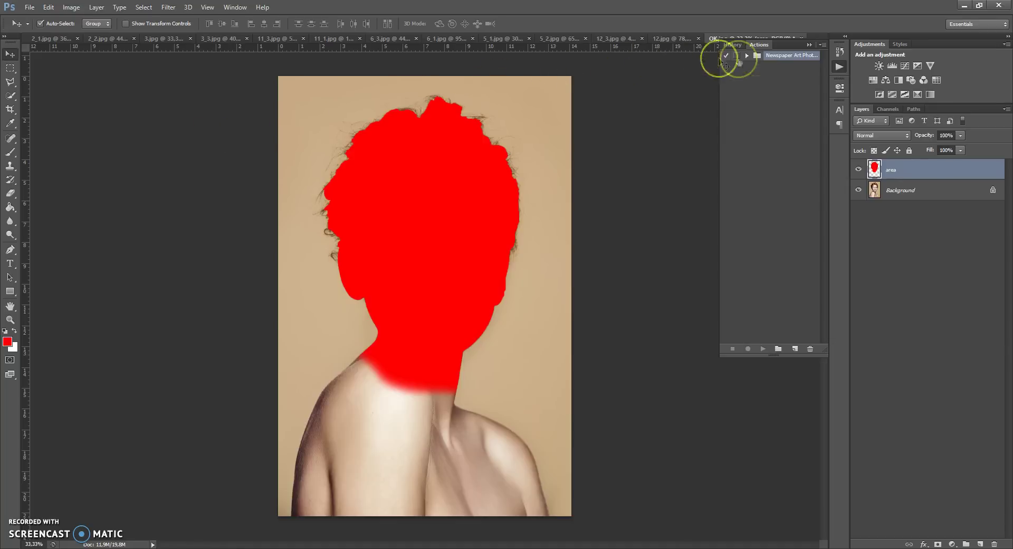
left_click(809, 47)
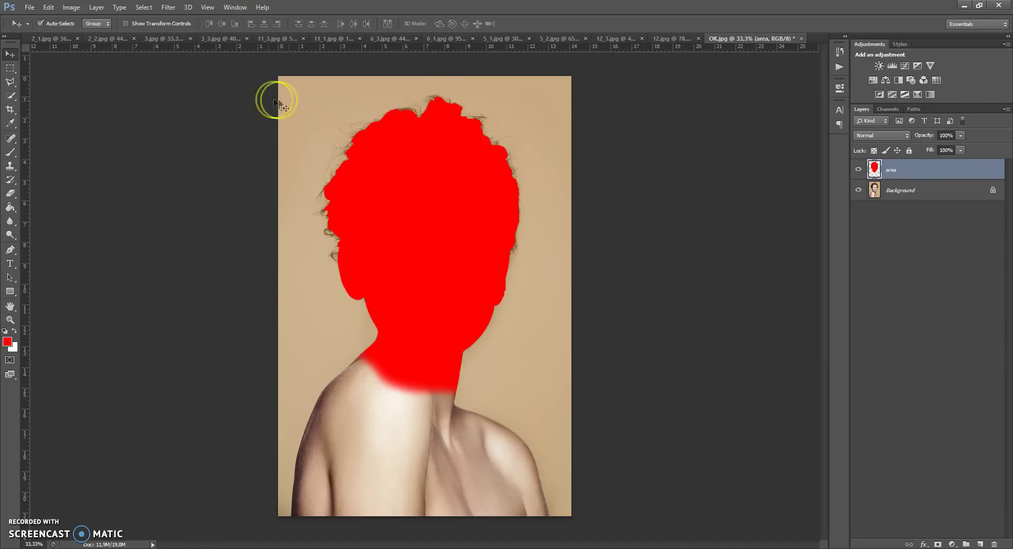
Step: Reopen Actions, expand and select the Newspaper Art action, and choose the Brush tool
left_click(235, 6)
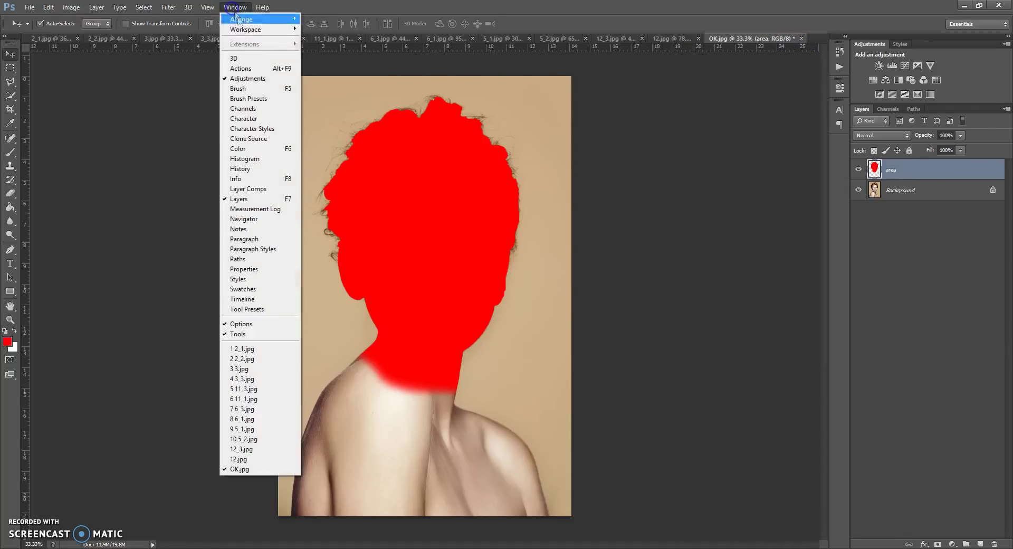
left_click(304, 66)
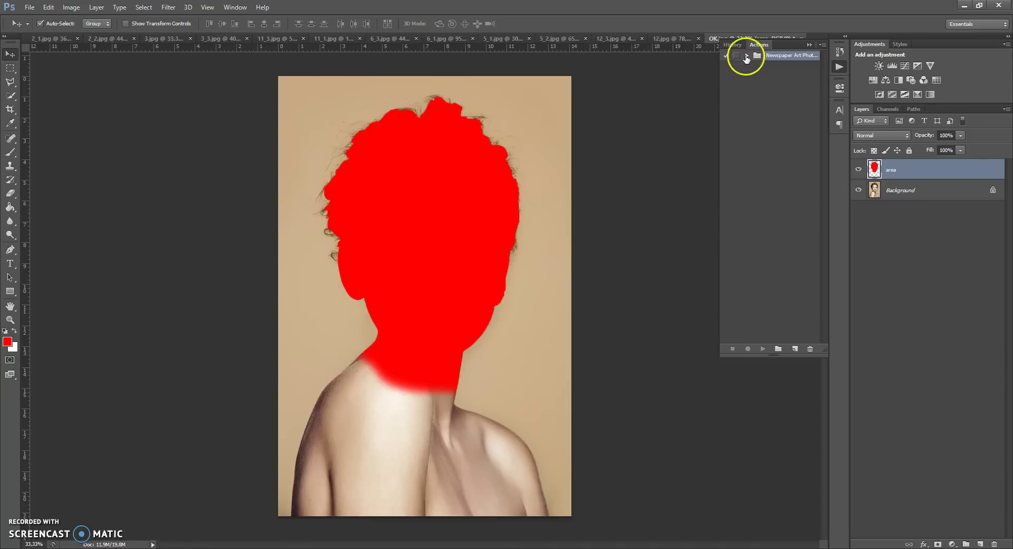
left_click(746, 55)
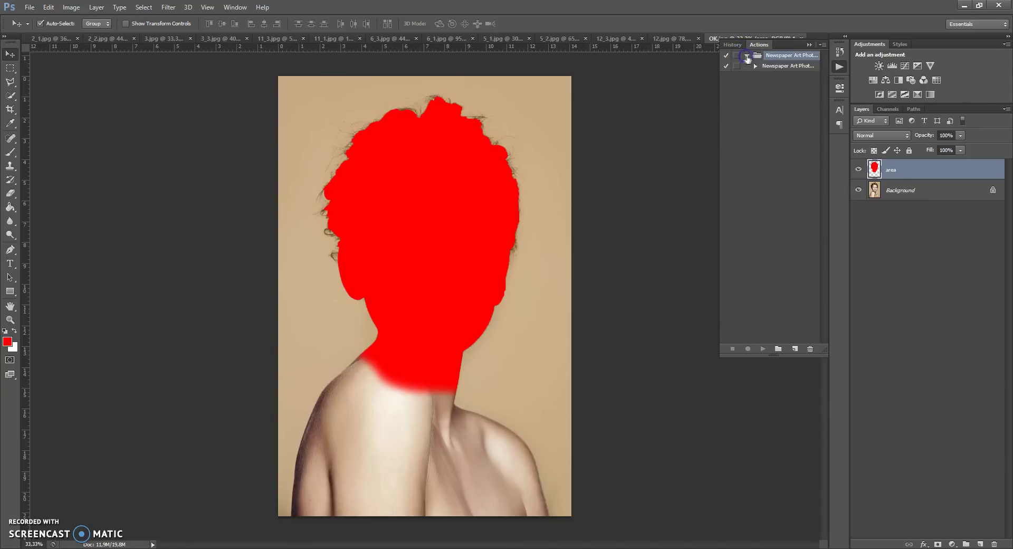
left_click(755, 66)
left_click(764, 66)
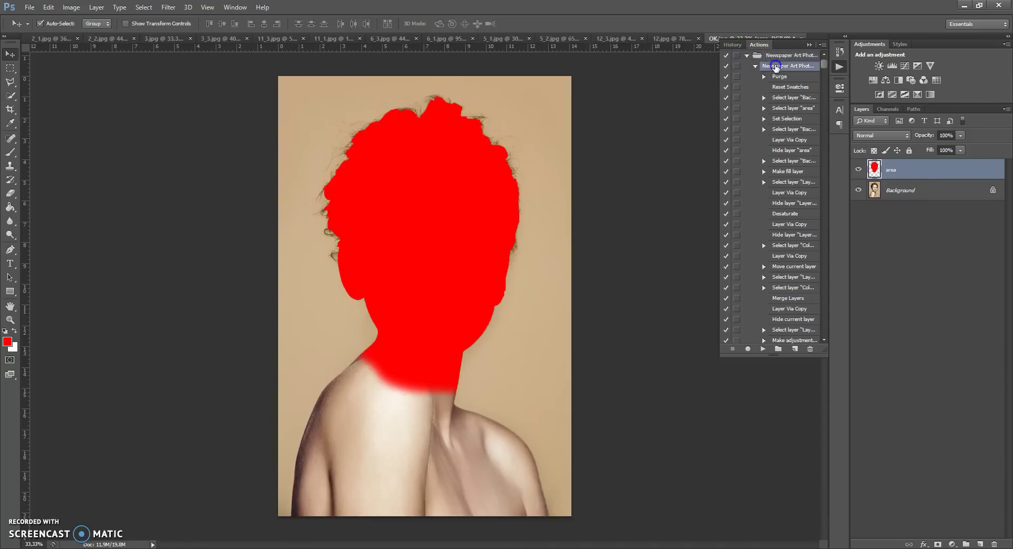
left_click(761, 348)
left_click(9, 152)
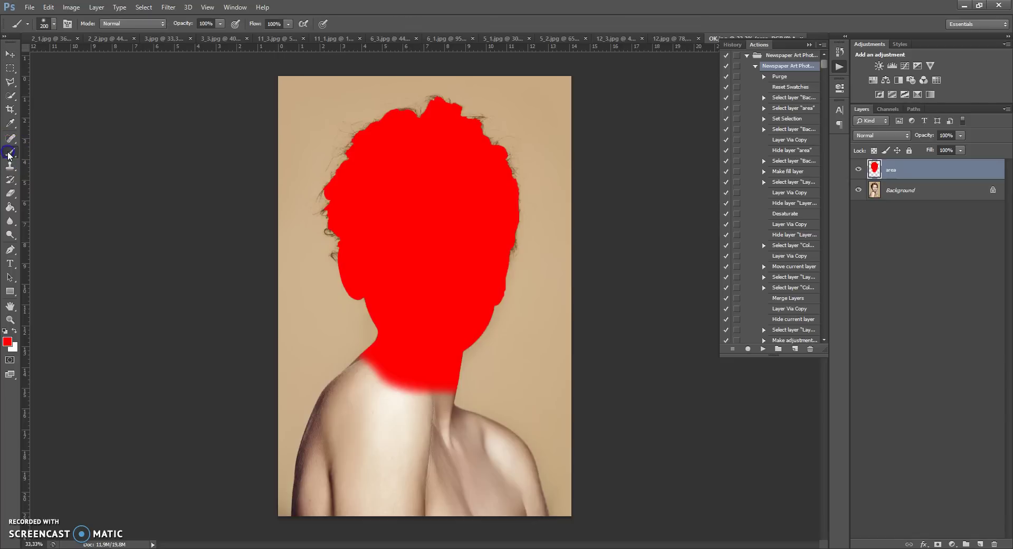
Step: Play the selected Newspaper Art action to build the newspaper collage from the portrait
left_click(763, 349)
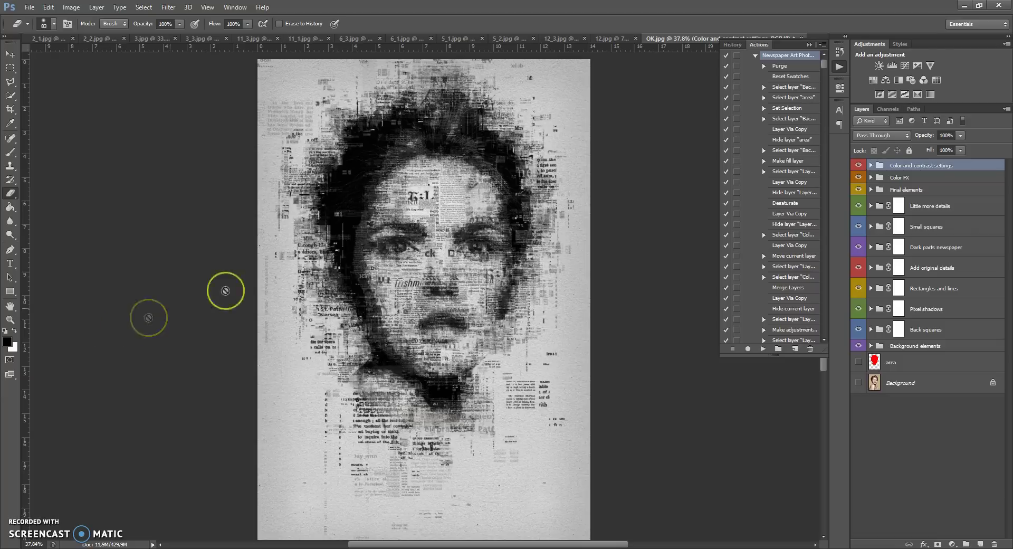
Step: Collapse the action and the History/Actions panel, zoom on the face, and expand Background elements
left_click(755, 55)
left_click(809, 45)
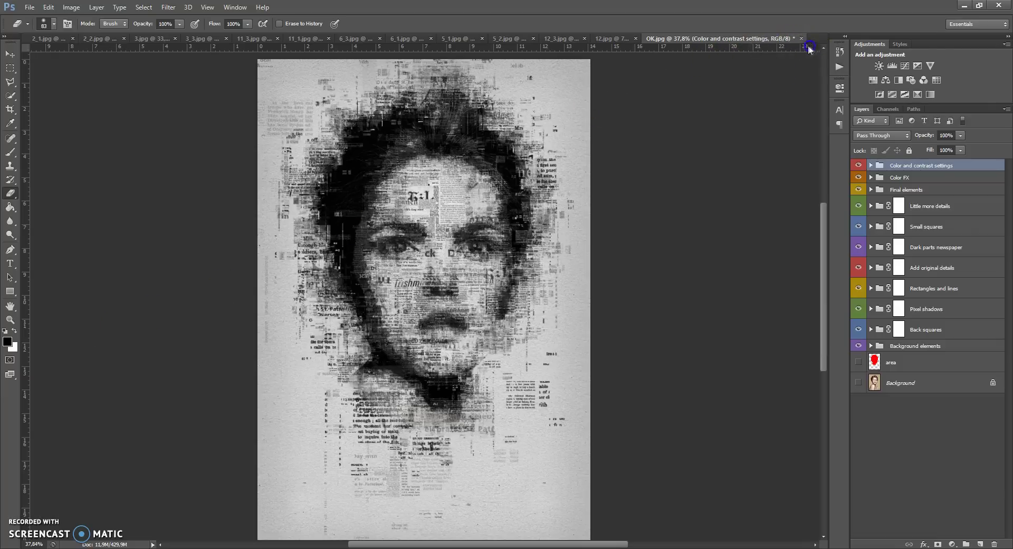
scroll(438, 227, "up", 2)
scroll(448, 232, "down", 1)
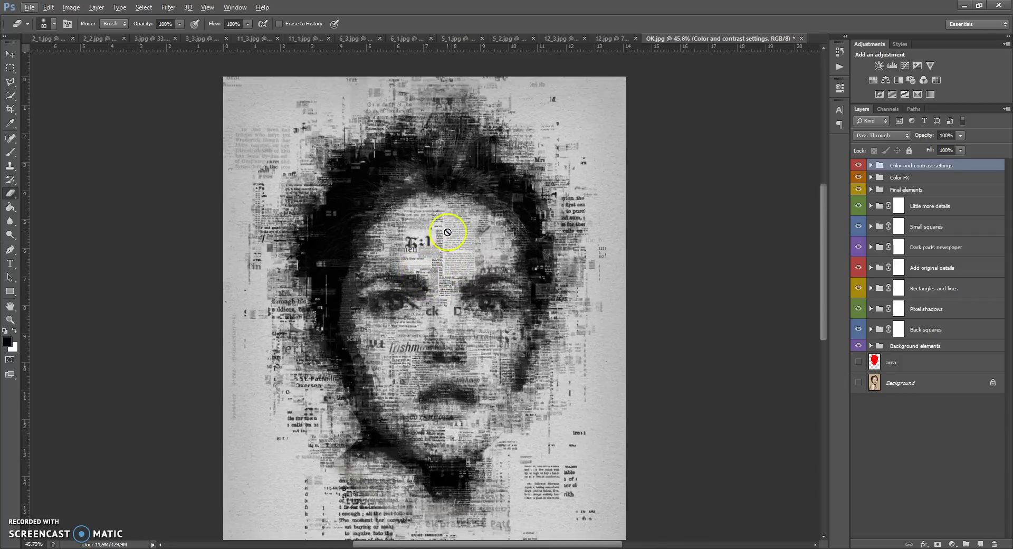
scroll(446, 305, "up", 1)
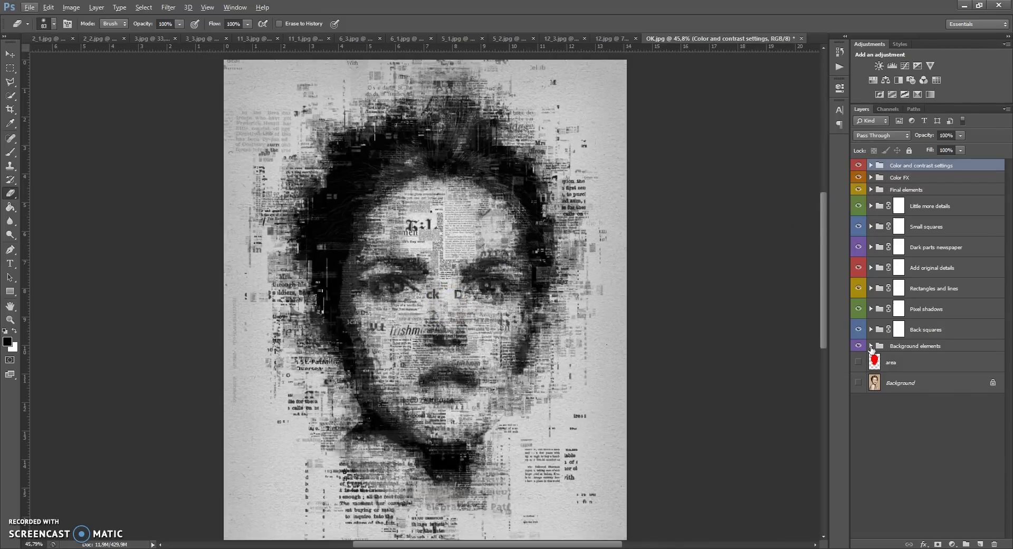
mouse_move(871, 346)
left_mouse_down()
mouse_move(931, 348)
mouse_move(913, 332)
mouse_move(929, 333)
mouse_move(933, 311)
mouse_move(915, 293)
mouse_move(950, 288)
mouse_move(922, 274)
mouse_move(917, 251)
mouse_move(946, 244)
mouse_move(916, 228)
mouse_move(921, 209)
mouse_move(942, 203)
mouse_move(898, 194)
left_mouse_up()
left_click(872, 346)
Step: Show Background elements' contents and toggle the background fill and Original background layers to compare
left_click(872, 346)
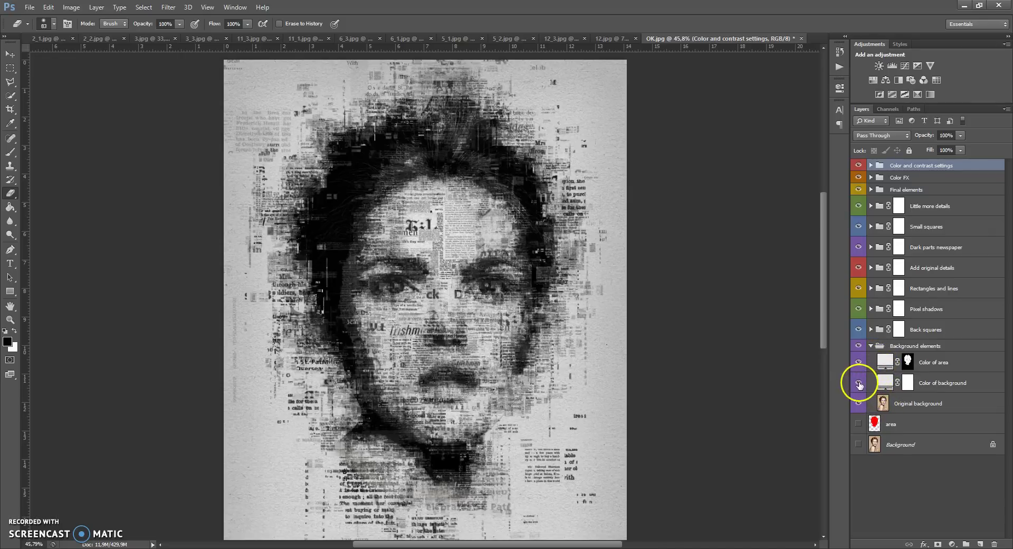
left_click(860, 364)
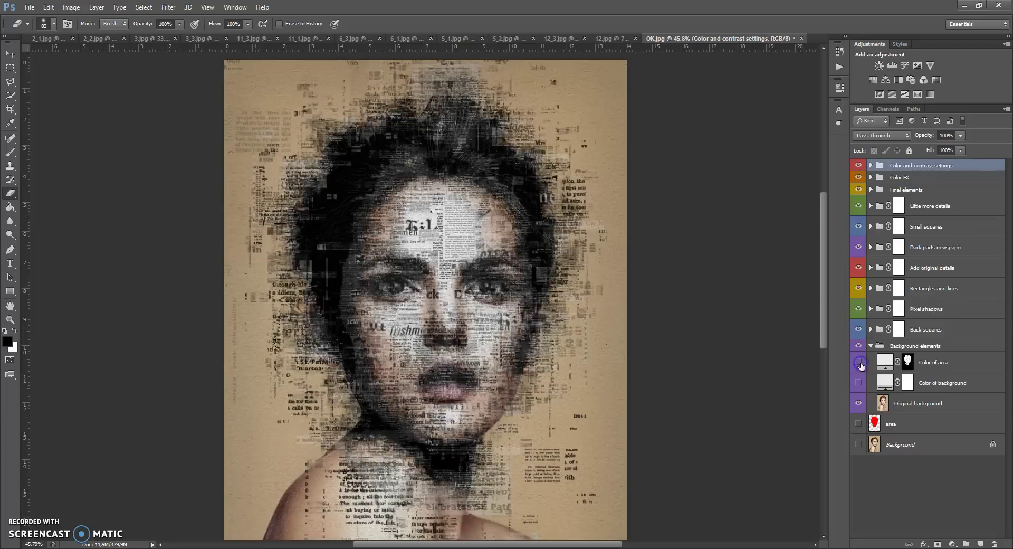
left_click(860, 403)
left_click(860, 403)
left_click(861, 361)
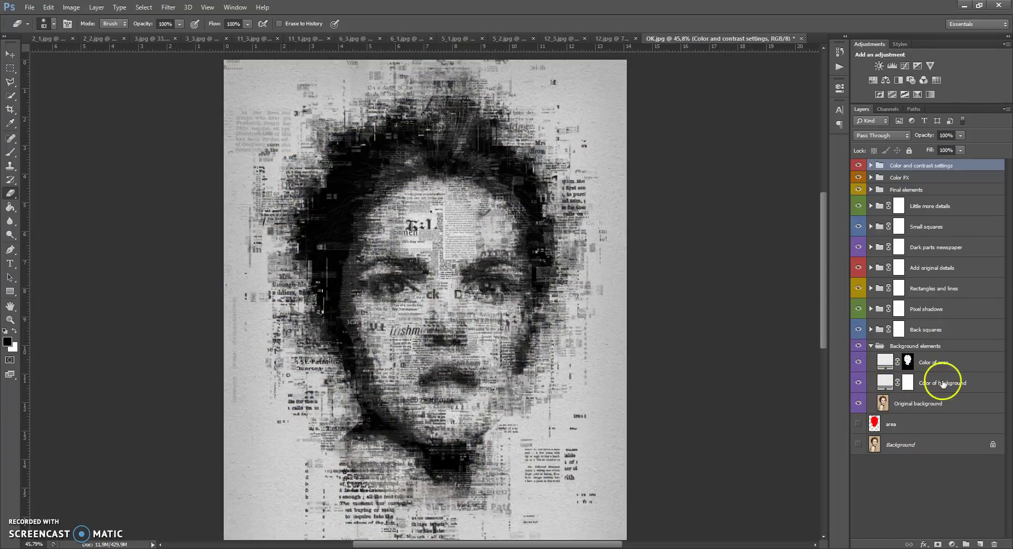
Step: Try pink, yellow and white for the Color of background fill, settling on light grey #e7e7e7
double_click(885, 381)
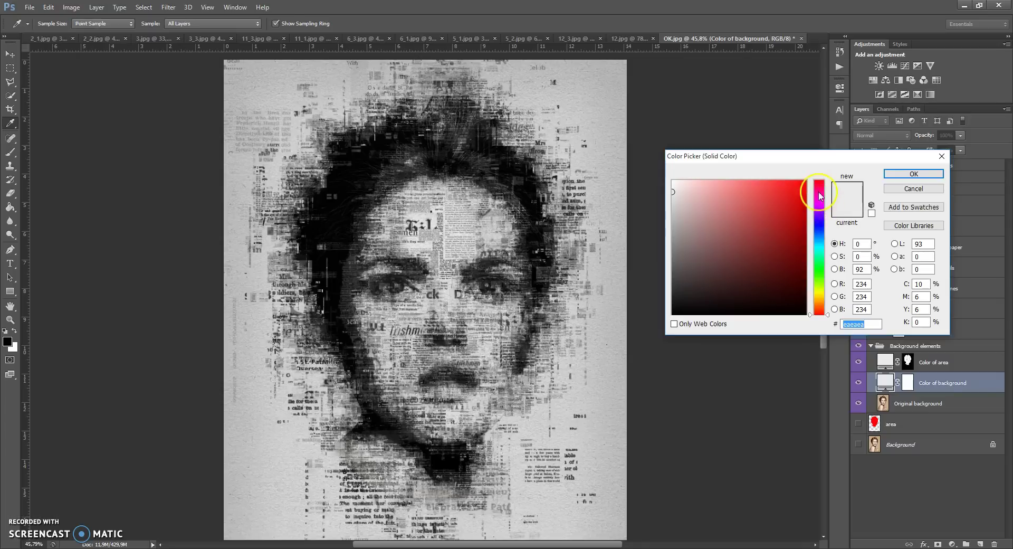
left_click(820, 190)
left_click(808, 195)
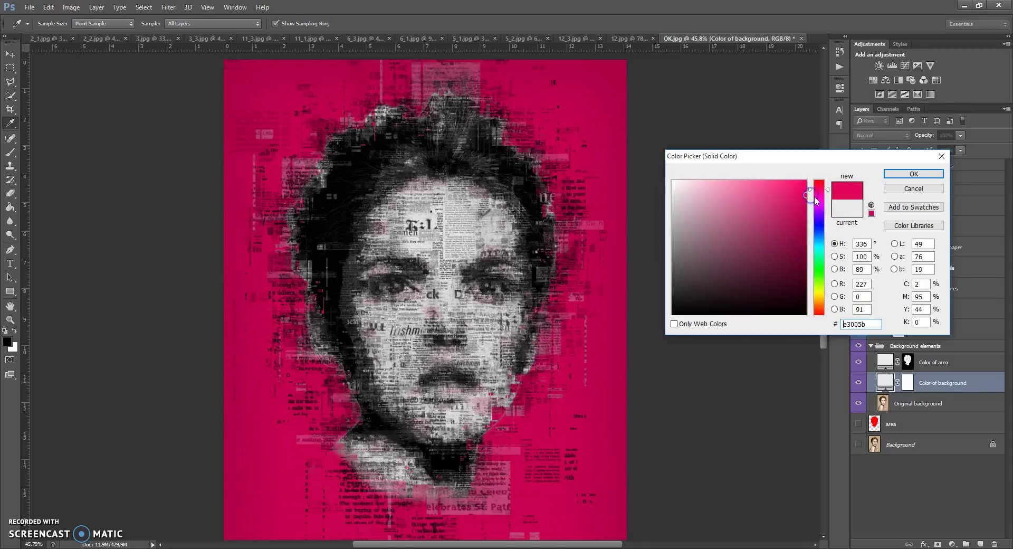
left_click_drag(817, 209, 822, 292)
left_click_drag(781, 232, 736, 161)
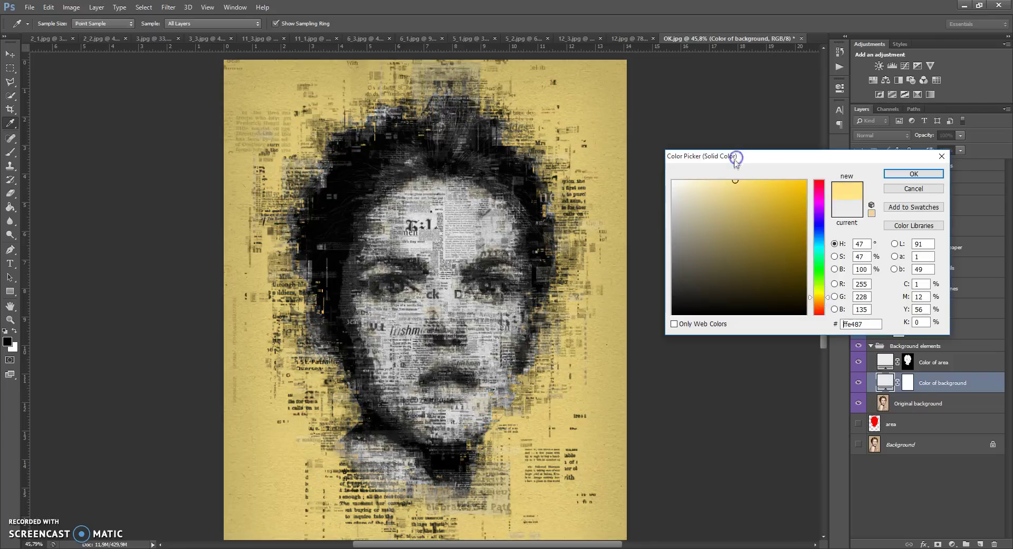
left_click_drag(754, 202, 649, 142)
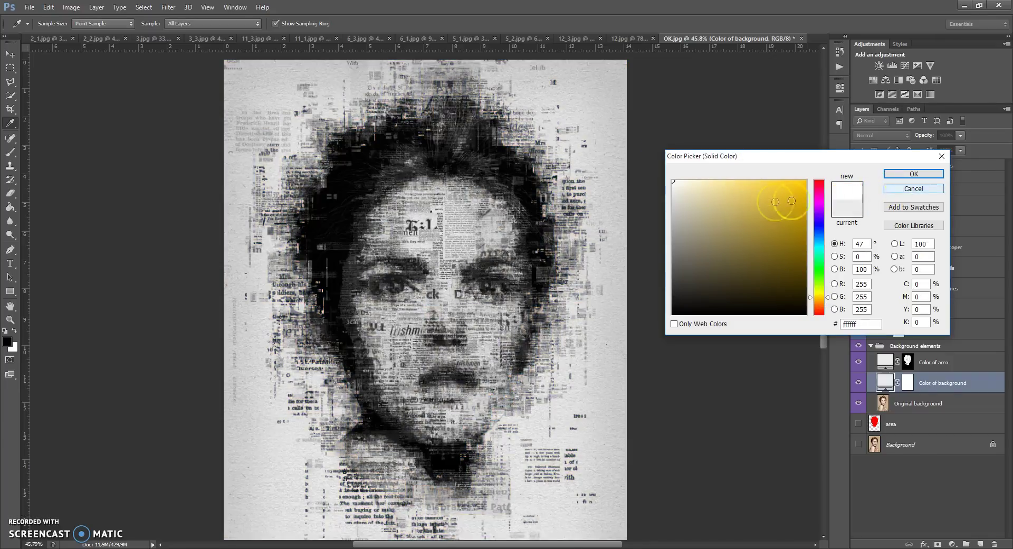
left_click_drag(792, 200, 656, 192)
left_click(892, 174)
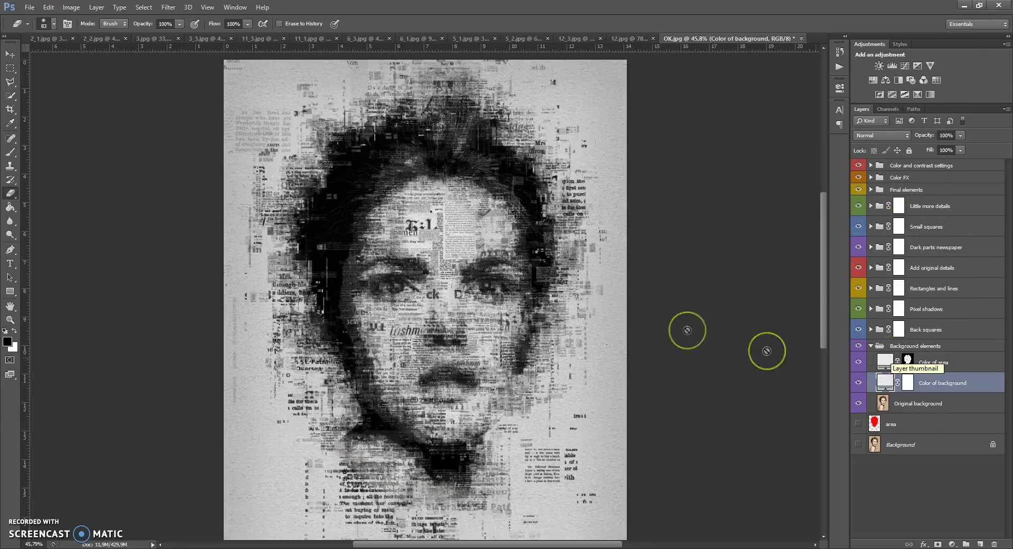
double_click(887, 362)
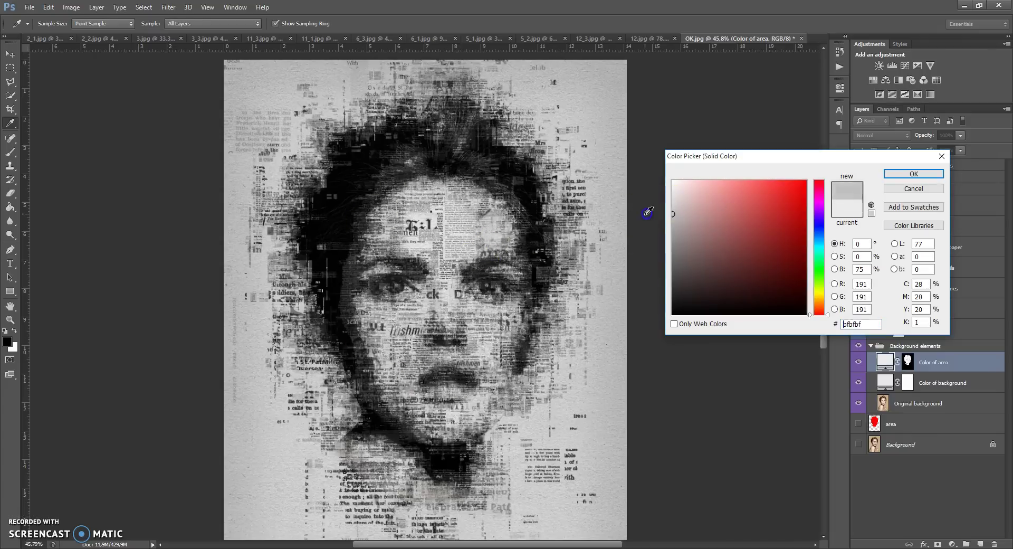
mouse_move(645, 210)
left_mouse_down()
mouse_move(669, 226)
mouse_move(651, 238)
mouse_move(667, 278)
left_mouse_up()
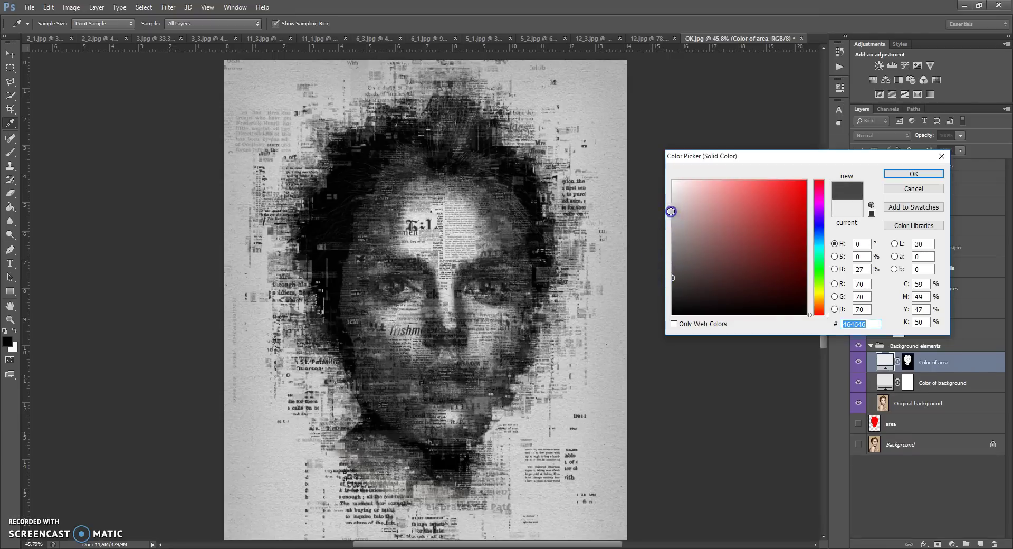
mouse_move(671, 211)
left_mouse_down()
mouse_move(655, 203)
mouse_move(798, 220)
left_mouse_up()
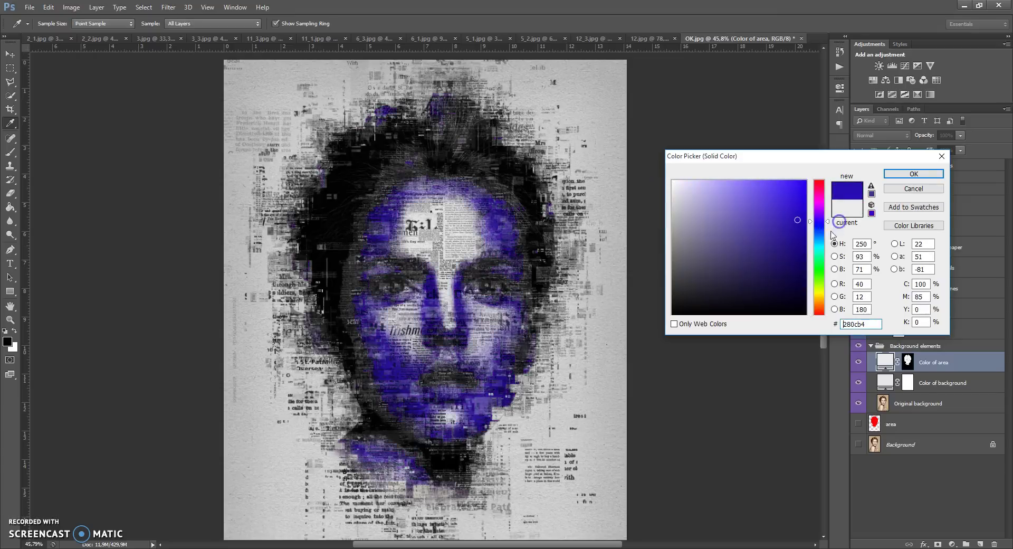
left_click_drag(820, 255, 819, 302)
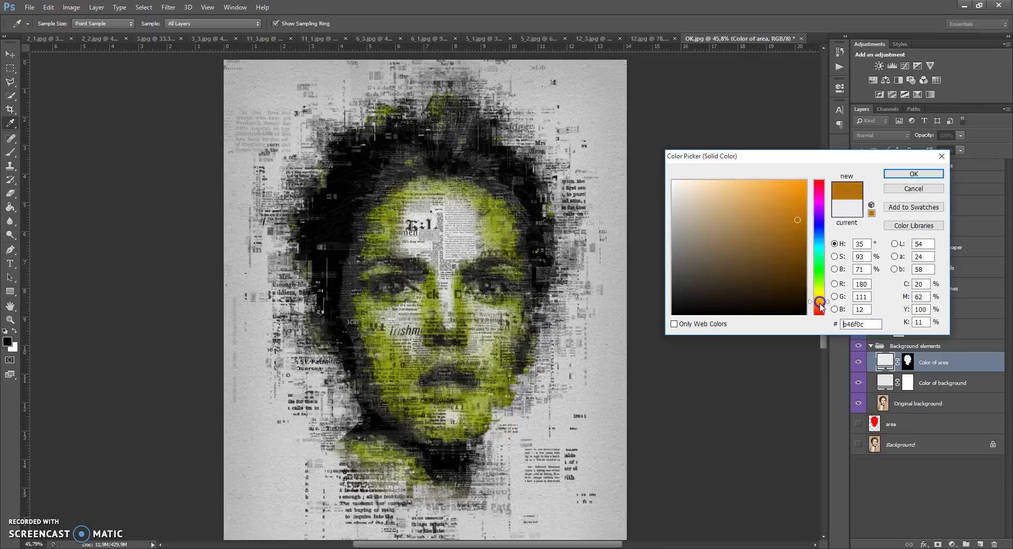
mouse_move(800, 259)
left_mouse_down()
mouse_move(800, 201)
mouse_move(661, 200)
mouse_move(683, 203)
mouse_move(651, 188)
mouse_move(684, 210)
left_mouse_up()
left_click(897, 180)
Step: Collapse Background elements, expand Back squares, and toggle its visibility to compare
left_click(872, 345)
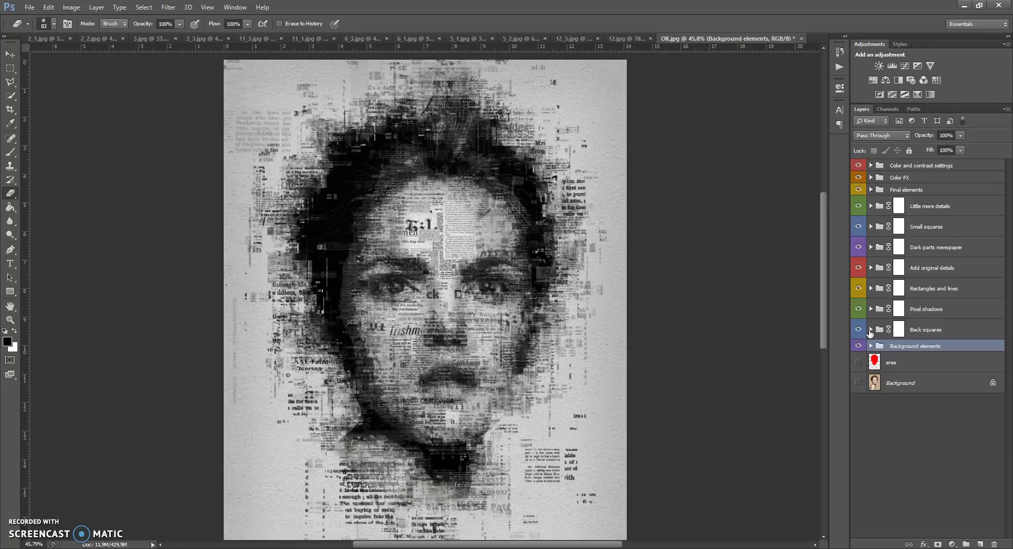
left_click(870, 330)
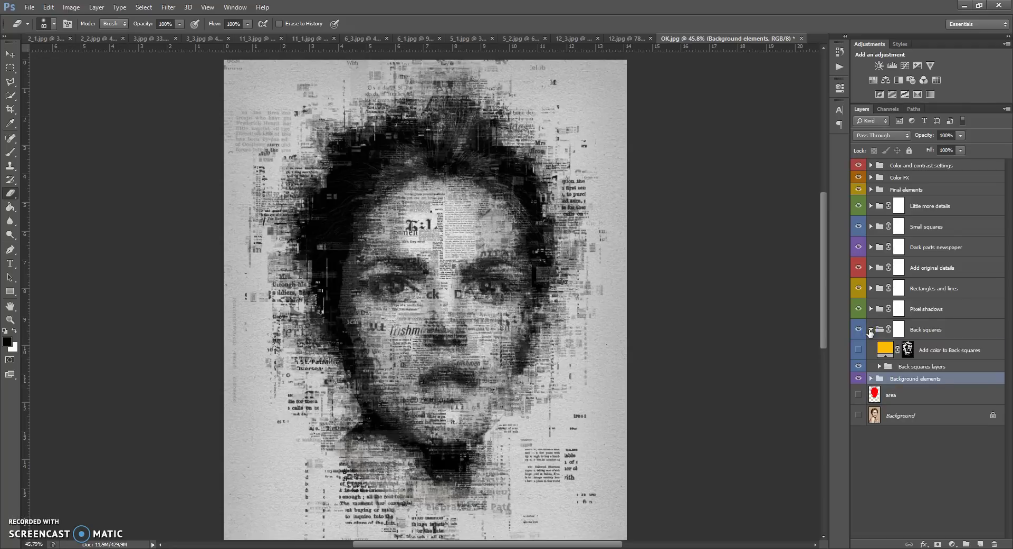
left_click(859, 330)
left_click(859, 330)
left_click(858, 330)
left_click(859, 330)
Step: Preview a blue hue on the Back squares tint, cancel it, and hide the yellow tint layer
double_click(886, 348)
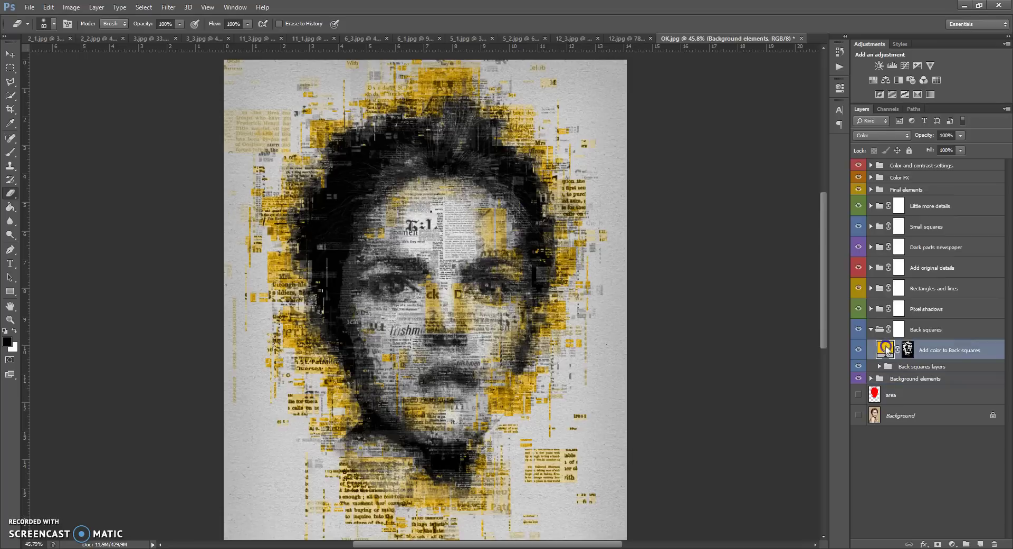
left_click_drag(819, 197, 819, 268)
left_click(914, 188)
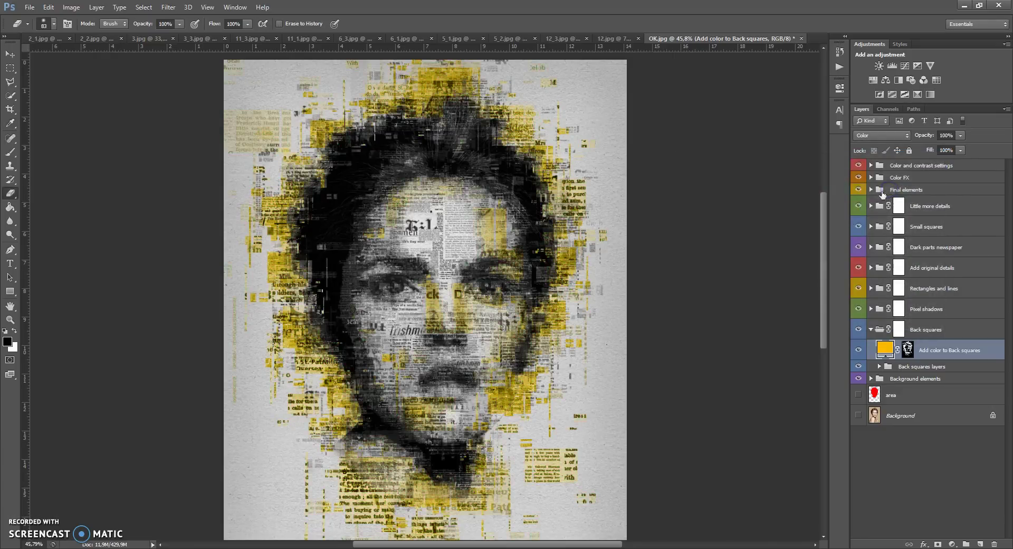
left_click(858, 348)
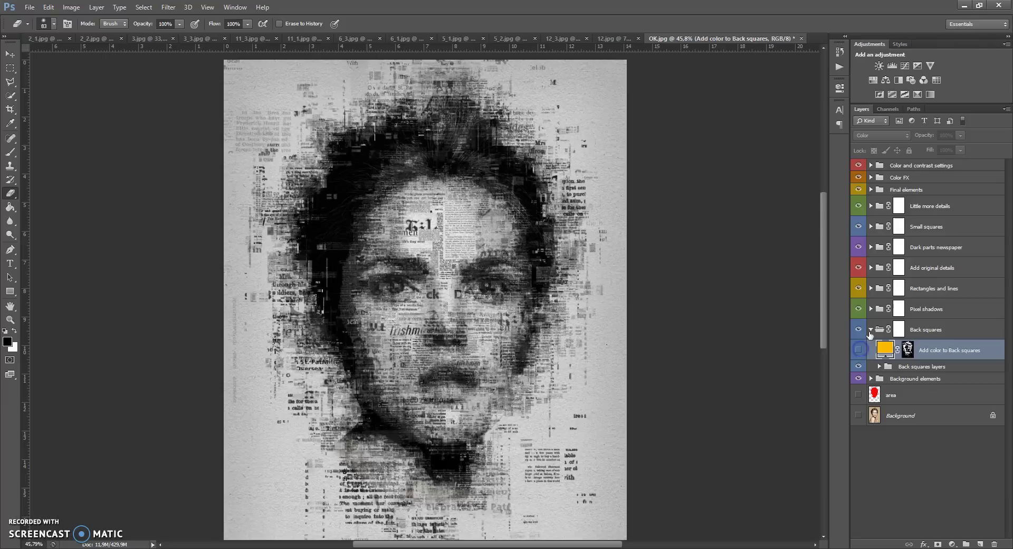
Step: On the Back squares mask, brush out squares beside the left cheek, then repaint some with white
left_click(872, 329)
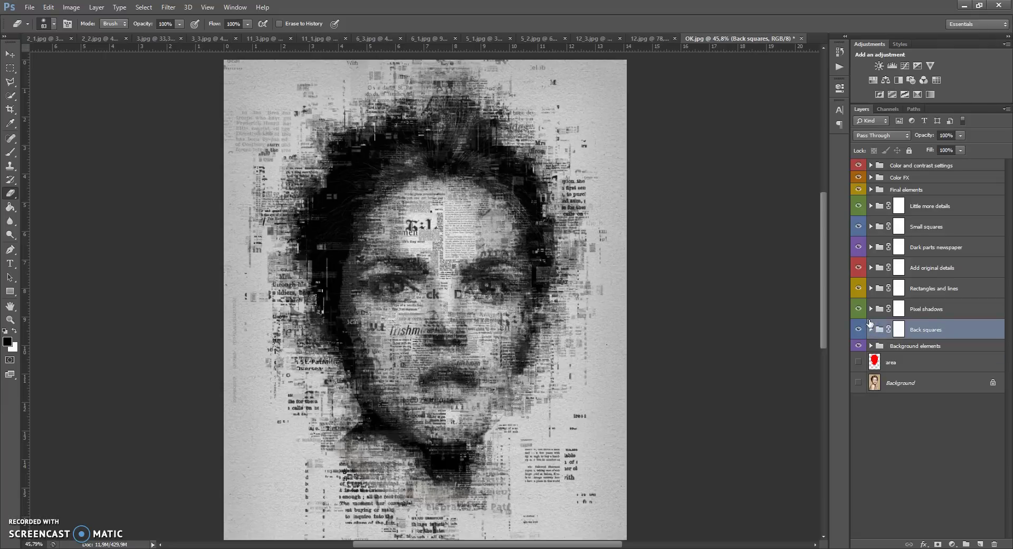
left_click(899, 329)
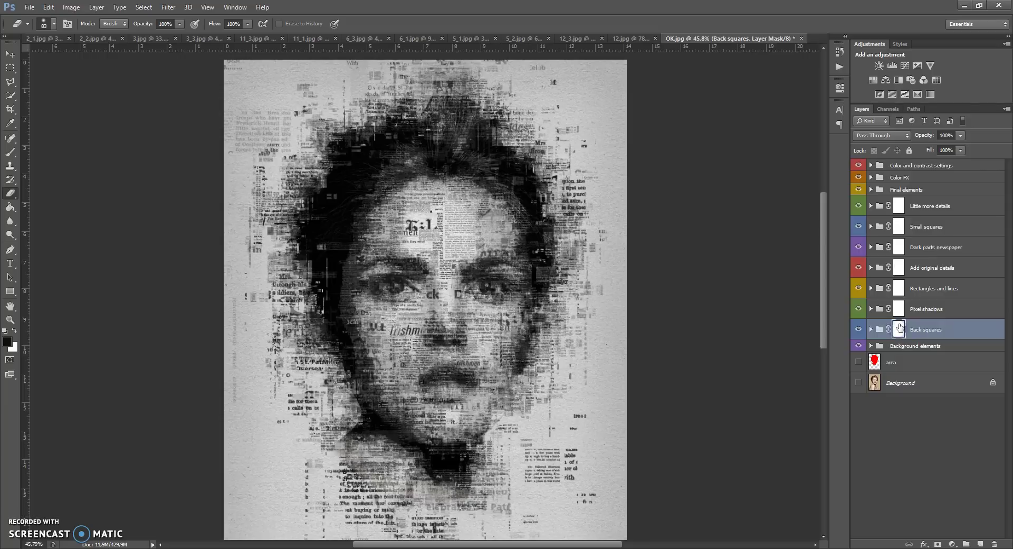
left_click(11, 153)
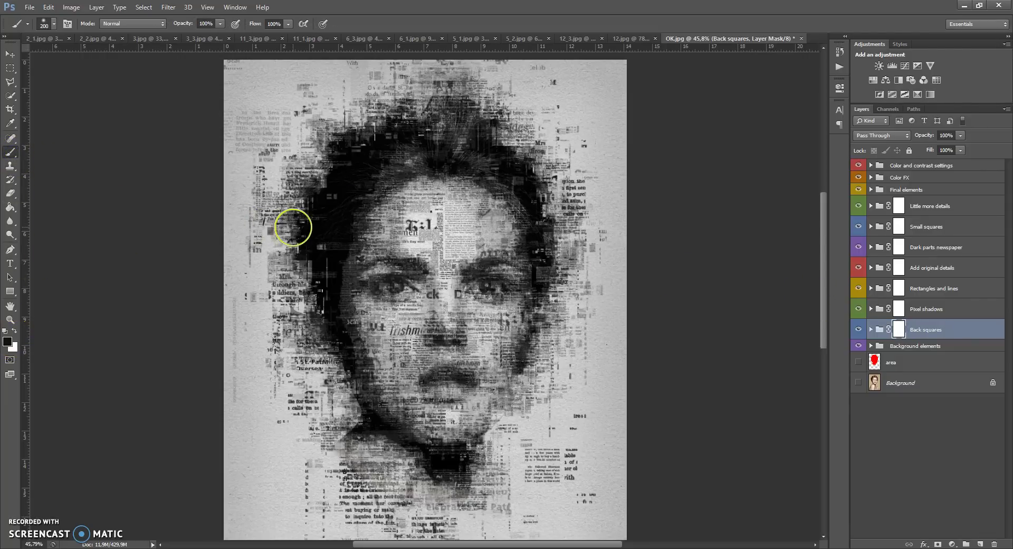
left_click(295, 321)
mouse_move(293, 322)
left_mouse_down()
mouse_move(278, 362)
mouse_move(283, 386)
mouse_move(339, 402)
mouse_move(354, 448)
mouse_move(335, 375)
mouse_move(289, 333)
mouse_move(304, 270)
mouse_move(291, 221)
mouse_move(254, 214)
mouse_move(268, 187)
mouse_move(332, 168)
mouse_move(322, 145)
mouse_move(392, 126)
mouse_move(317, 105)
mouse_move(372, 92)
mouse_move(459, 118)
mouse_move(496, 94)
mouse_move(470, 129)
mouse_move(523, 140)
left_mouse_up()
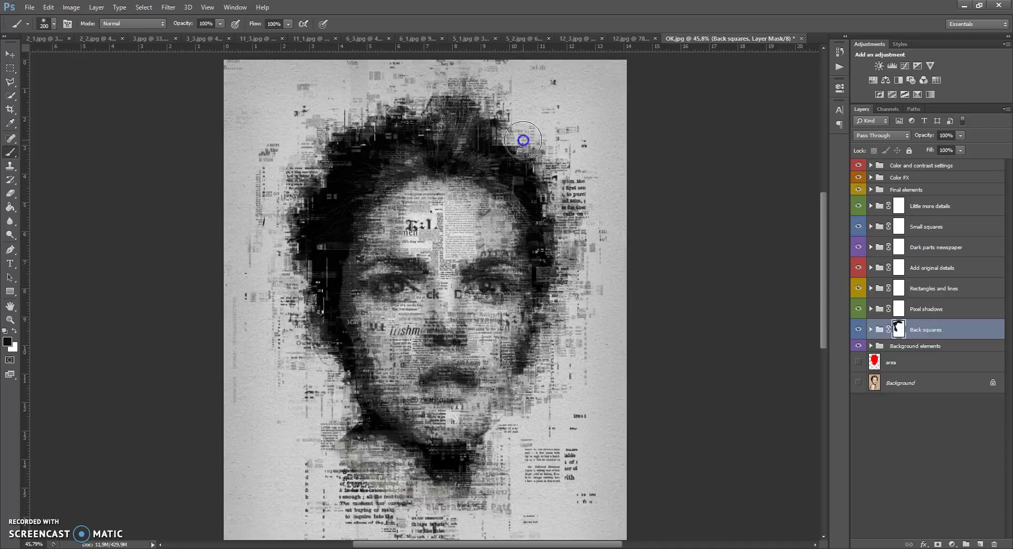
left_click(17, 329)
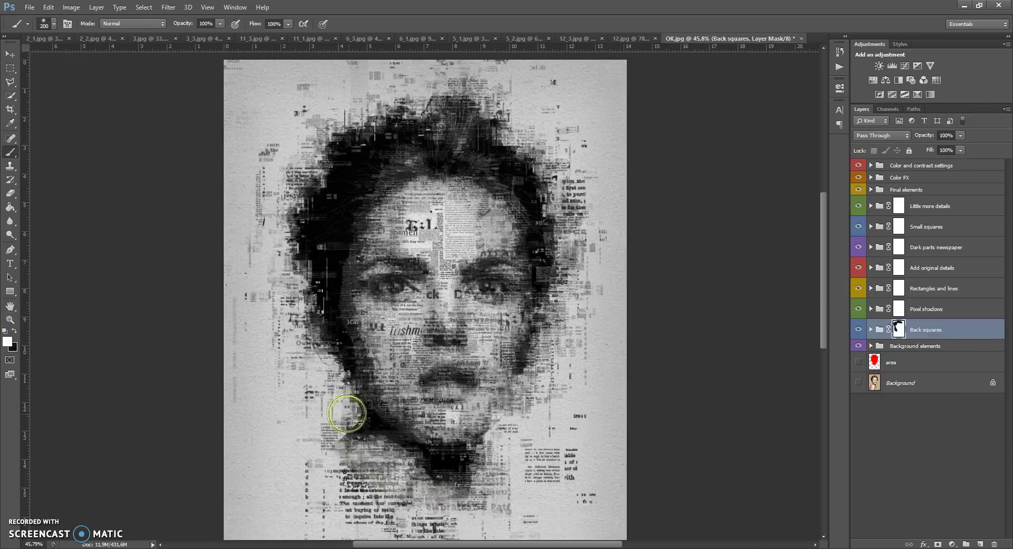
mouse_move(306, 434)
left_mouse_down()
mouse_move(349, 410)
mouse_move(338, 365)
mouse_move(260, 350)
mouse_move(343, 255)
mouse_move(248, 221)
mouse_move(249, 206)
mouse_move(321, 161)
mouse_move(267, 132)
mouse_move(340, 115)
mouse_move(328, 88)
mouse_move(368, 121)
mouse_move(458, 95)
mouse_move(473, 78)
mouse_move(455, 84)
mouse_move(531, 160)
mouse_move(562, 163)
left_mouse_up()
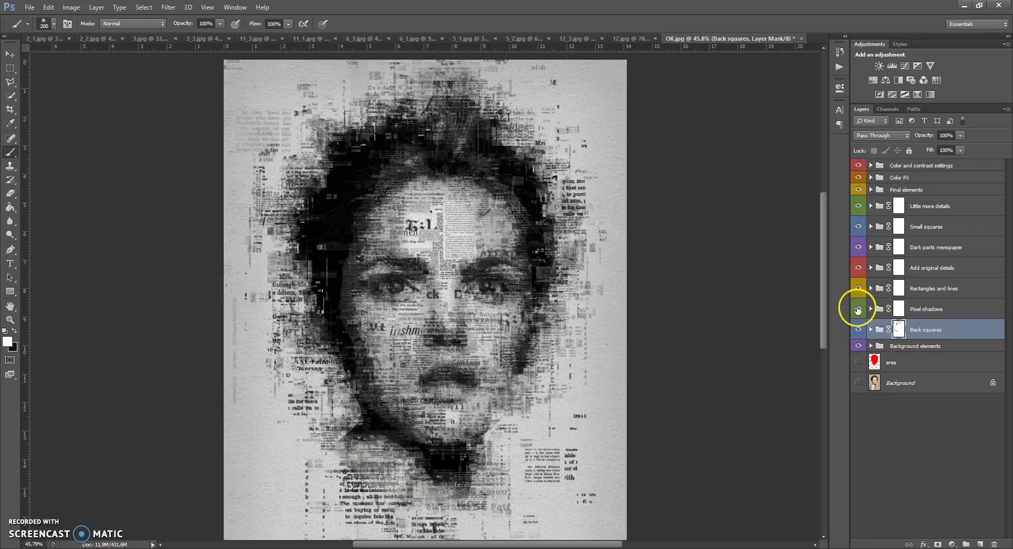
Step: Toggle the Pixel shadows group's visibility repeatedly to compare, leaving it visible
left_click(858, 309)
left_click(858, 309)
left_click(858, 309)
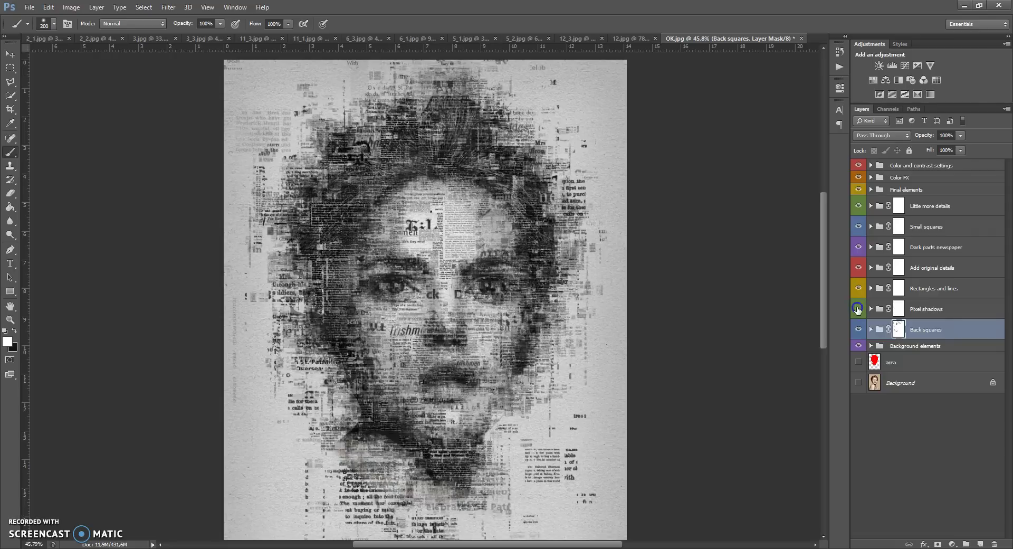
left_click(858, 309)
left_click(858, 310)
left_click(858, 310)
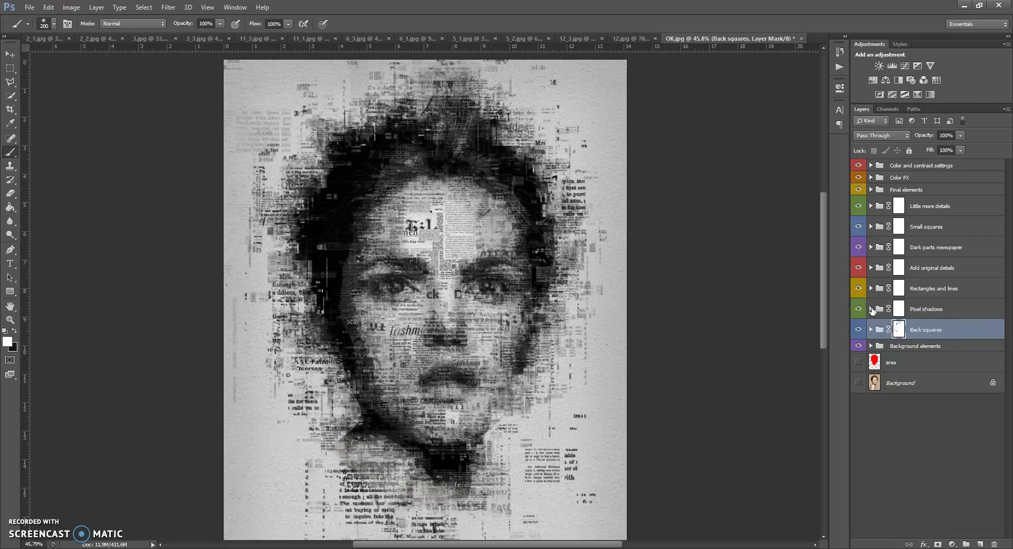
Step: Show the cyan pixel shadow tint, try blue and red, discard the change, and collapse Pixel shadows
left_click(872, 309)
left_click(859, 329)
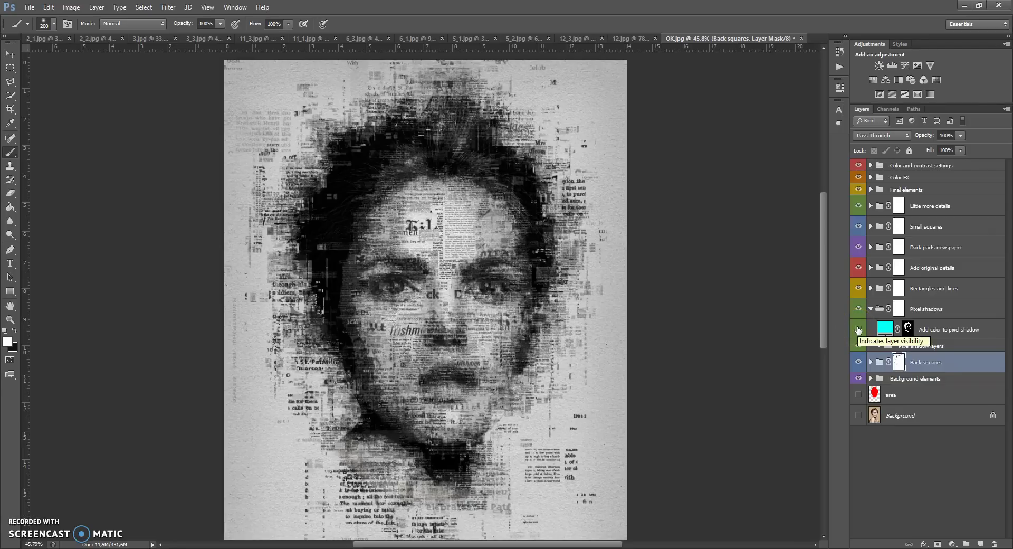
left_click(858, 330)
double_click(885, 329)
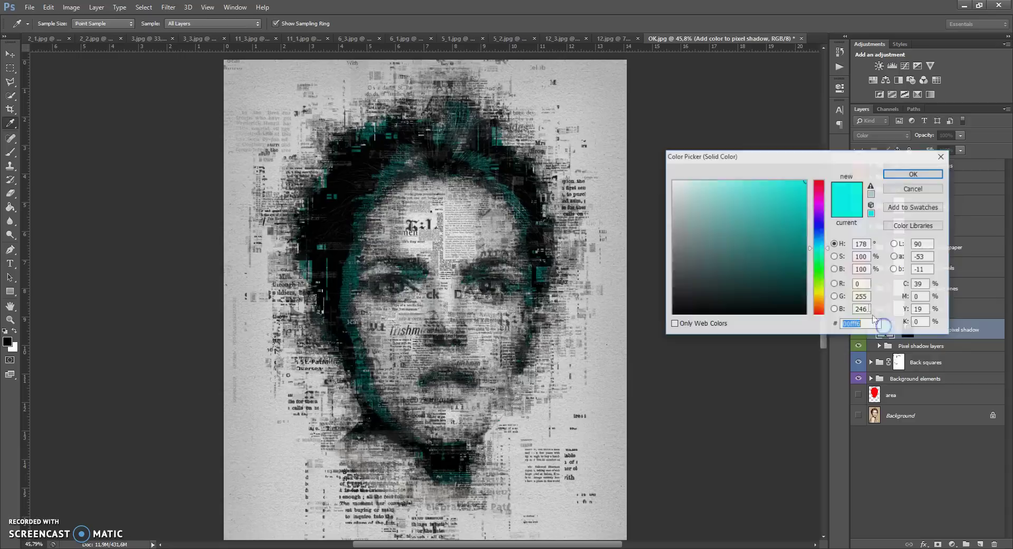
left_click_drag(819, 221, 821, 312)
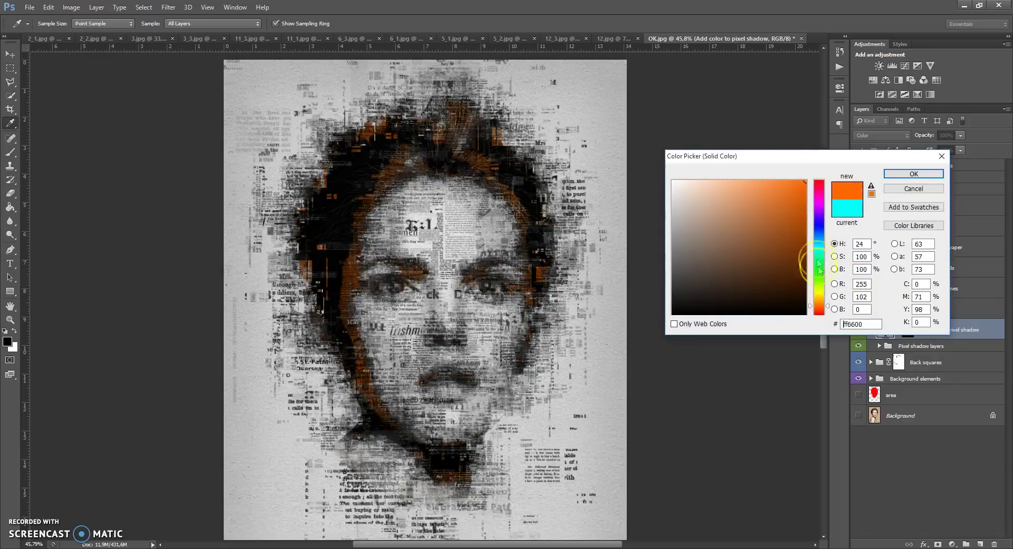
left_click_drag(820, 269, 819, 183)
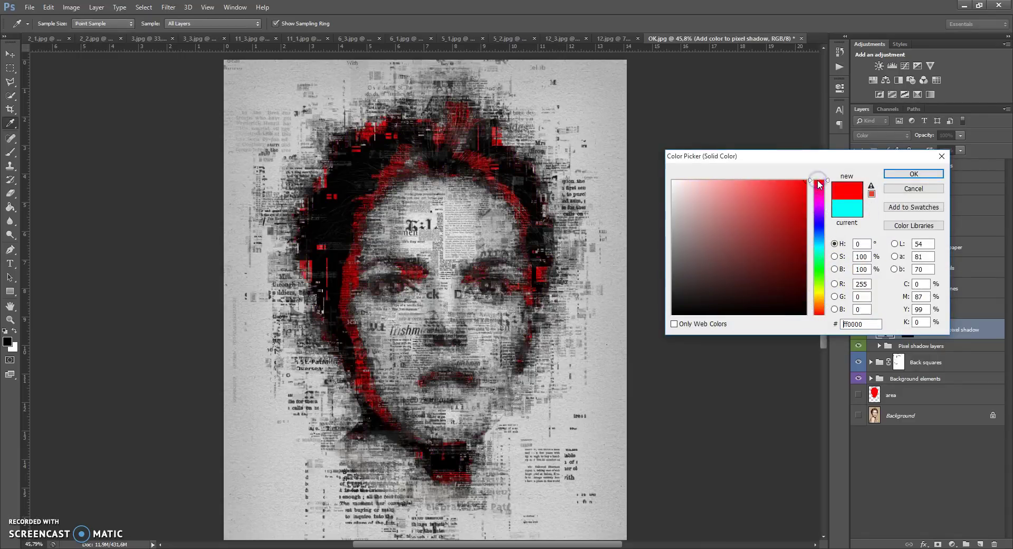
left_click(901, 193)
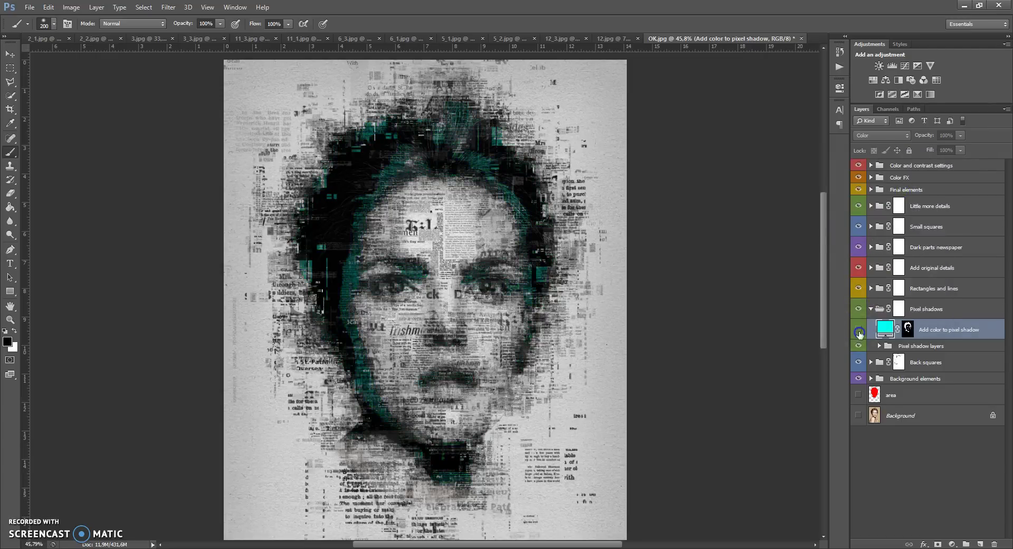
left_click(871, 309)
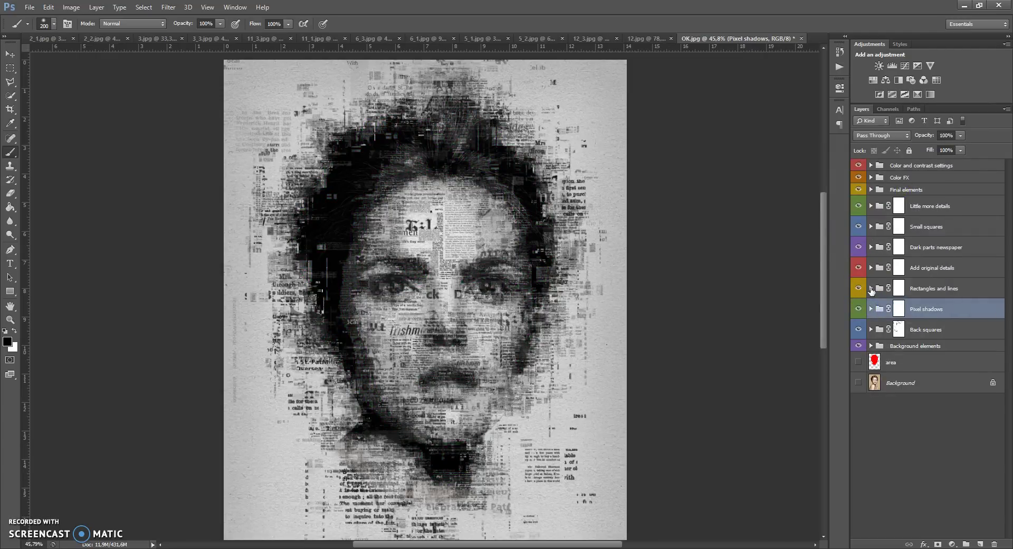
Step: Try red, cyan, violet and magenta on the Rectangles and lines tint, then confirm orange ff8400
left_click(871, 289)
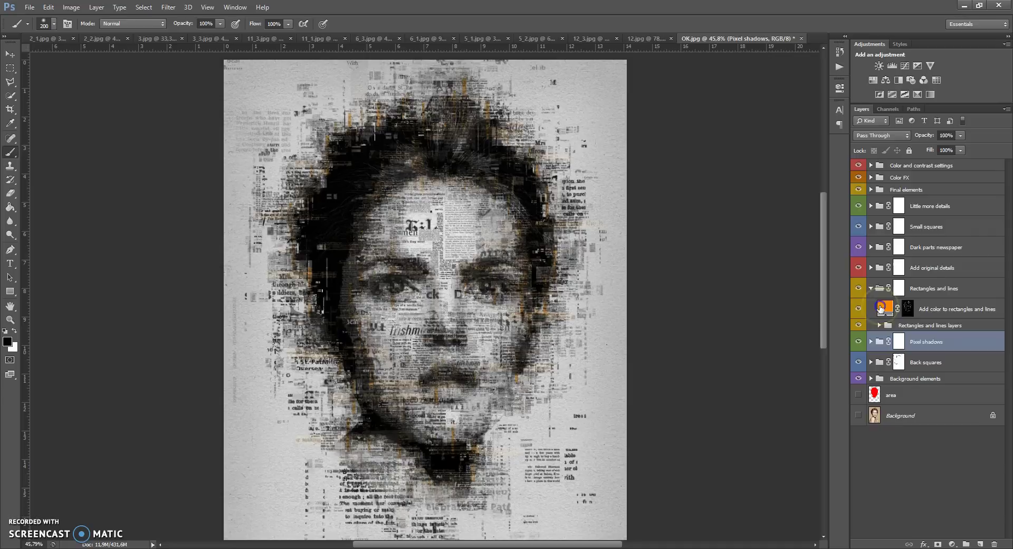
double_click(880, 307)
left_click_drag(819, 252, 819, 313)
left_click_drag(821, 270, 819, 198)
left_click_drag(818, 232, 819, 303)
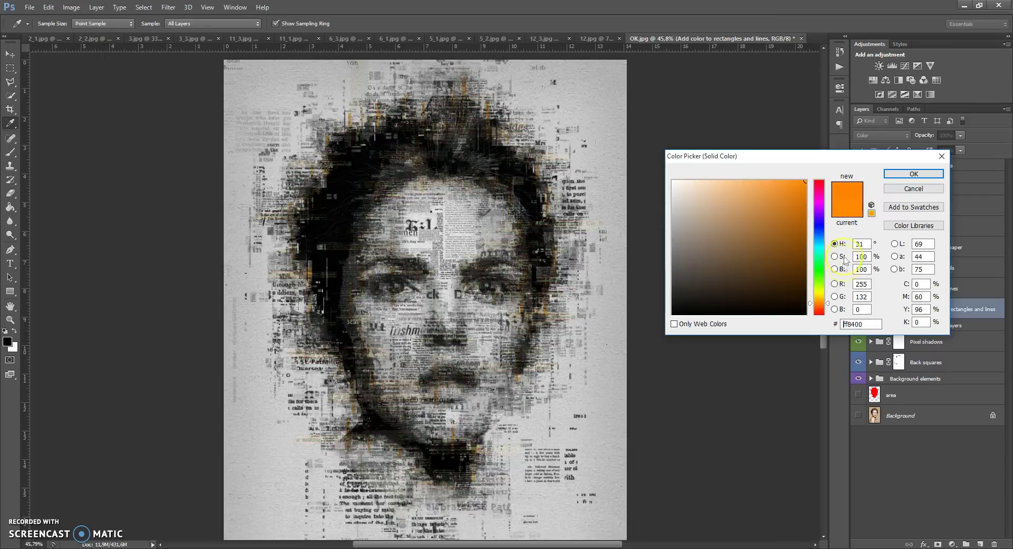
left_click(897, 189)
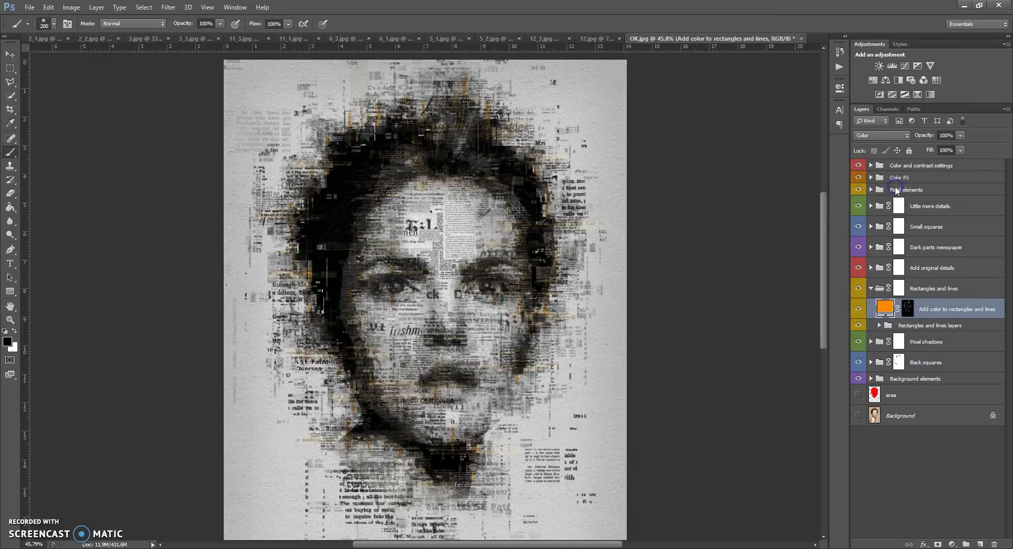
left_click(871, 289)
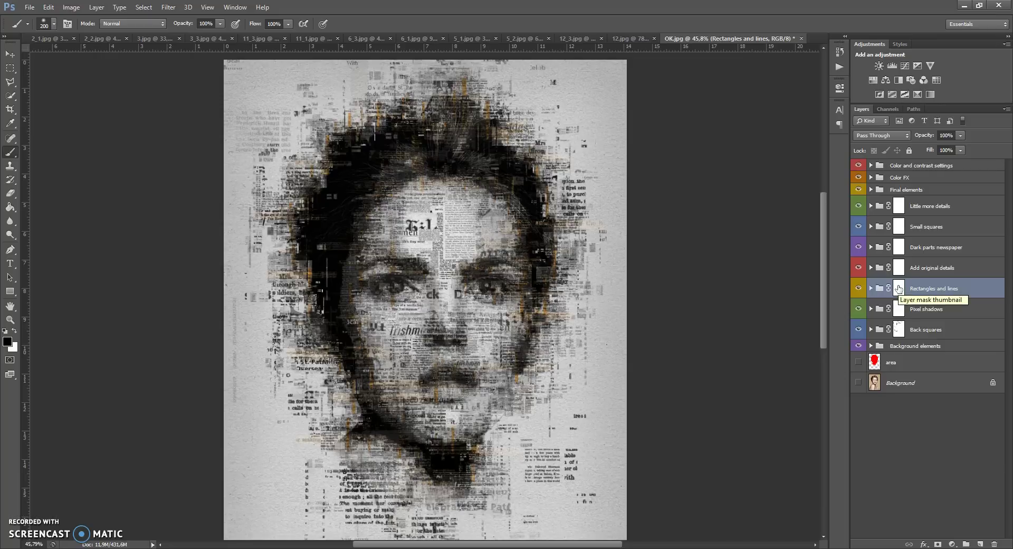
left_click(899, 288)
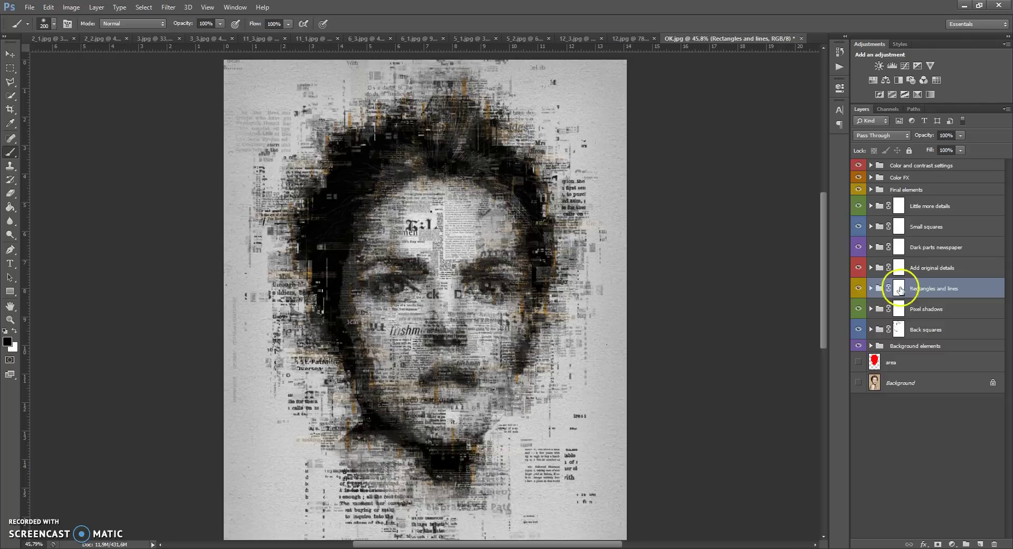
Step: Open and close Rectangles and lines, expand Add original details, and zoom toward the face
left_click(871, 288)
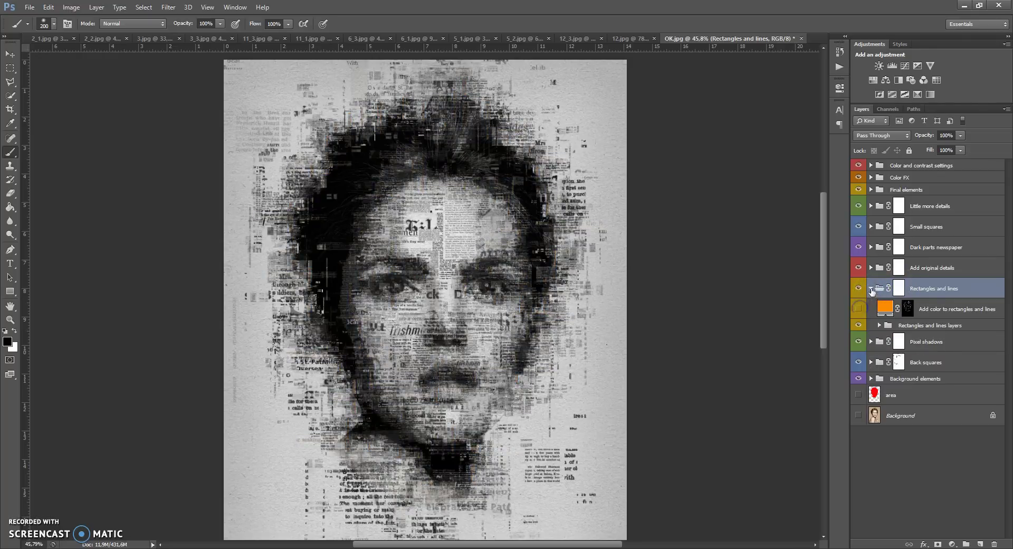
left_click(871, 288)
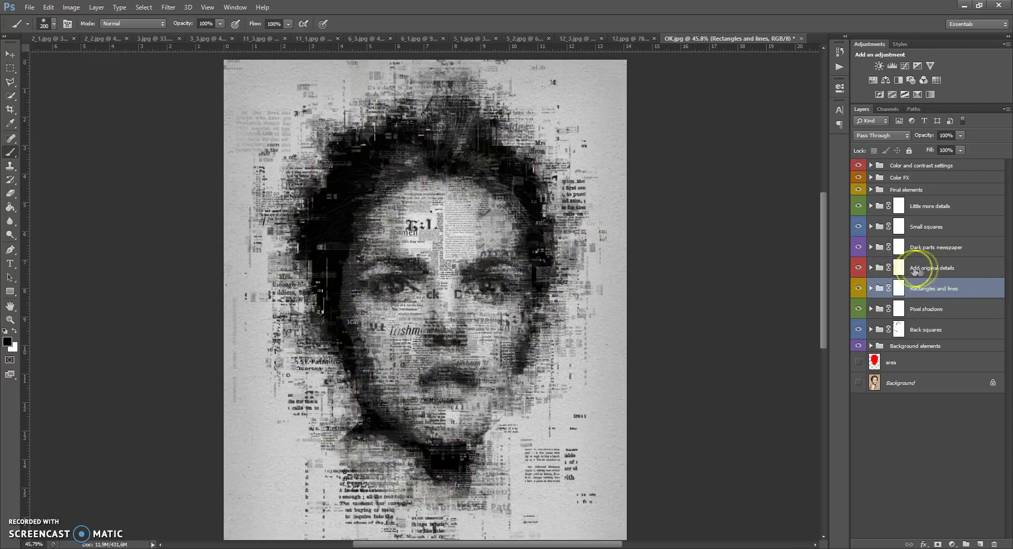
left_click(871, 267)
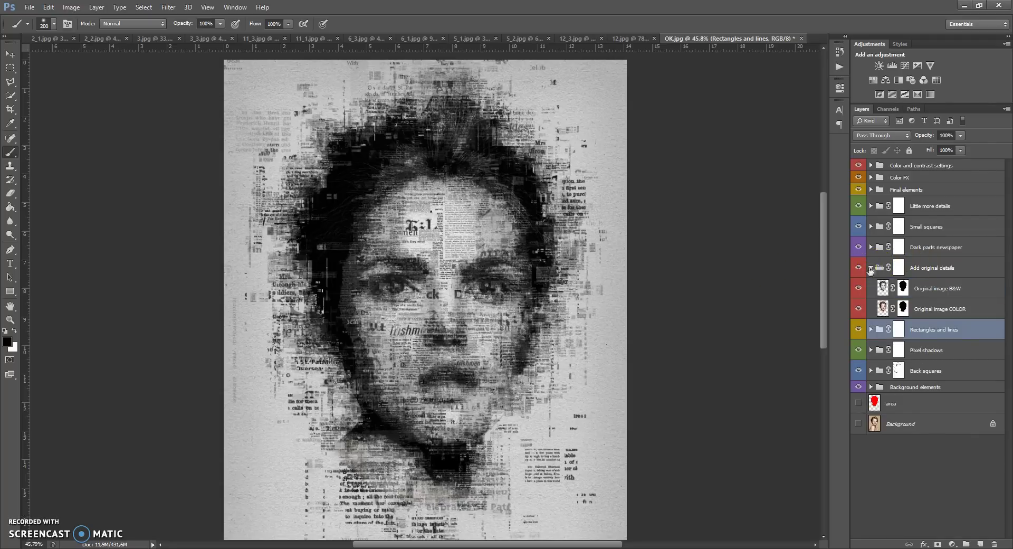
scroll(453, 269, "up", 3)
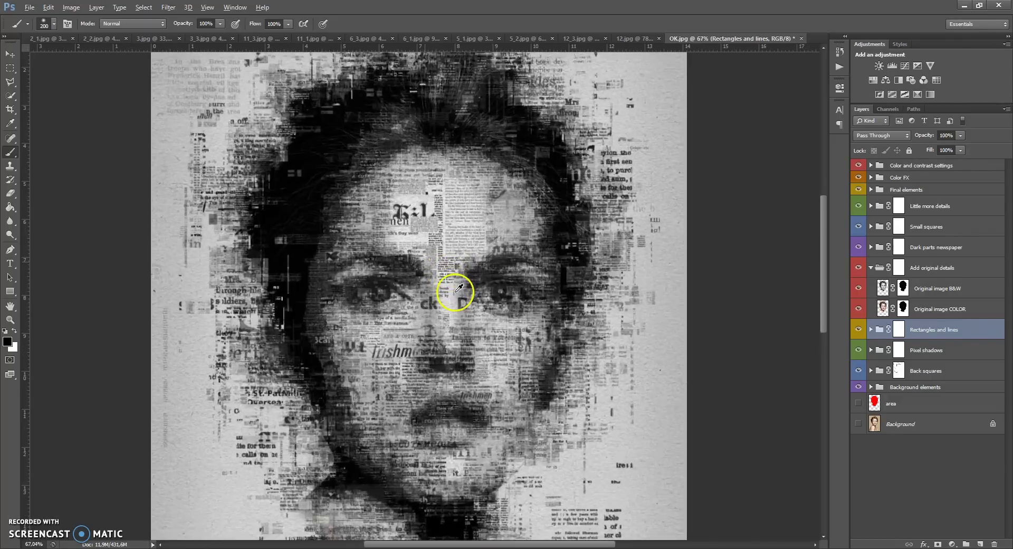
scroll(457, 290, "up", 1)
scroll(456, 292, "down", 1)
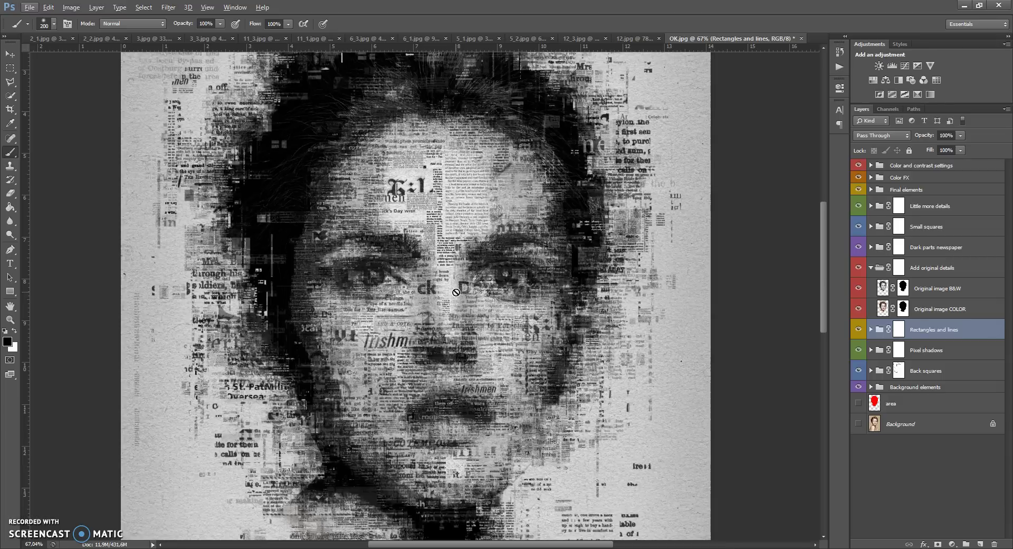
Step: Paint white on the Original image B&W mask over both eyes and the surrounding area
left_click(903, 287)
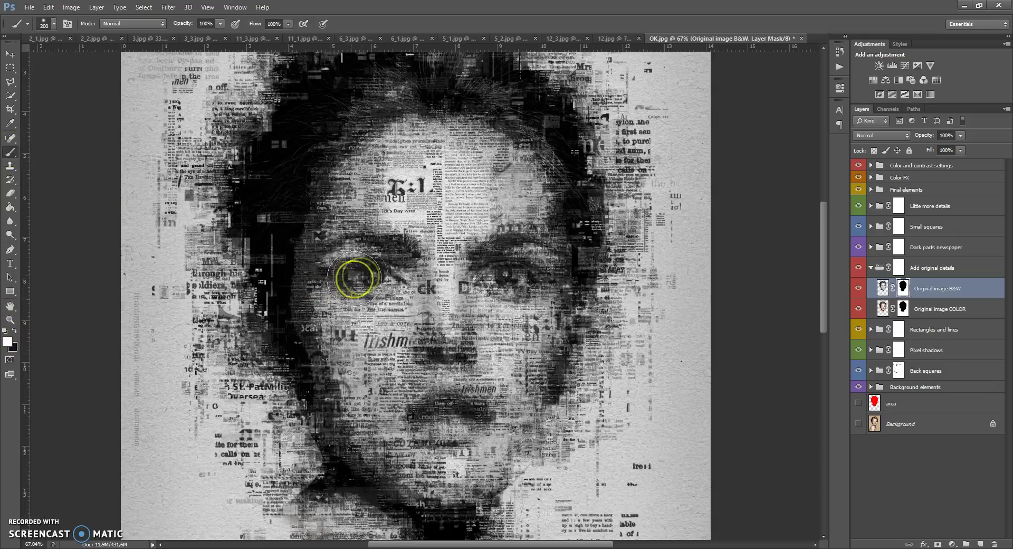
mouse_move(373, 274)
left_mouse_down()
mouse_move(343, 268)
mouse_move(401, 281)
left_mouse_up()
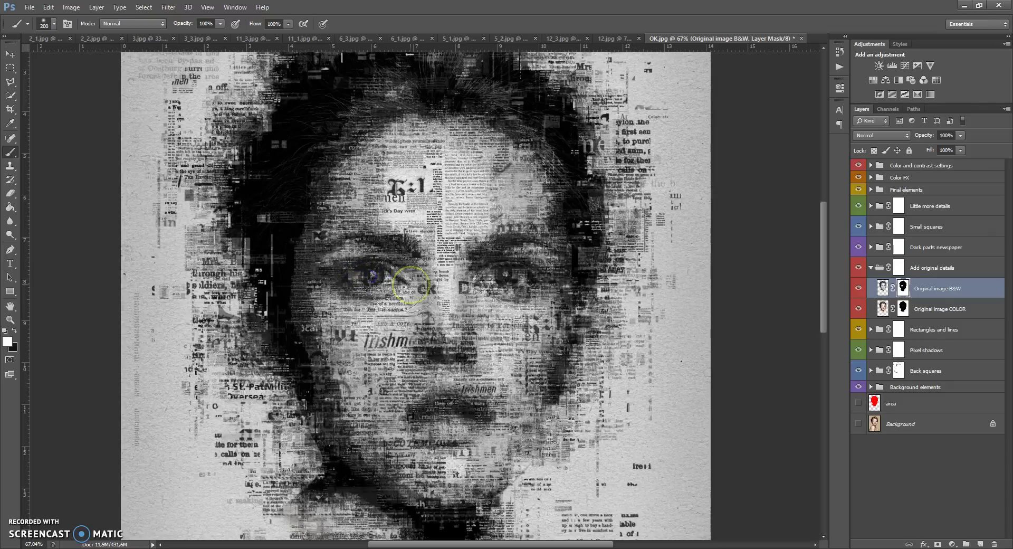
mouse_move(472, 272)
left_mouse_down()
mouse_move(498, 272)
mouse_move(530, 286)
mouse_move(483, 284)
mouse_move(517, 294)
mouse_move(469, 303)
mouse_move(438, 339)
mouse_move(436, 358)
mouse_move(487, 356)
mouse_move(420, 362)
mouse_move(467, 408)
mouse_move(438, 409)
mouse_move(432, 436)
mouse_move(472, 427)
mouse_move(405, 404)
mouse_move(413, 428)
mouse_move(394, 424)
mouse_move(508, 426)
mouse_move(411, 432)
left_mouse_up()
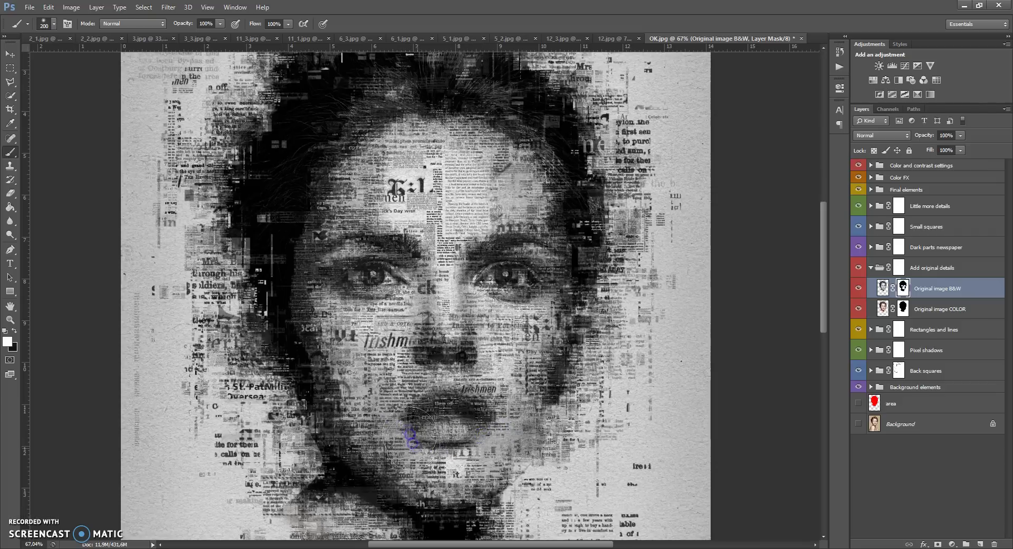
mouse_move(392, 388)
left_mouse_down()
mouse_move(340, 275)
mouse_move(524, 283)
mouse_move(448, 344)
mouse_move(375, 265)
mouse_move(445, 370)
mouse_move(444, 413)
mouse_move(470, 323)
mouse_move(502, 285)
mouse_move(743, 278)
left_mouse_up()
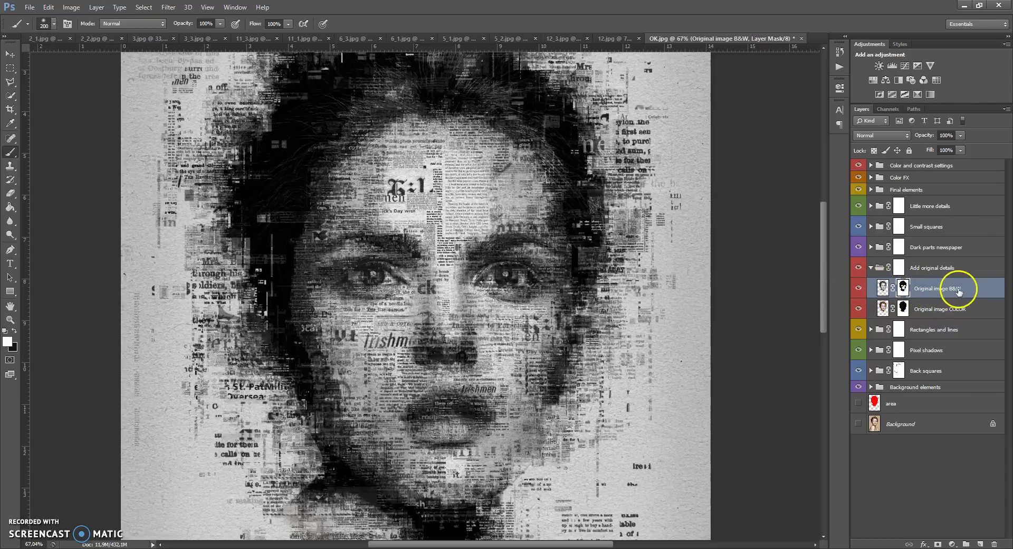
Step: Hide the B&W layer and paint the Original image COLOR mask over the eyes, nose and lips
left_click(858, 288)
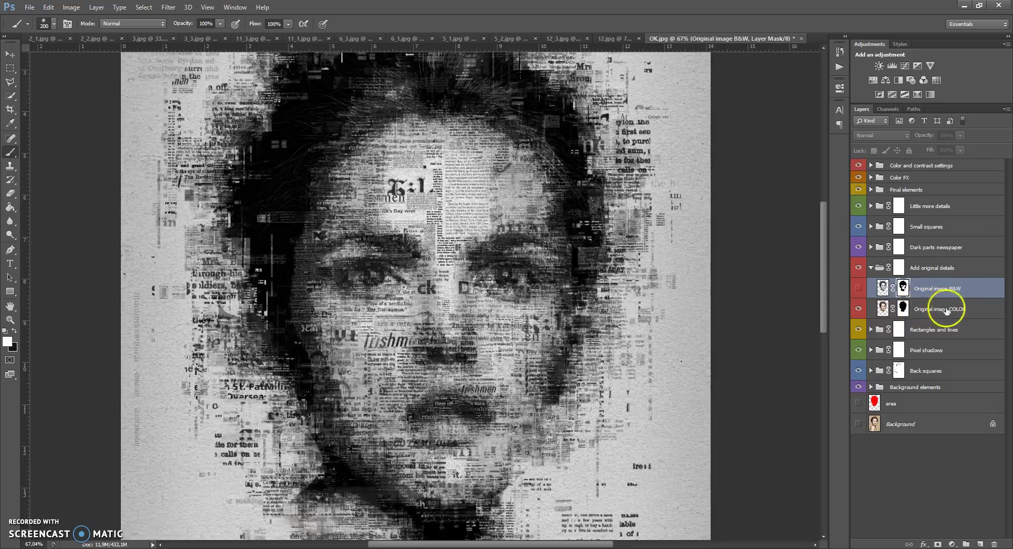
left_click(887, 308)
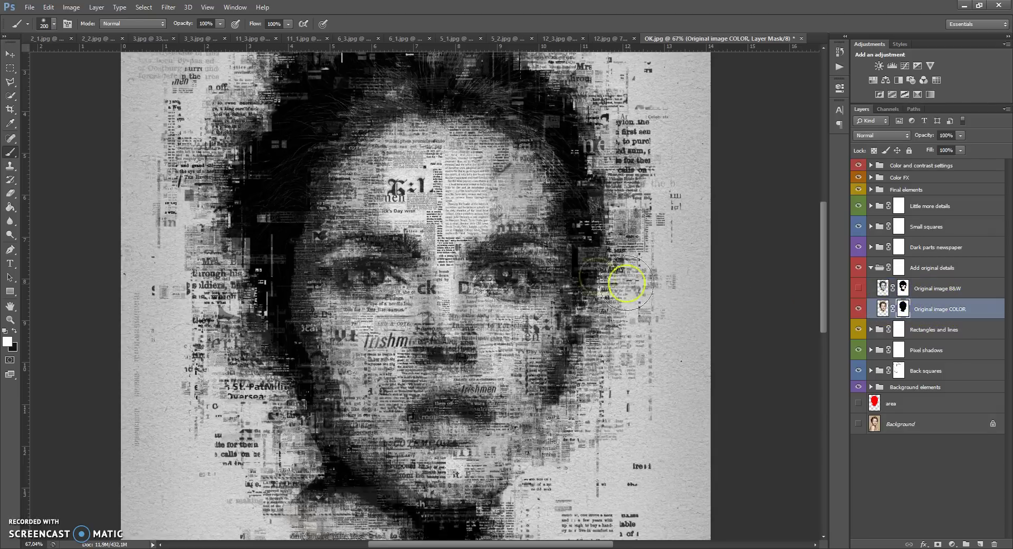
mouse_move(486, 282)
left_mouse_down()
mouse_move(356, 300)
mouse_move(382, 335)
mouse_move(413, 332)
mouse_move(409, 390)
mouse_move(426, 414)
mouse_move(418, 443)
mouse_move(411, 427)
mouse_move(338, 406)
mouse_move(288, 231)
mouse_move(295, 185)
mouse_move(316, 152)
mouse_move(357, 129)
mouse_move(428, 118)
mouse_move(529, 143)
mouse_move(558, 247)
mouse_move(554, 342)
mouse_move(530, 376)
mouse_move(529, 438)
mouse_move(509, 464)
left_mouse_up()
Step: Paint colour into the chin, jaw and cheek, then hide both original image layers
scroll(453, 439, "down", 3)
mouse_move(453, 439)
left_mouse_down()
mouse_move(485, 417)
mouse_move(369, 425)
mouse_move(380, 476)
mouse_move(419, 476)
mouse_move(439, 498)
mouse_move(383, 439)
mouse_move(367, 350)
mouse_move(330, 259)
mouse_move(346, 275)
mouse_move(337, 252)
mouse_move(432, 203)
left_mouse_up()
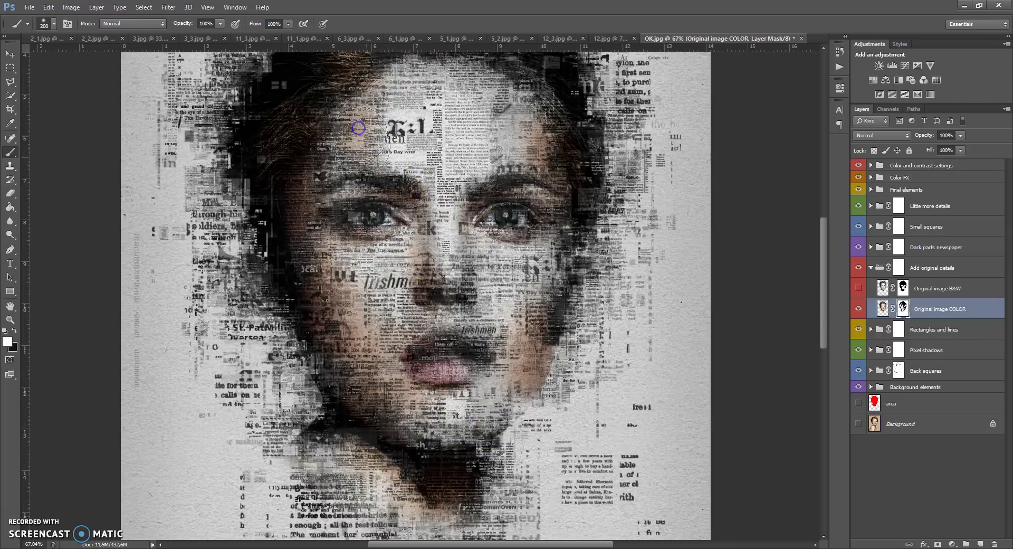
scroll(440, 184, "down", 4)
scroll(451, 185, "up", 2)
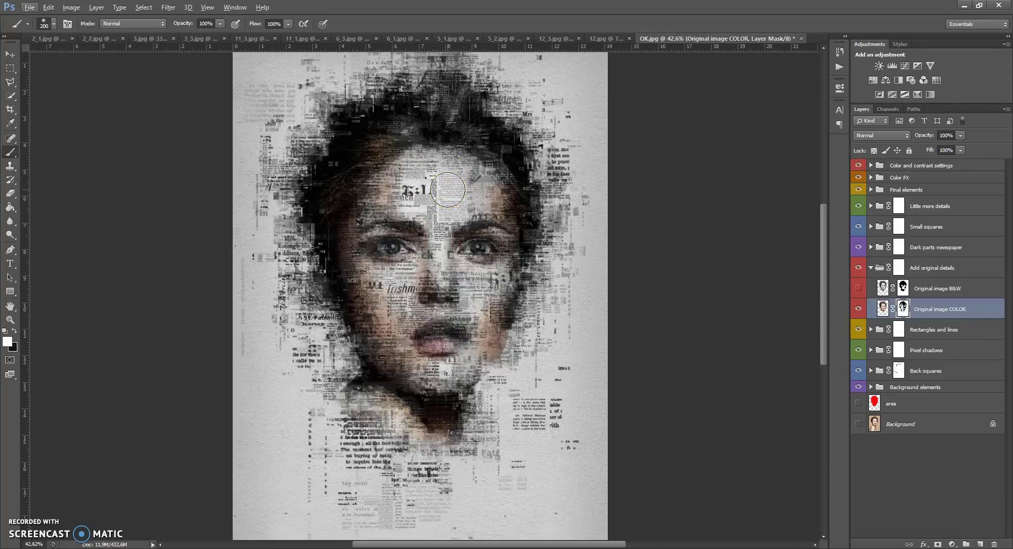
scroll(446, 195, "up", 2)
scroll(443, 199, "up", 2)
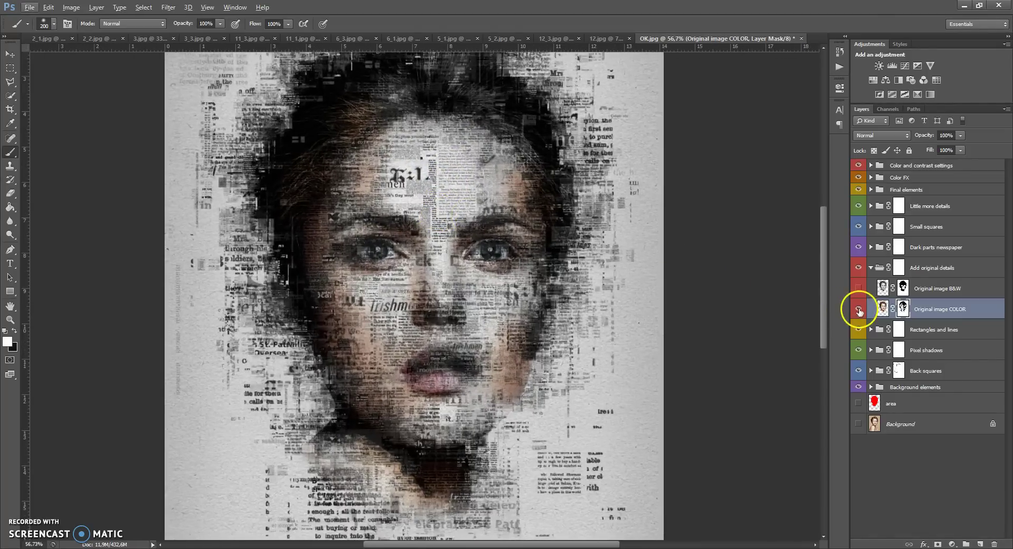
left_click(859, 310)
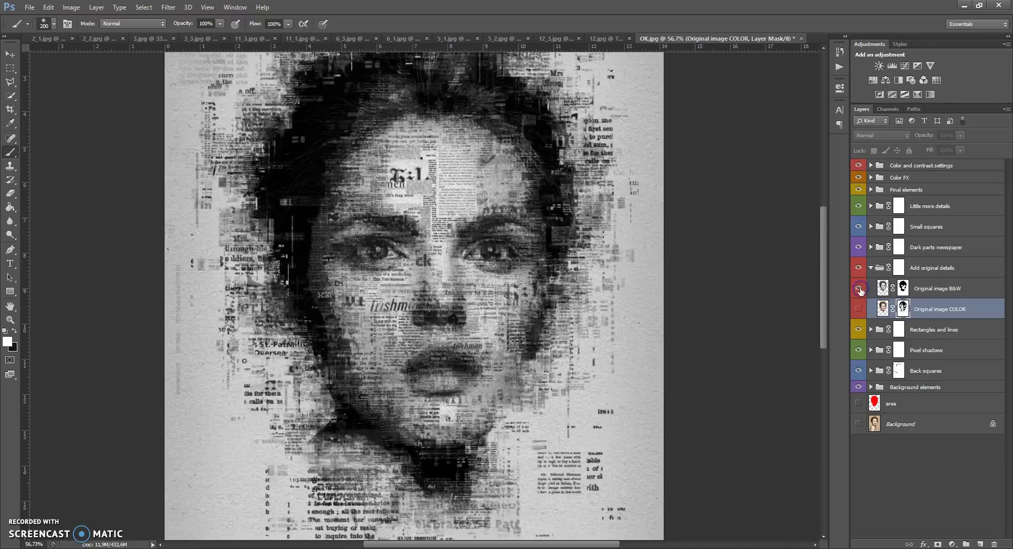
left_click(859, 288)
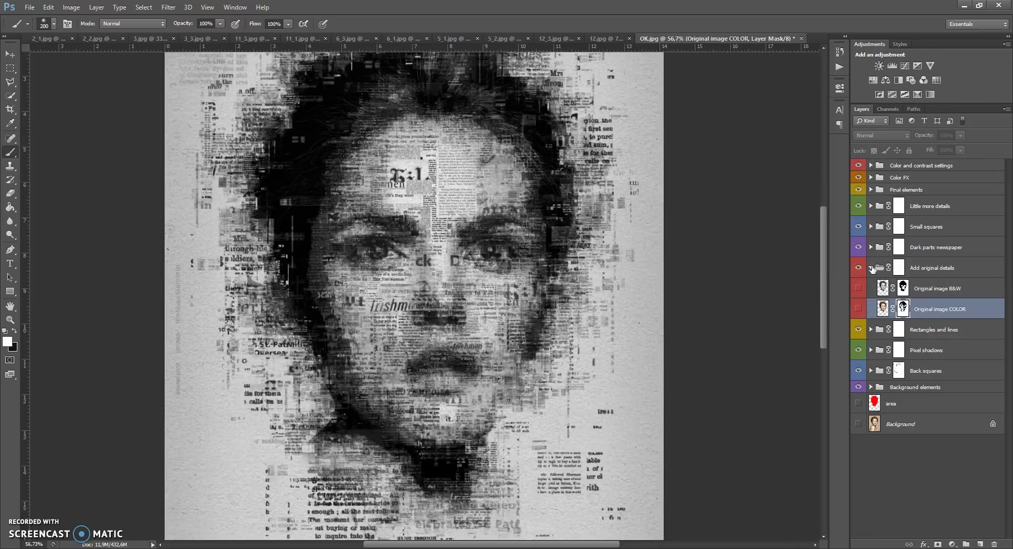
Step: Collapse Add original details, expand Dark parts newspaper, and toggle its visibility to compare
left_click(872, 268)
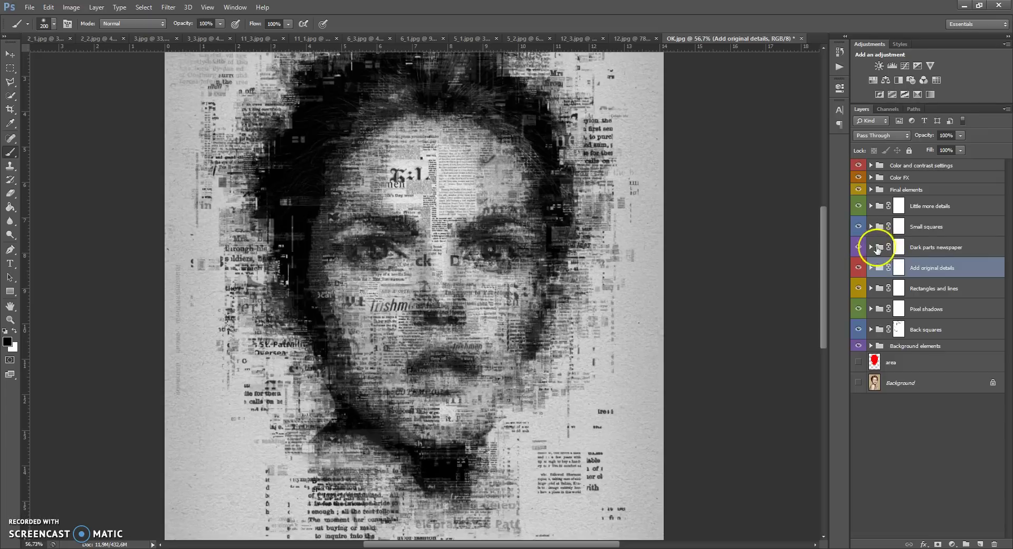
left_click(871, 247)
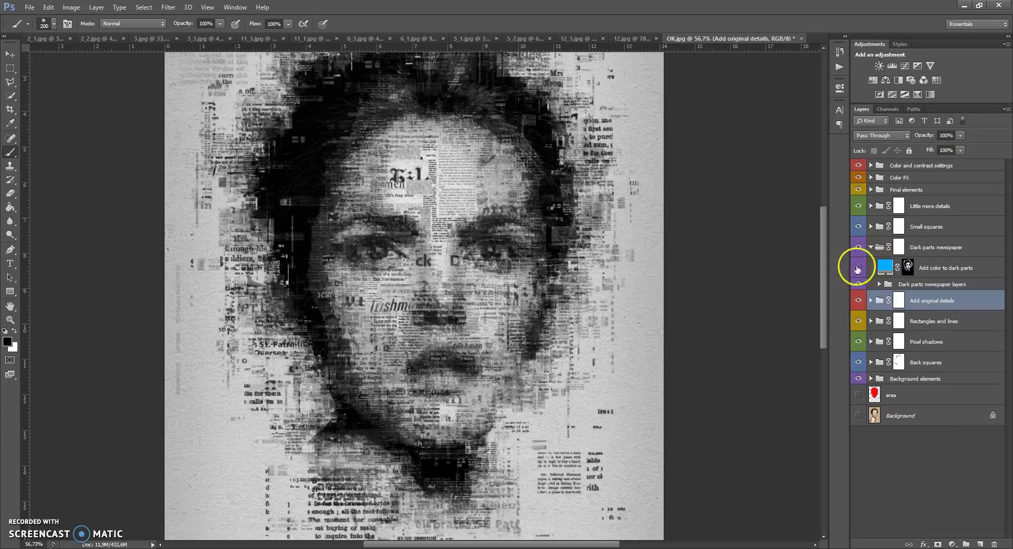
left_click(859, 247)
left_click(859, 247)
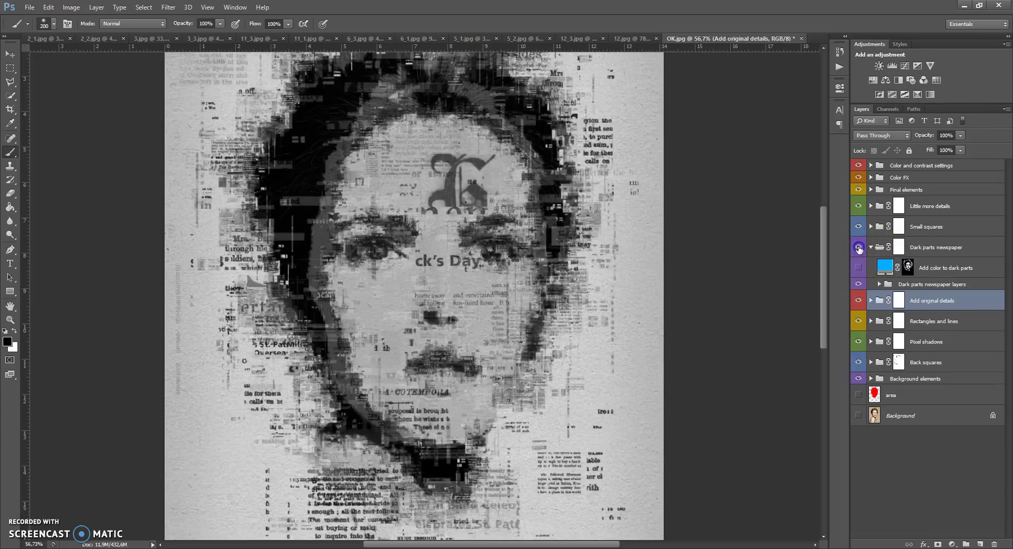
left_click(859, 247)
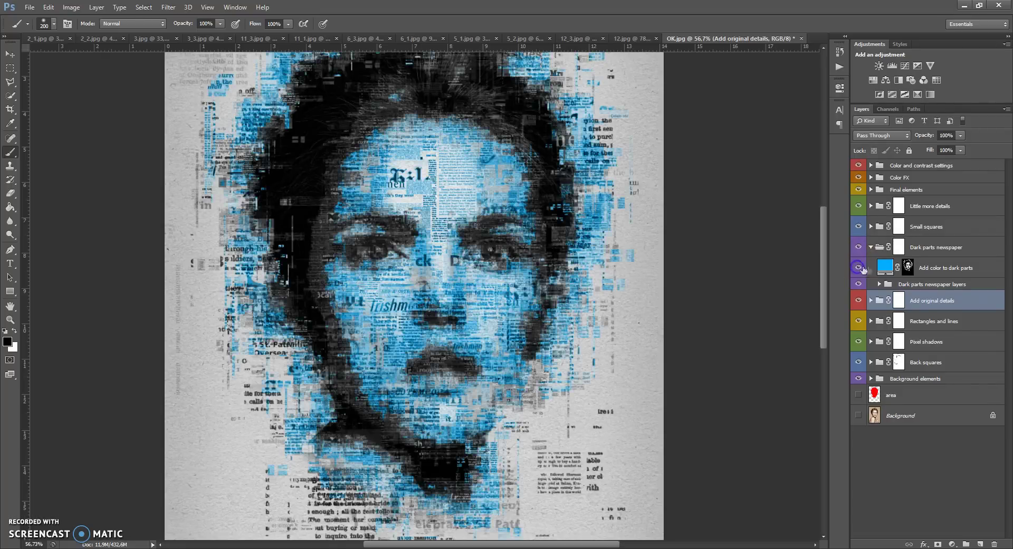
Step: Preview magenta on the dark-parts tint, cancel it, and hide the Add color to dark parts layer
double_click(887, 267)
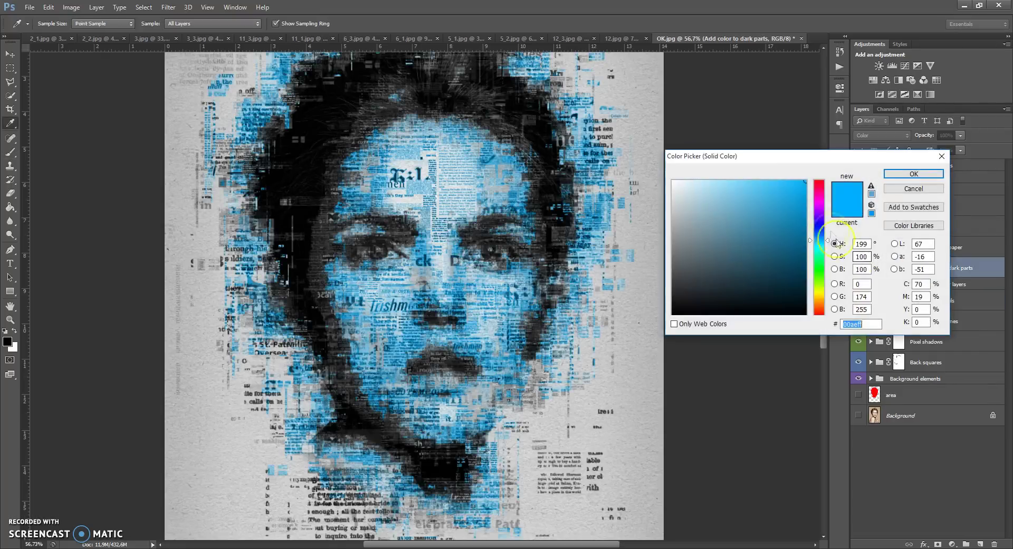
left_click_drag(819, 243, 818, 190)
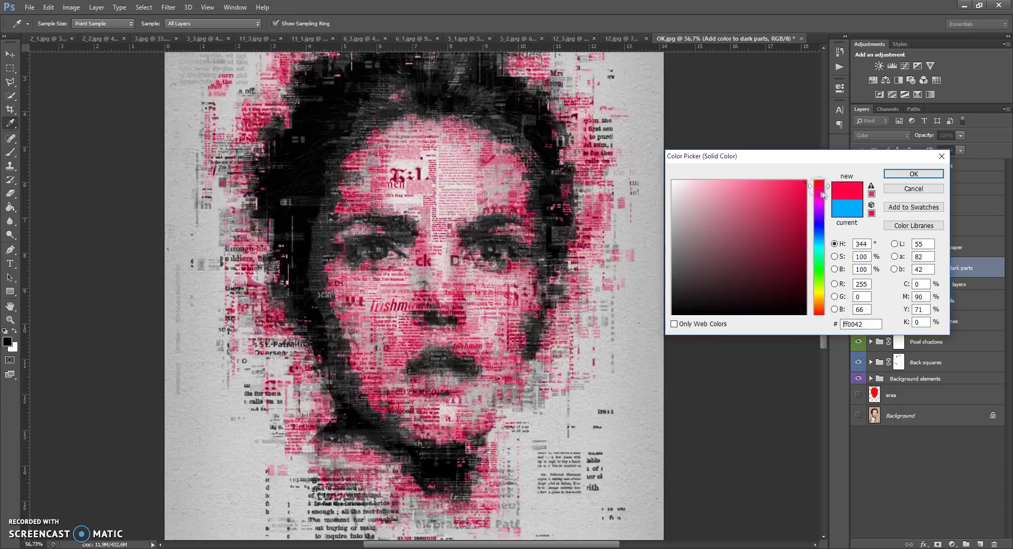
left_click(897, 189)
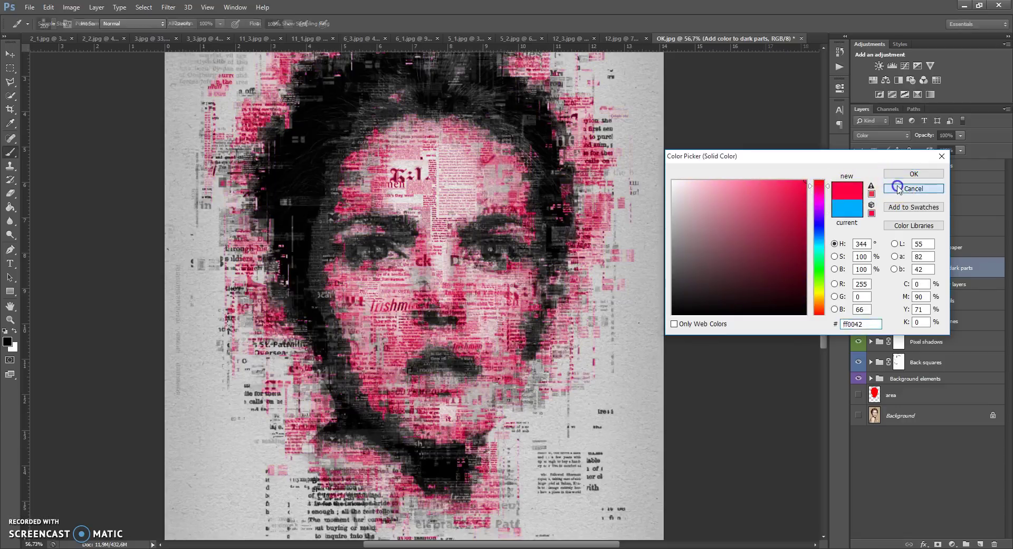
left_click(859, 267)
left_click(871, 247)
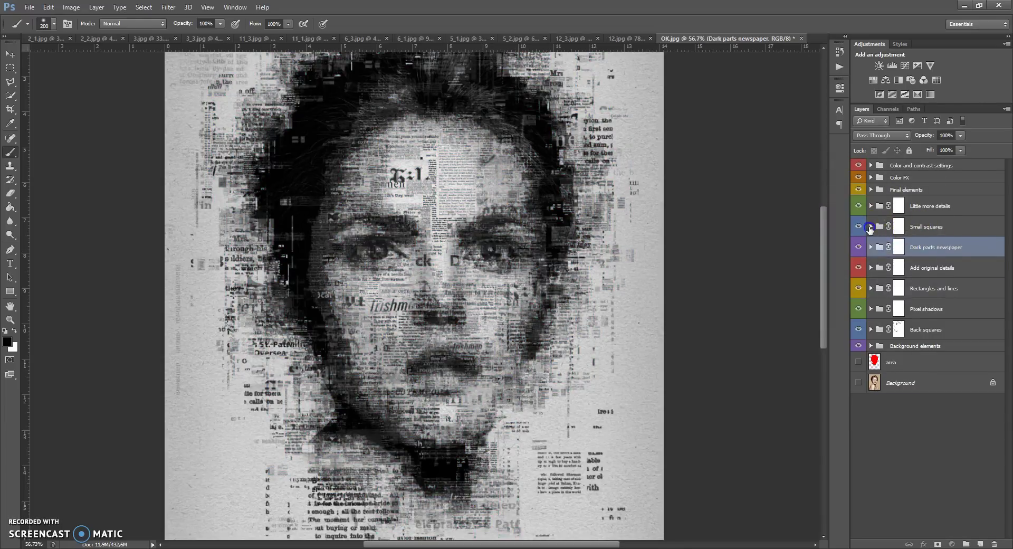
left_click(872, 226)
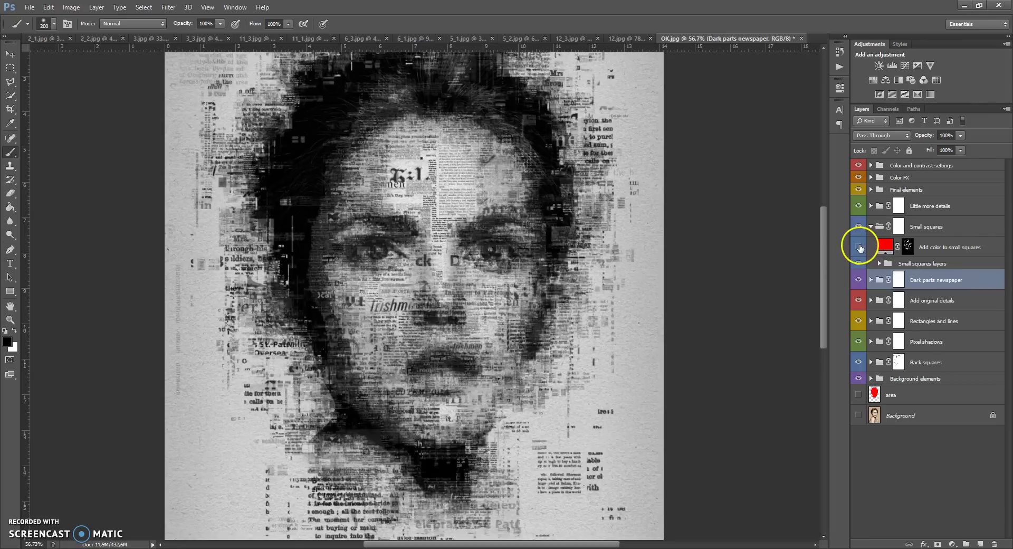
left_click_drag(860, 247, 885, 247)
double_click(885, 247)
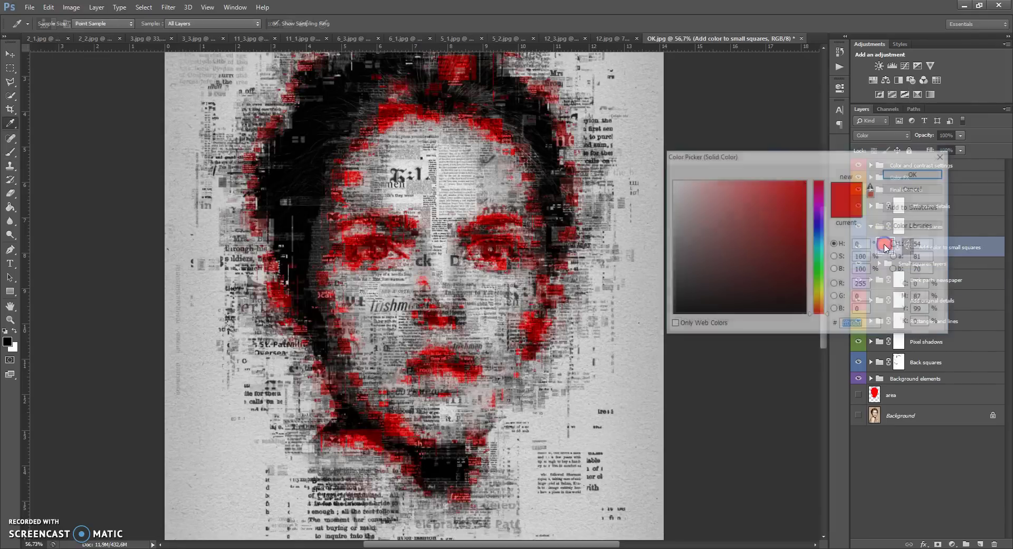
left_click(818, 191)
left_click_drag(819, 211, 819, 310)
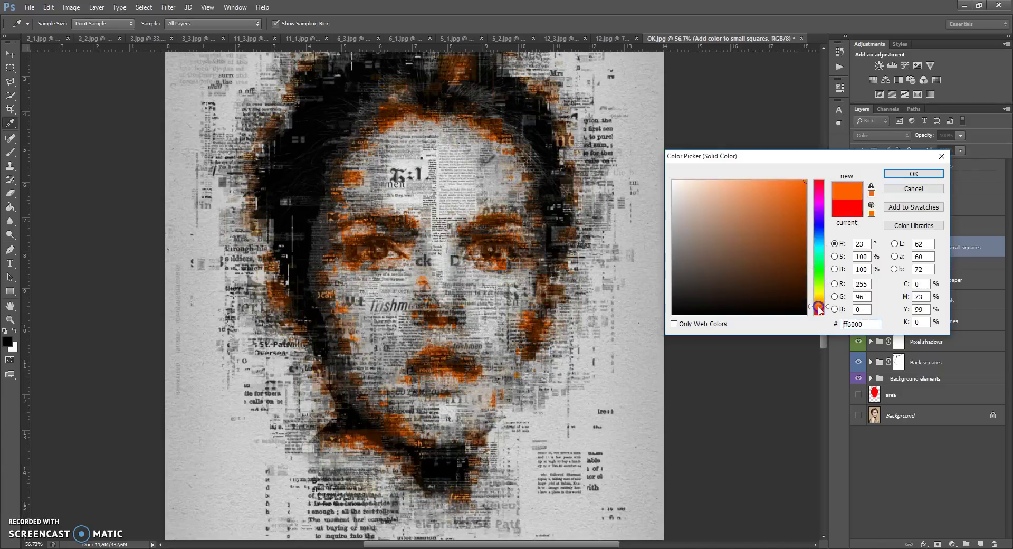
left_click(892, 189)
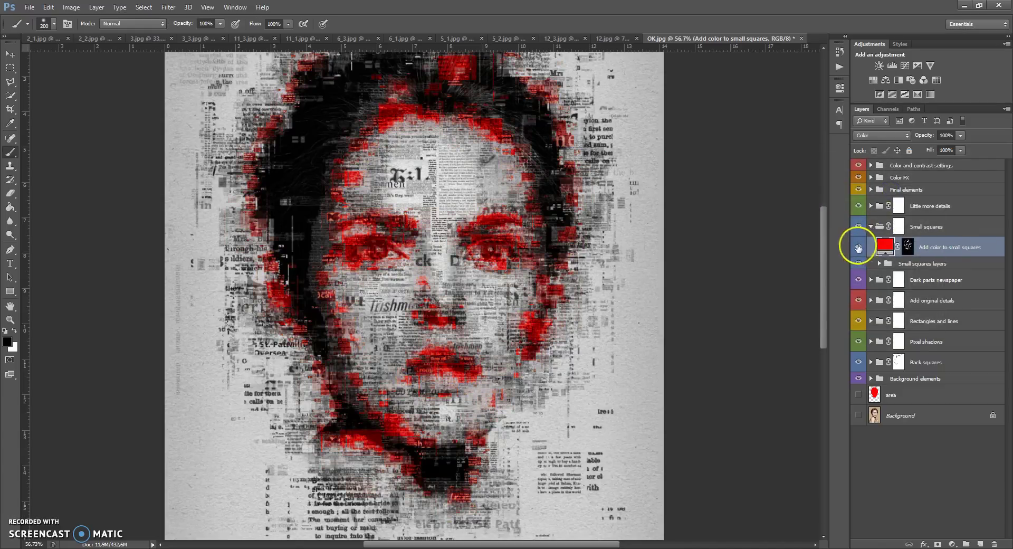
left_click(858, 246)
left_click(871, 227)
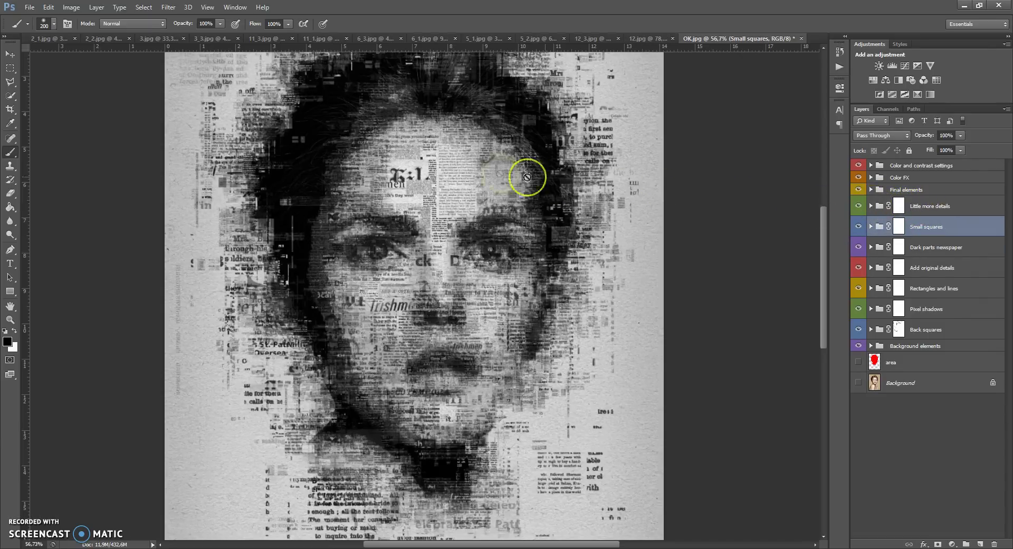
scroll(437, 146, "up", 1)
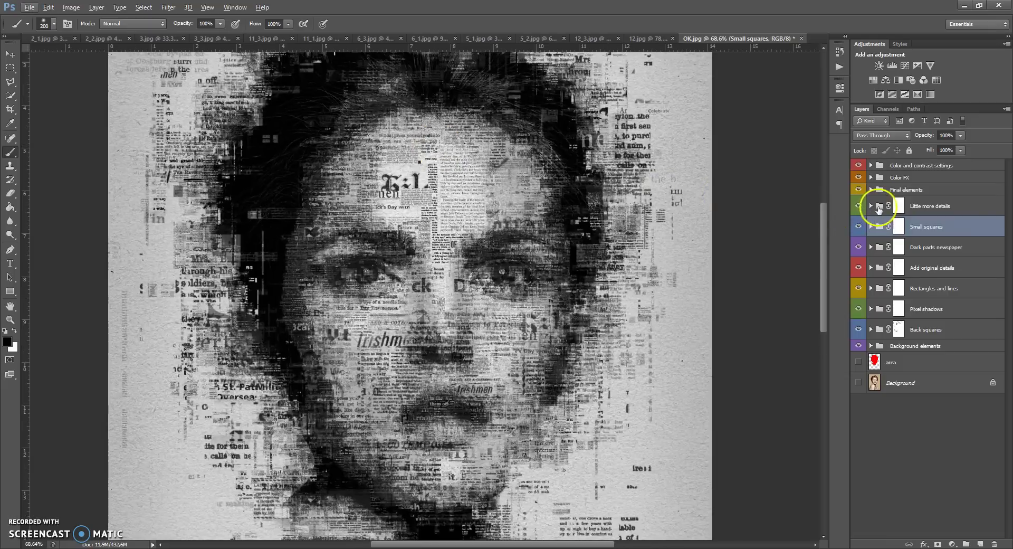
left_click(871, 206)
left_click(859, 207)
left_click(858, 207)
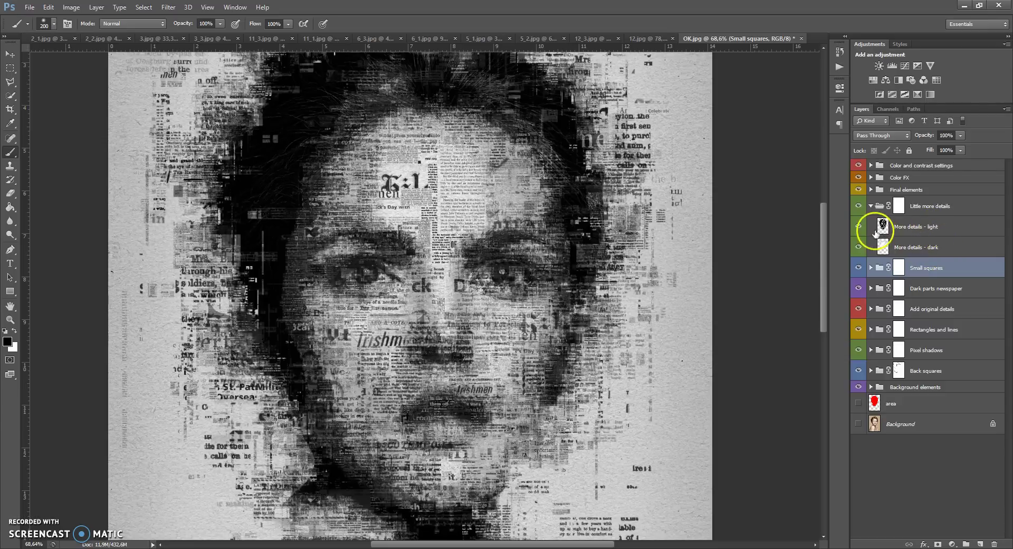
left_click(858, 208)
left_click(858, 207)
left_click(859, 207)
left_click(858, 208)
left_click(871, 206)
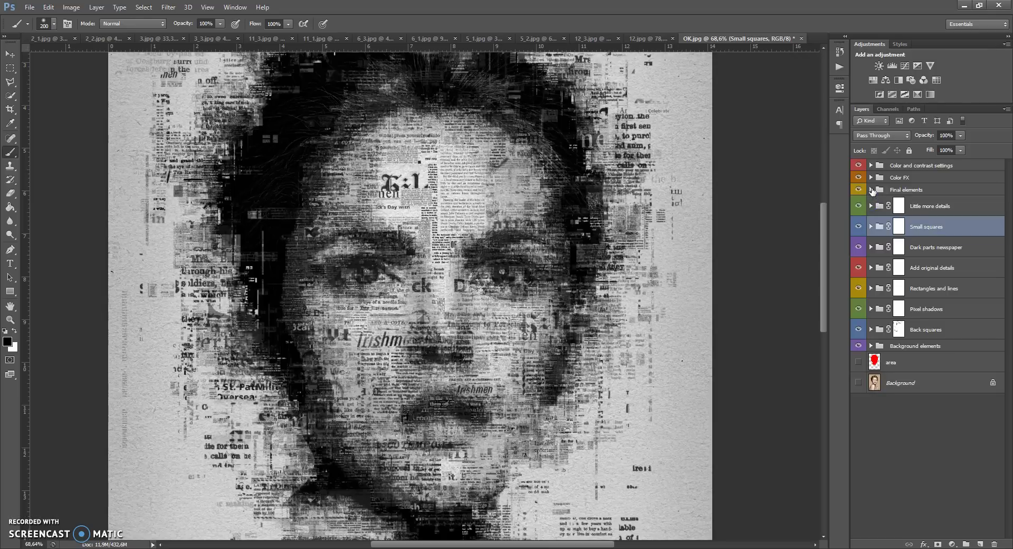
Step: In Final elements, toggle the Paper Texture and Shadow frame layers off and on to compare
left_click(871, 190)
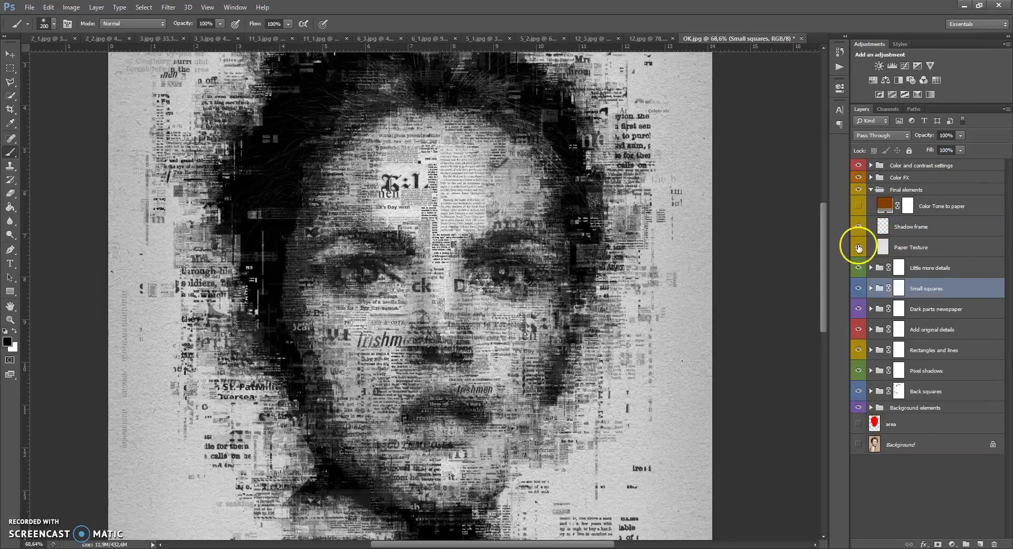
left_click(858, 247)
left_click(859, 247)
left_click(858, 247)
left_click(859, 247)
left_click(859, 227)
left_click(858, 227)
scroll(558, 209, "down", 2)
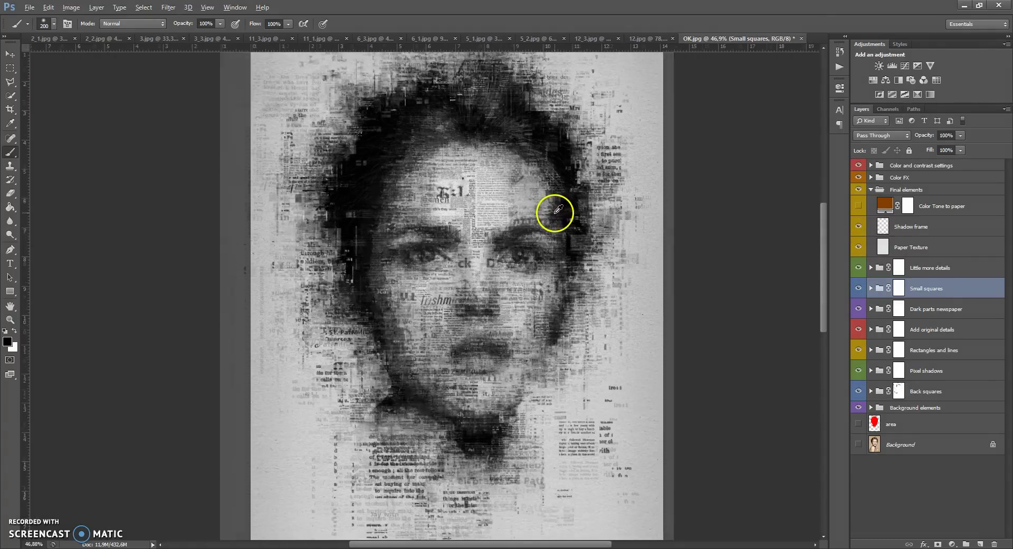
scroll(558, 210, "down", 1)
left_click(857, 227)
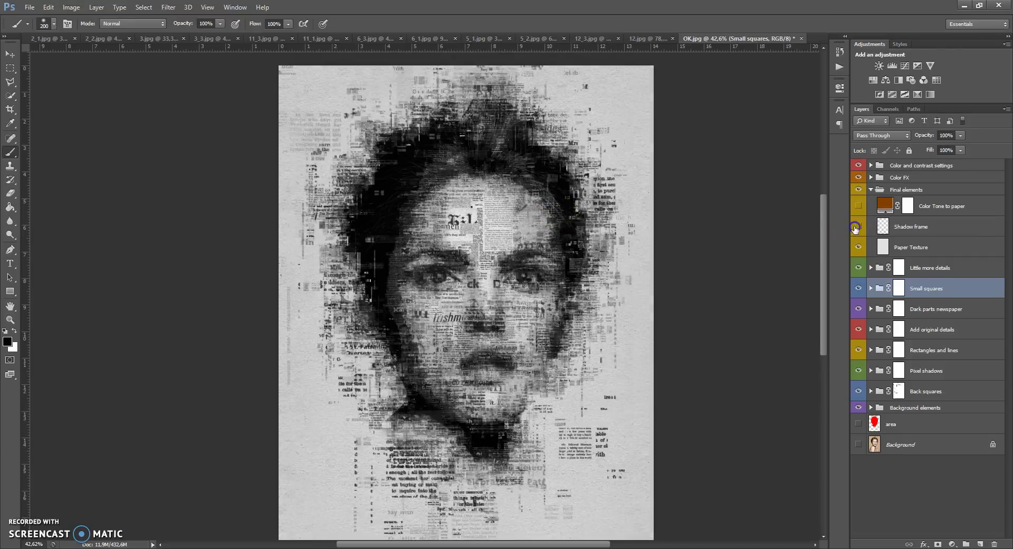
left_click(857, 227)
left_click(856, 227)
left_click(857, 227)
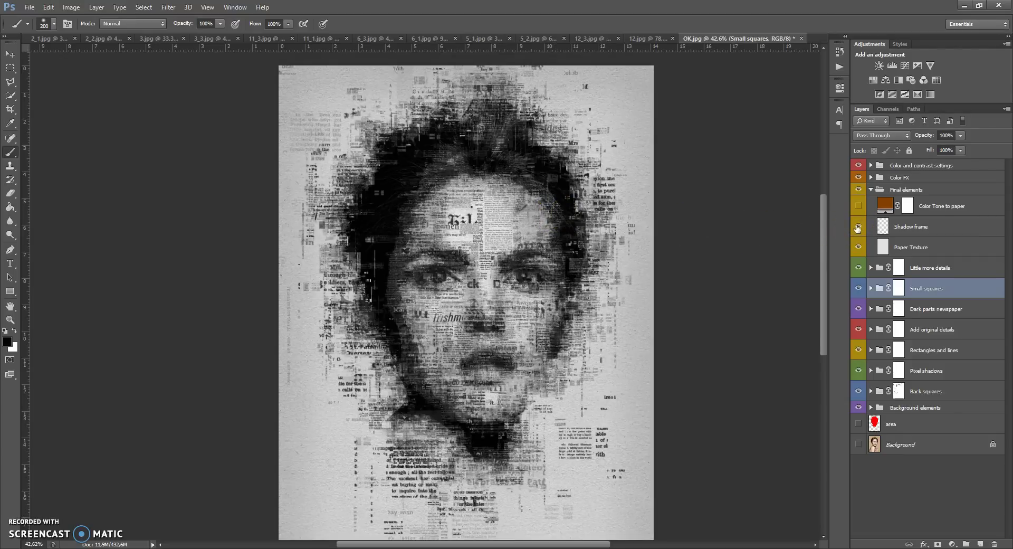
scroll(516, 211, "up", 2)
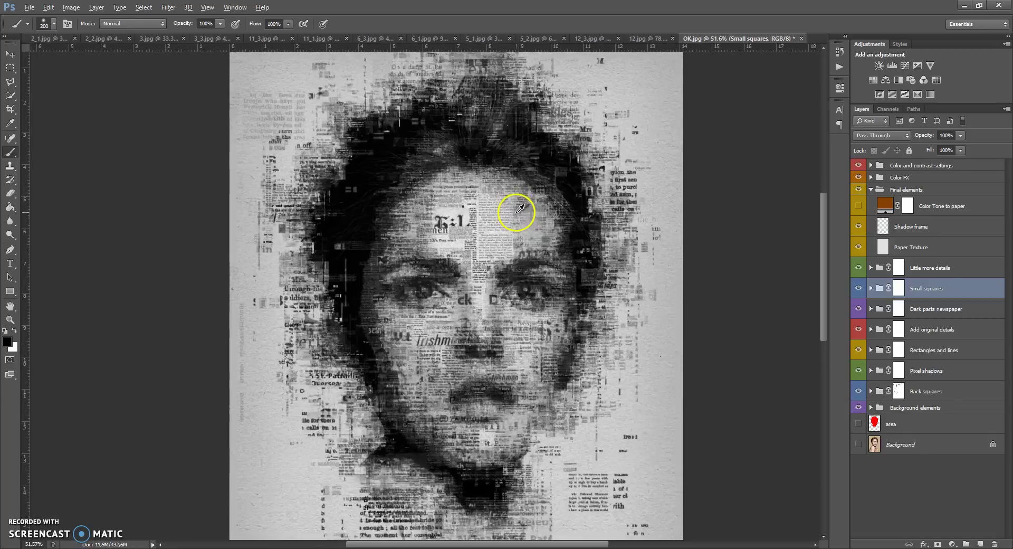
Step: Turn on Color Tone to paper, trial magenta and green hues, then cancel to keep brown
left_click(859, 206)
double_click(889, 206)
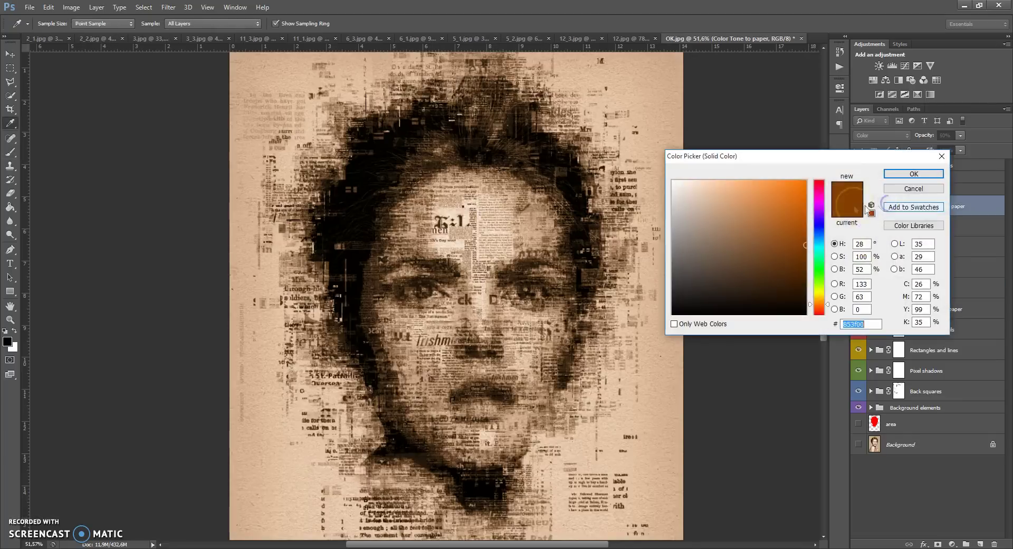
left_click(818, 196)
left_click_drag(819, 214, 821, 315)
left_click(896, 189)
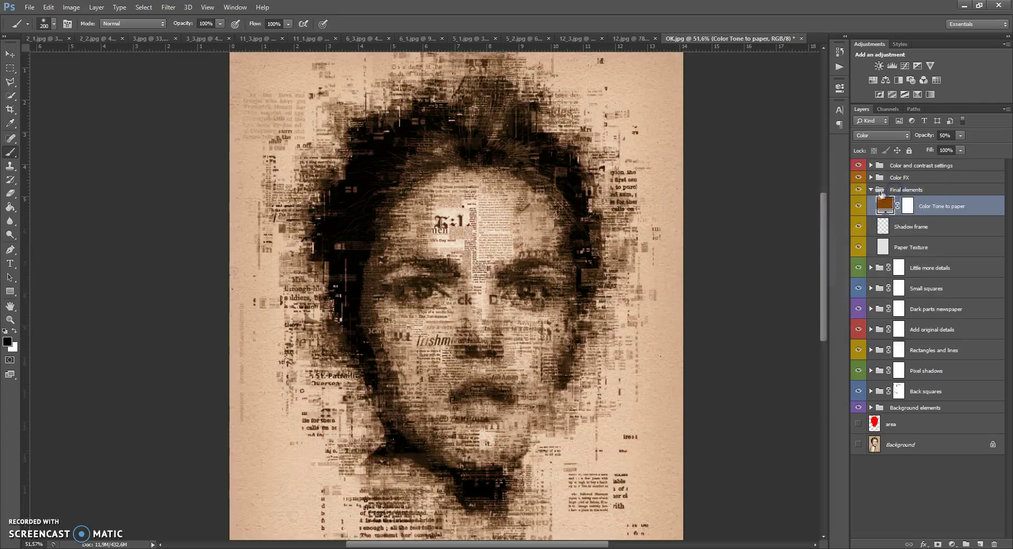
Step: Expand the Color FX group and switch off the brown Color Tone to paper layer
left_click(871, 190)
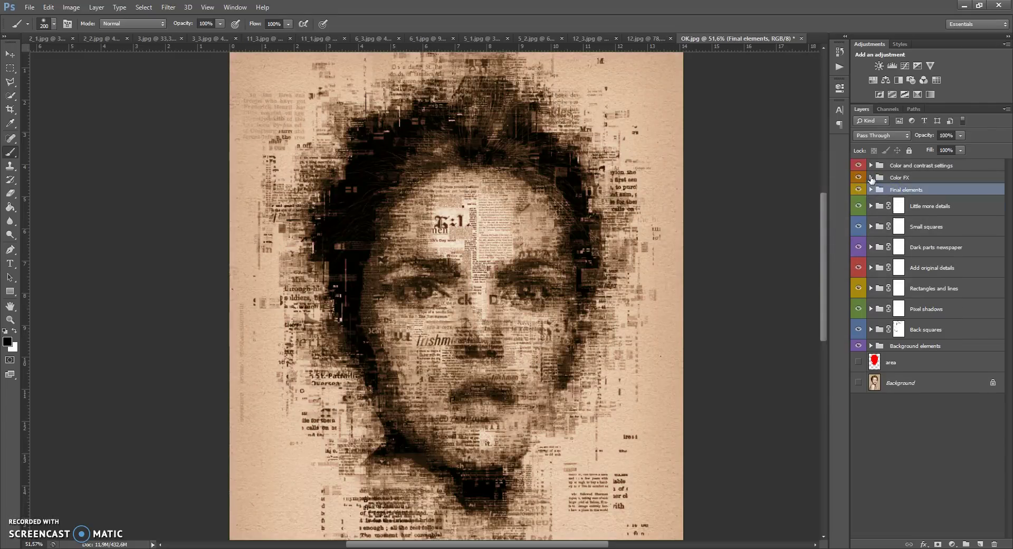
left_click(872, 178)
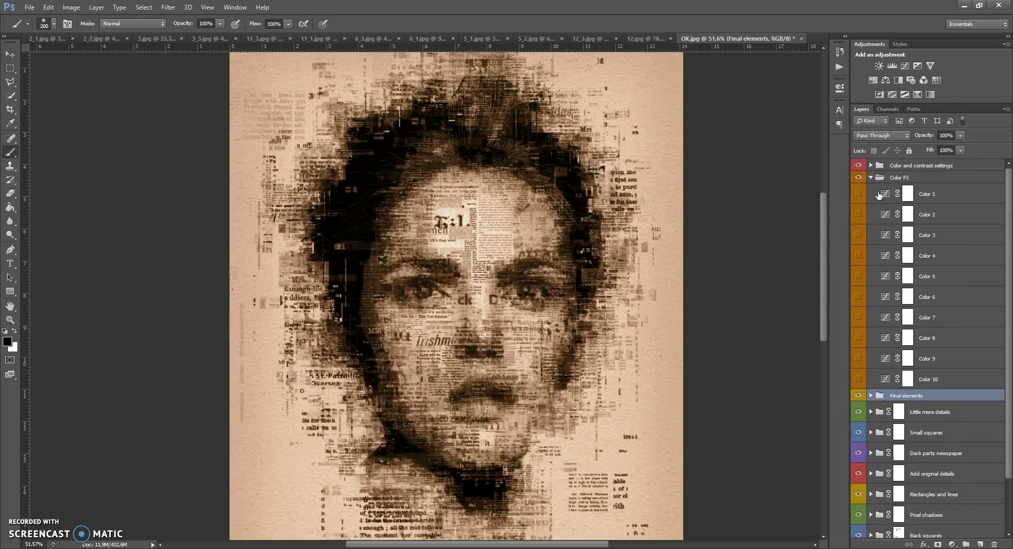
left_click(858, 195)
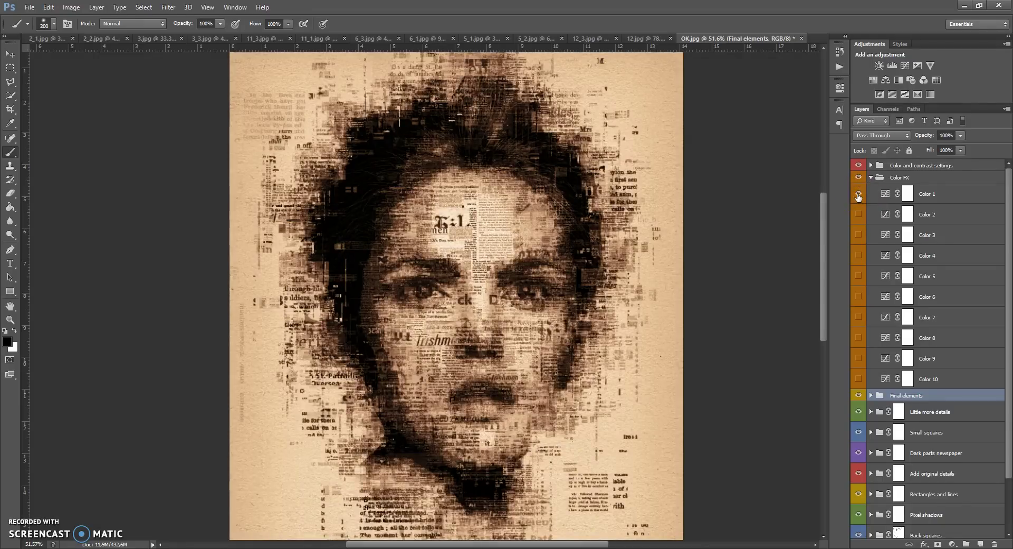
left_click(859, 194)
left_click(871, 396)
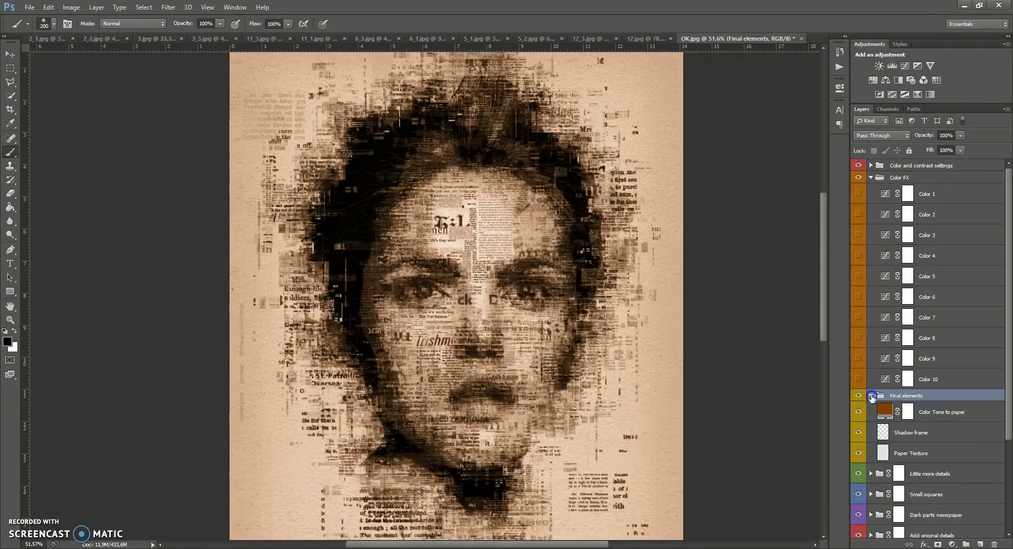
left_click(872, 397)
Step: Preview the Color 1 to Color 4 tint variants one at a time, hiding each afterwards
left_click(858, 194)
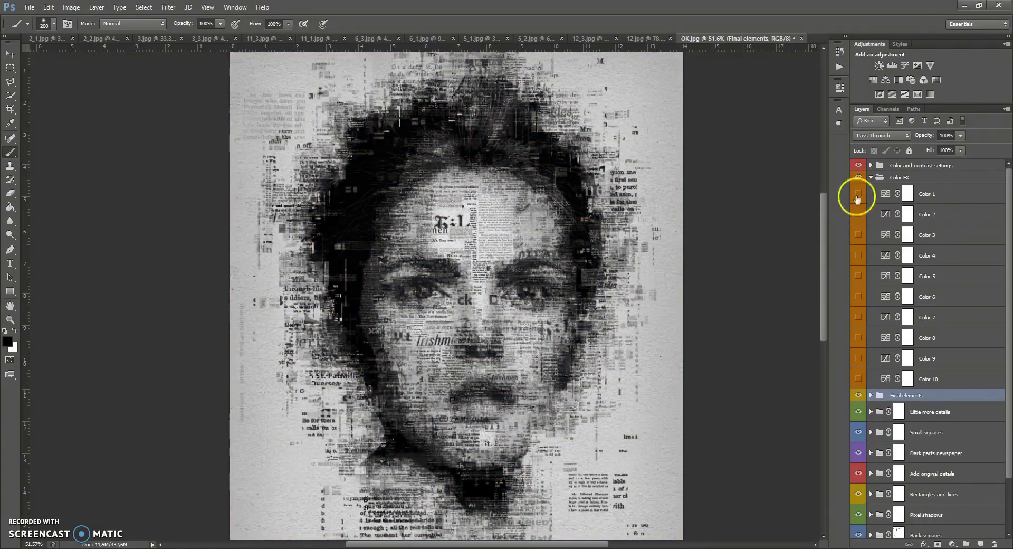
left_click(859, 194)
left_click(859, 214)
left_click(858, 214)
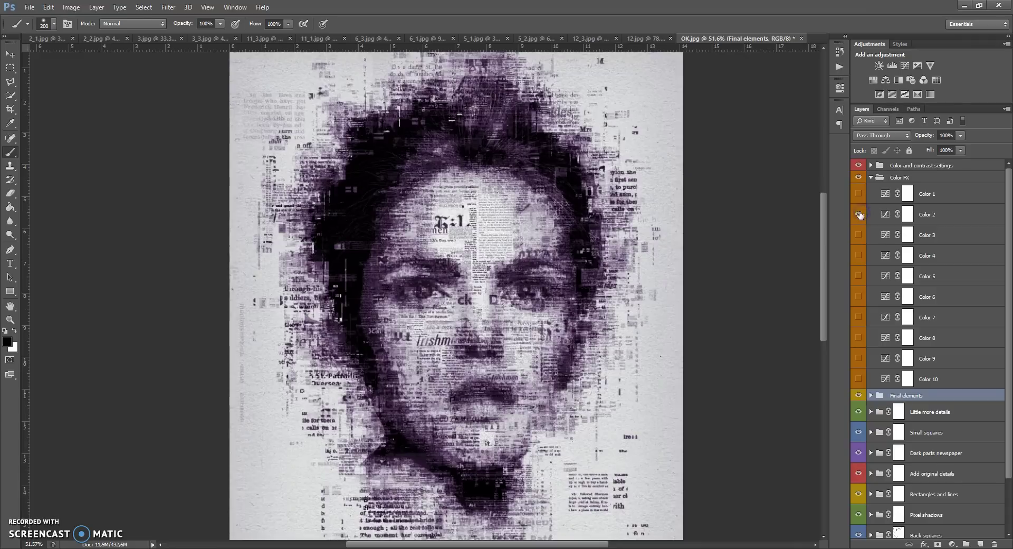
left_click(859, 234)
left_click(858, 235)
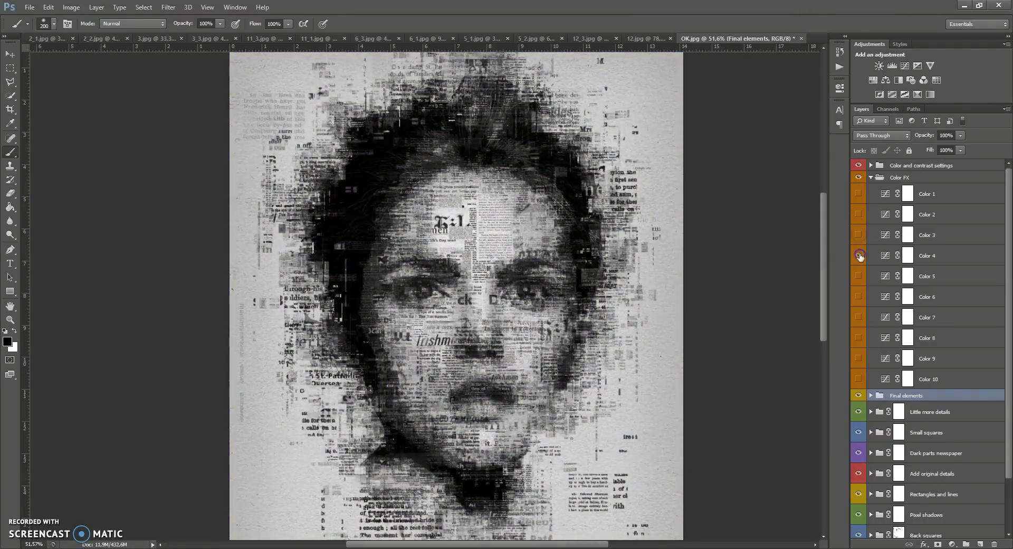
left_click(858, 255)
left_click(859, 255)
Step: Preview the Color 5 through Color 10 variants, leave them all hidden, and collapse Color FX
left_click(859, 275)
left_click(859, 297)
left_click(859, 298)
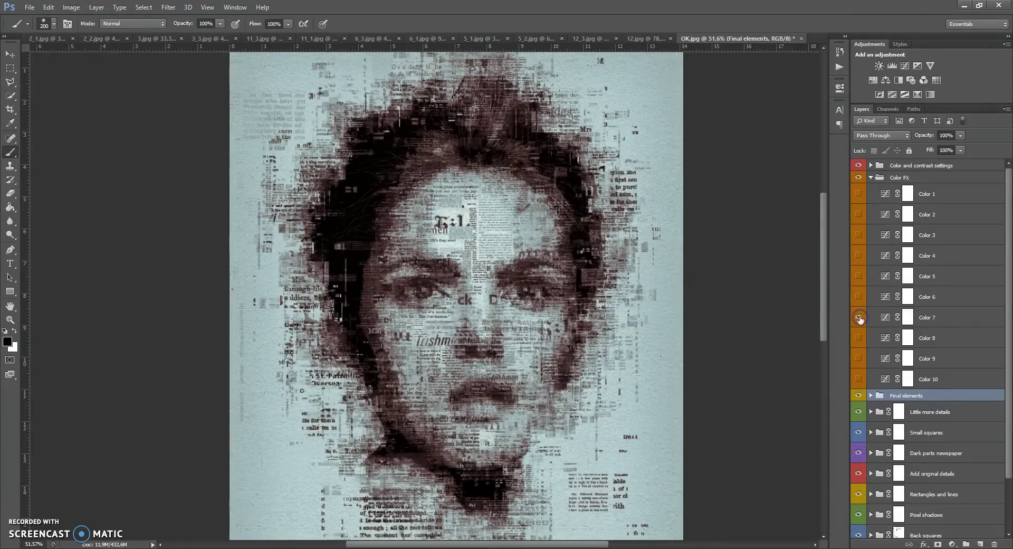
left_click(859, 317)
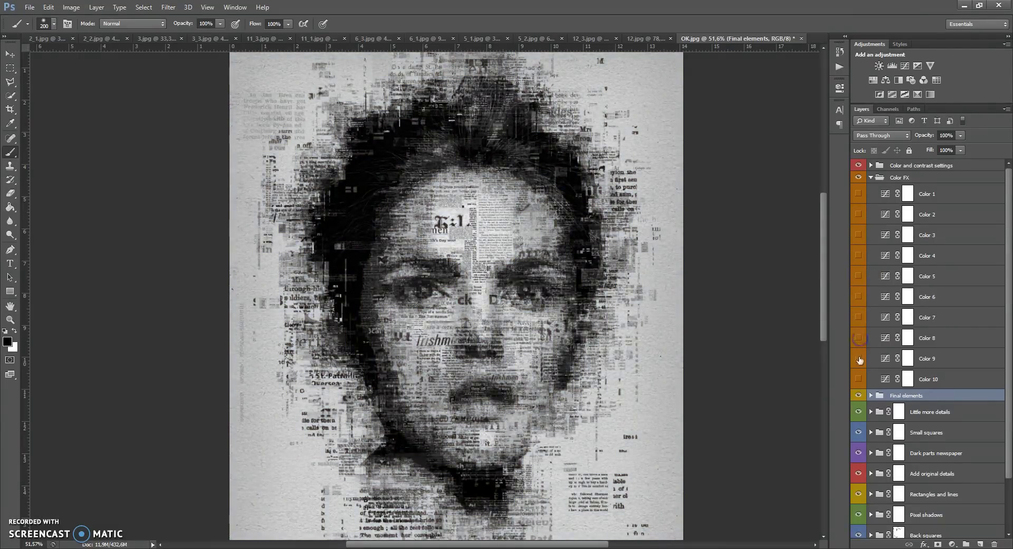
left_click(858, 358)
left_click(859, 358)
left_click(859, 379)
left_click(871, 178)
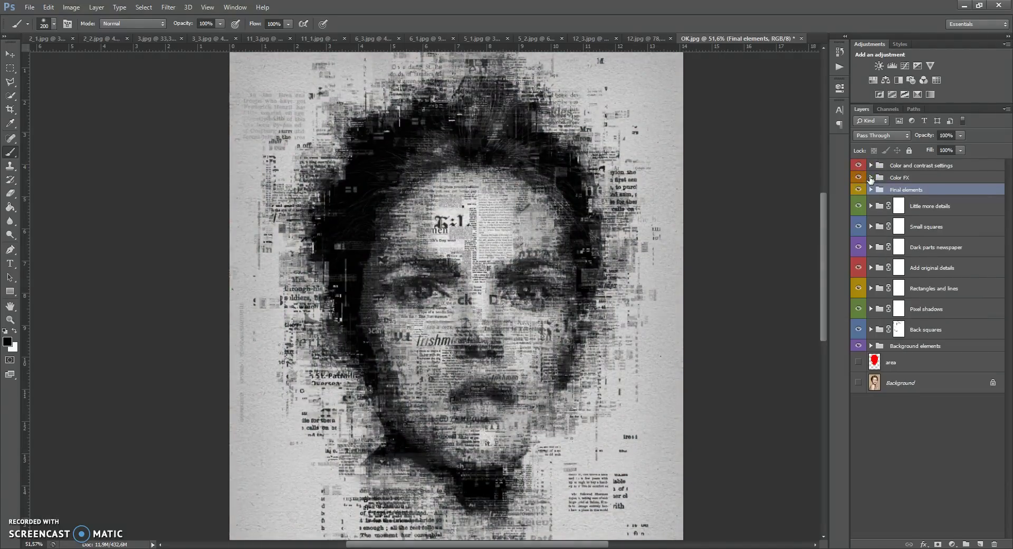
Step: Show the Add original color layer, select its mask, and set black as the foreground colour
left_click(871, 165)
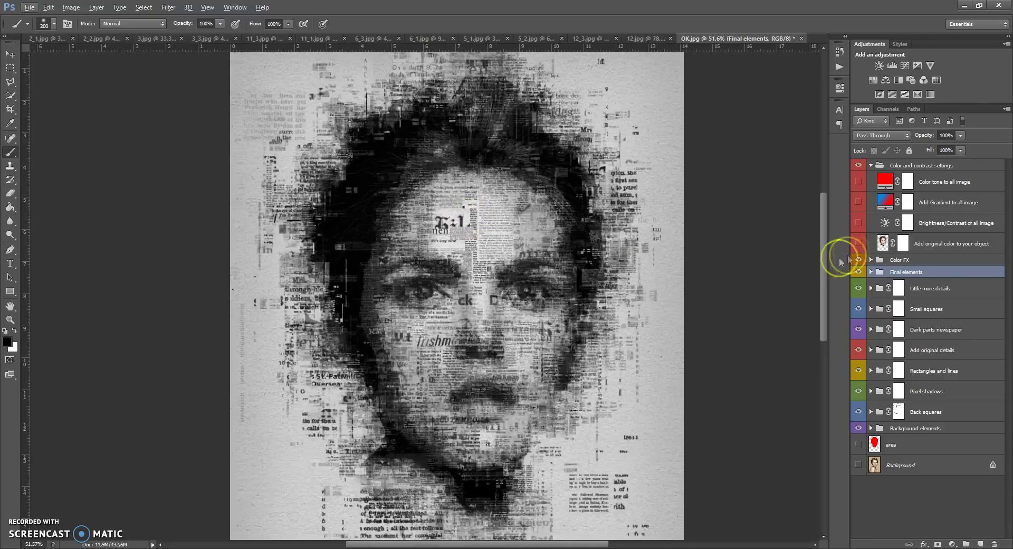
left_click(858, 244)
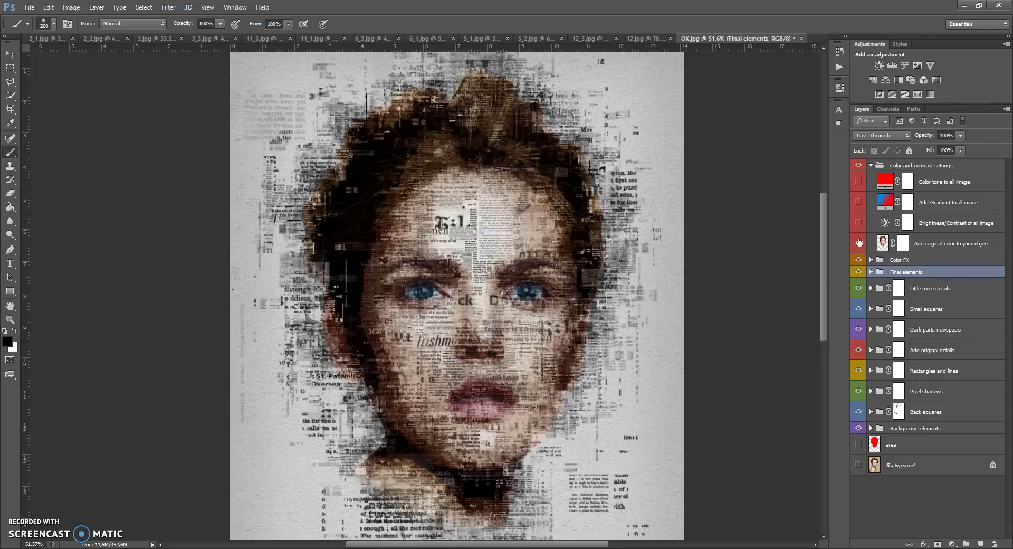
left_click(904, 241)
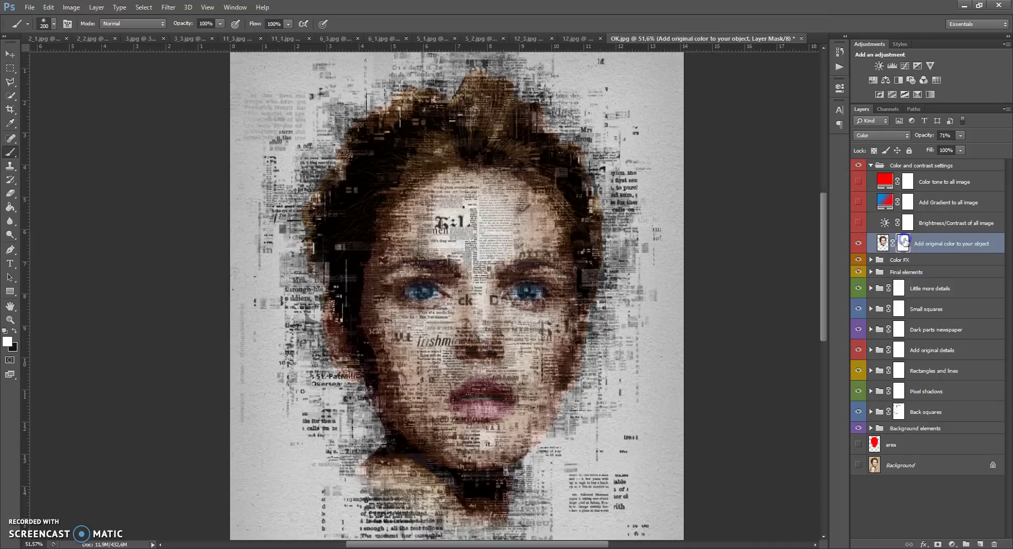
key("x")
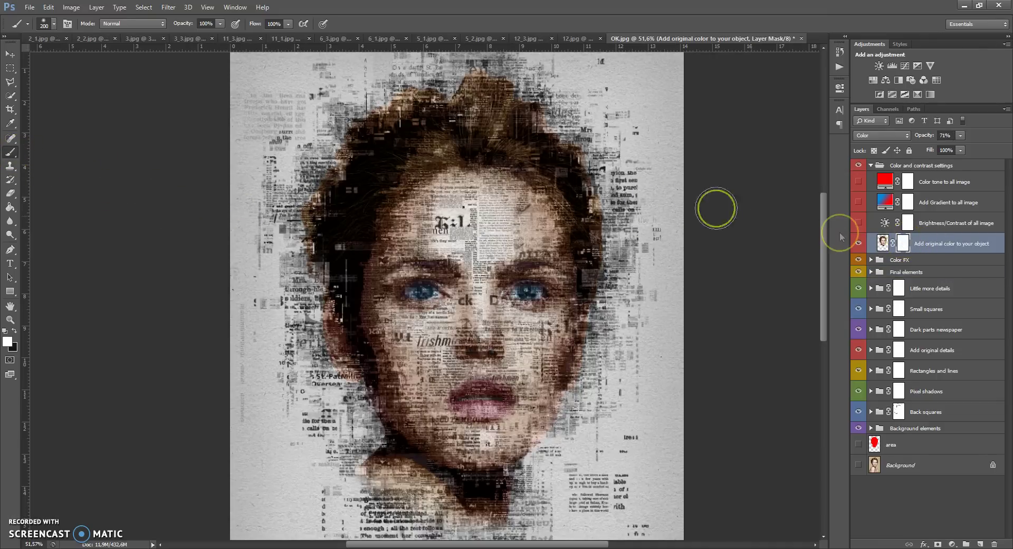
left_click(15, 331)
Step: Paint black on the mask over the left hair, right face edge and remaining hair
left_click_drag(278, 232, 344, 152)
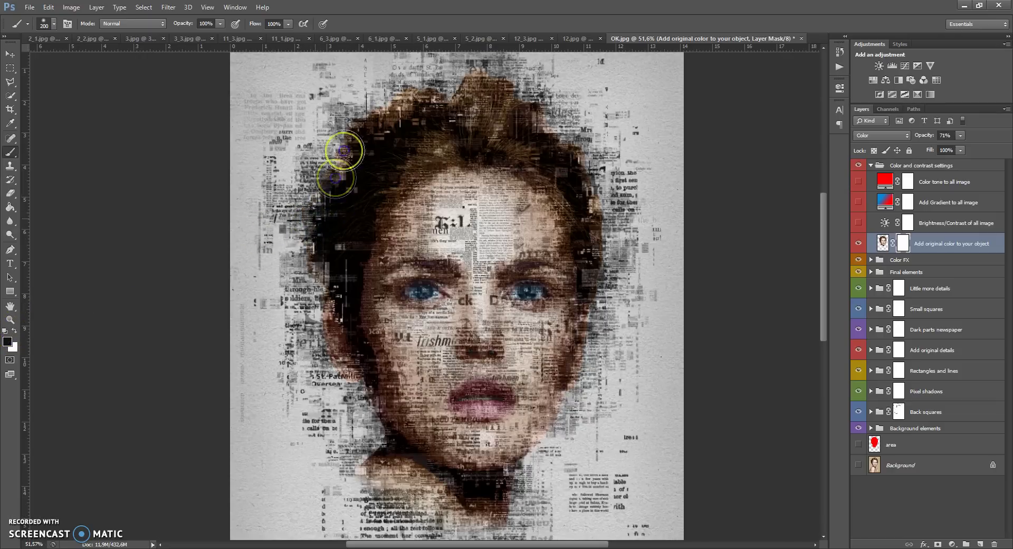
mouse_move(546, 116)
left_mouse_down()
mouse_move(618, 286)
mouse_move(593, 343)
mouse_move(541, 409)
mouse_move(533, 452)
mouse_move(483, 479)
mouse_move(436, 446)
mouse_move(403, 445)
mouse_move(308, 325)
mouse_move(414, 346)
mouse_move(435, 304)
mouse_move(449, 371)
mouse_move(421, 363)
mouse_move(435, 254)
mouse_move(399, 230)
left_mouse_up()
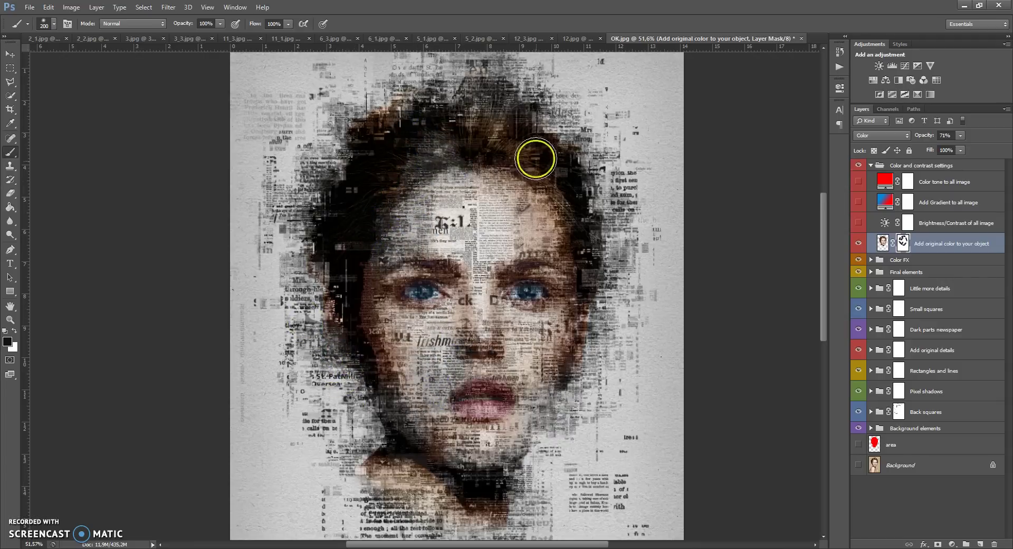
mouse_move(533, 339)
left_mouse_down()
mouse_move(571, 378)
mouse_move(573, 454)
mouse_move(564, 385)
mouse_move(599, 249)
mouse_move(784, 206)
left_mouse_up()
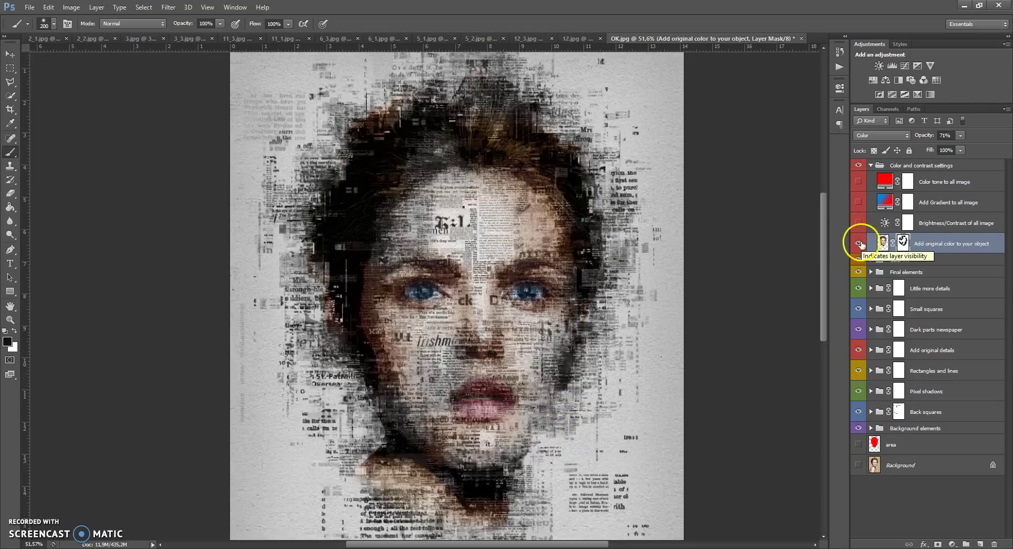
Step: Enable Brightness/Contrast of all image and tune its brightness and contrast sliders in Properties
left_click(860, 223)
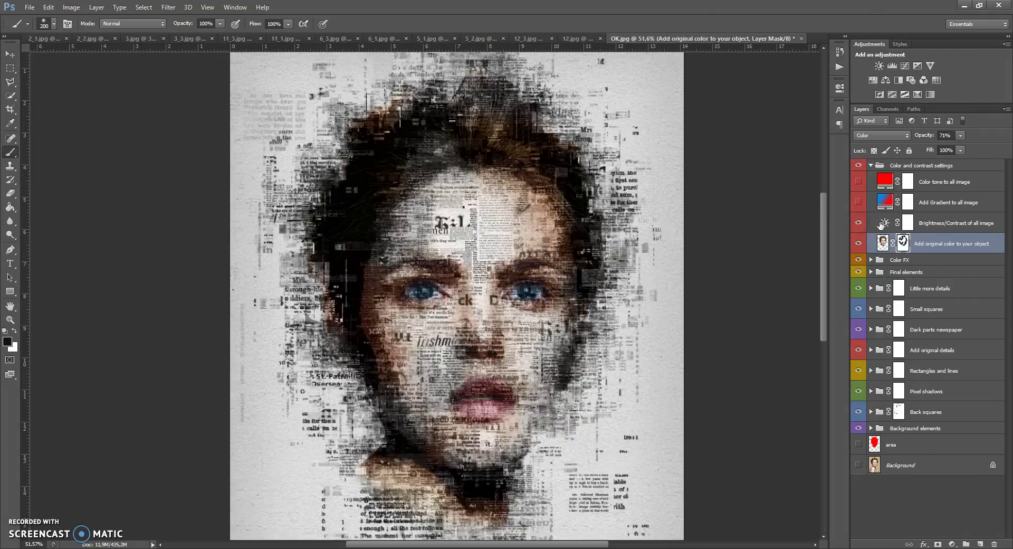
double_click(884, 223)
left_click_drag(750, 137, 725, 167)
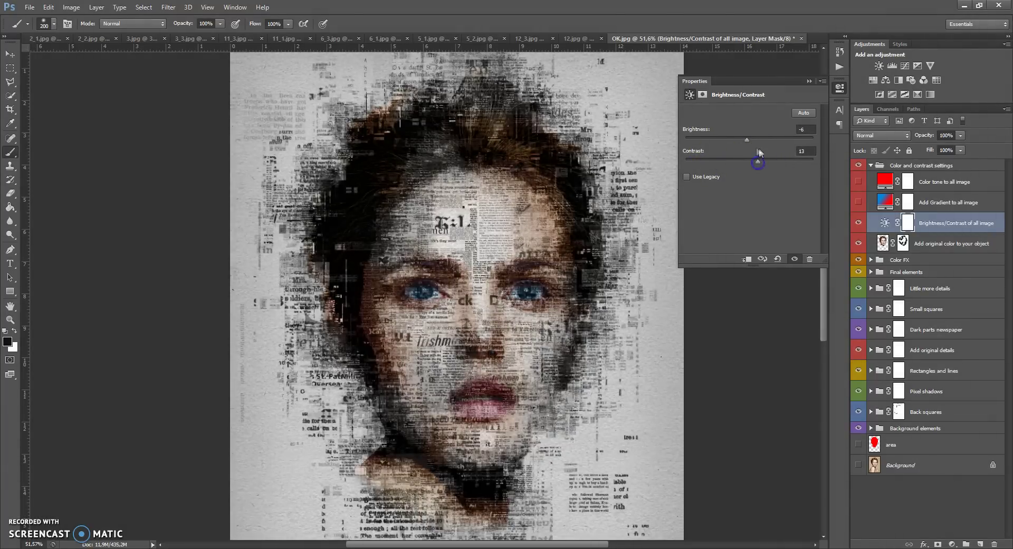
left_click(809, 81)
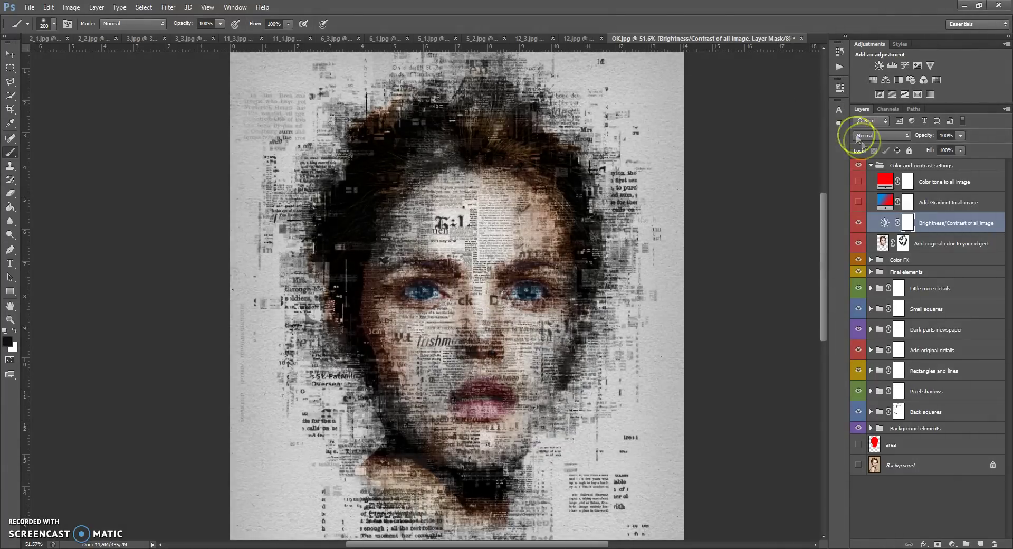
Step: Turn on the Add Gradient to all image layer and open its gradient fill settings
left_click(859, 222)
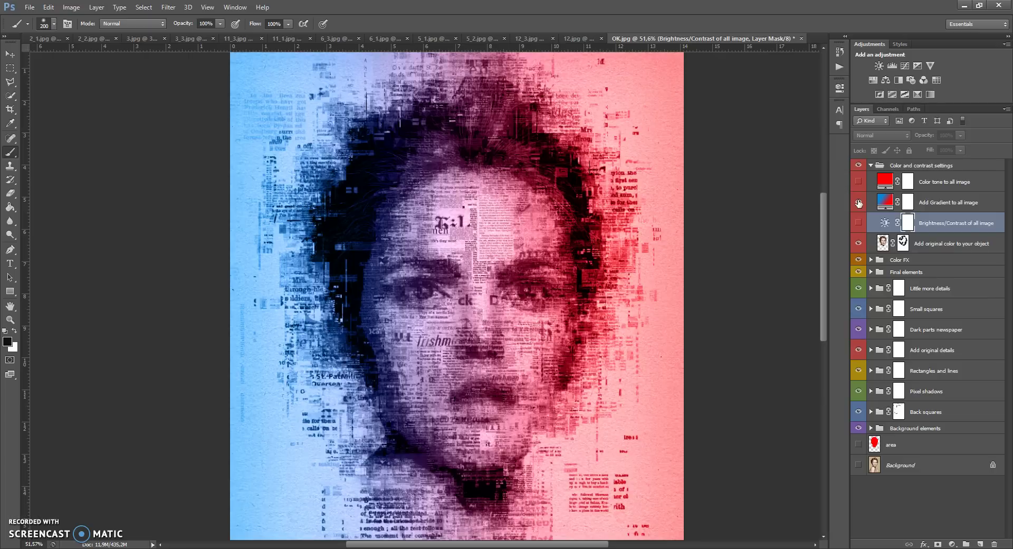
left_click(889, 205)
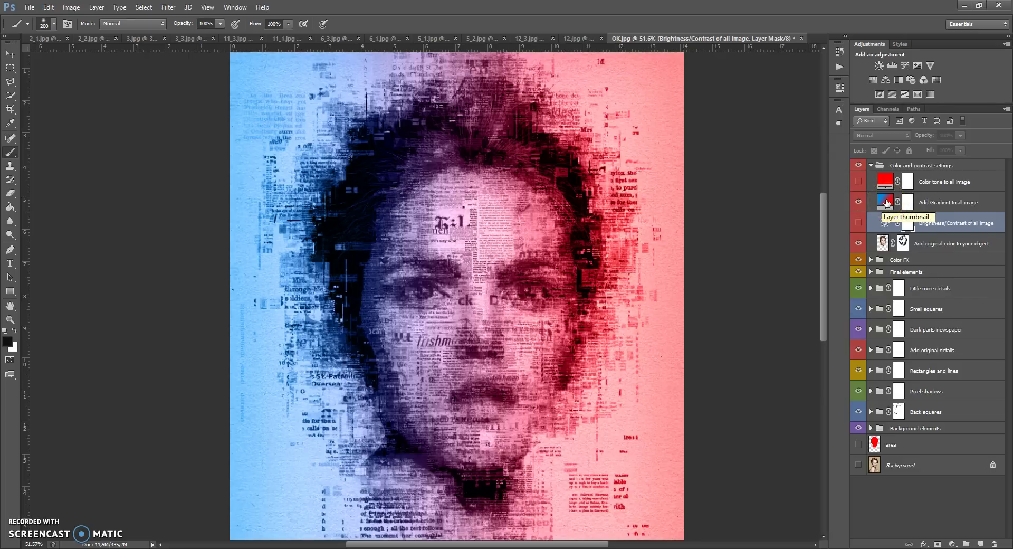
left_click(887, 202)
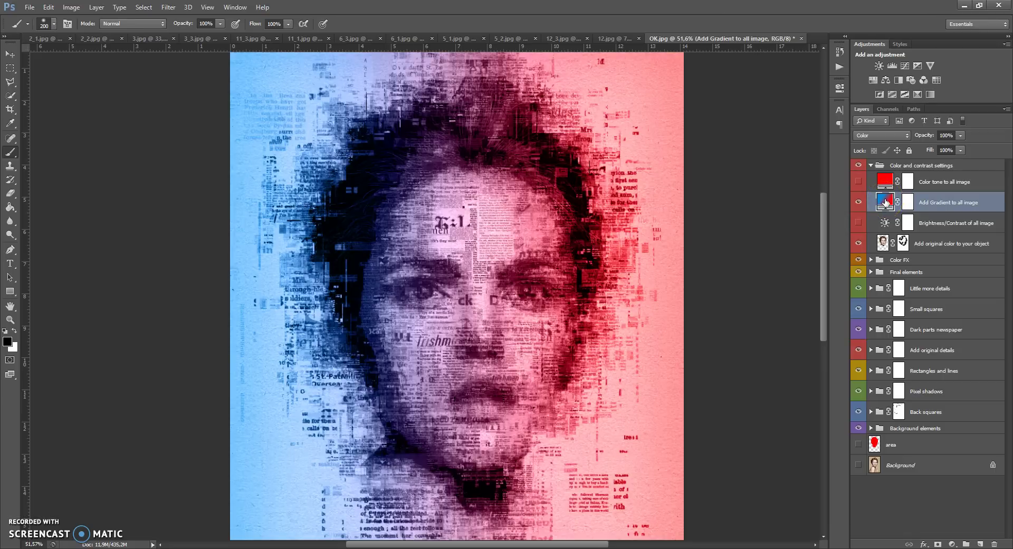
double_click(887, 201)
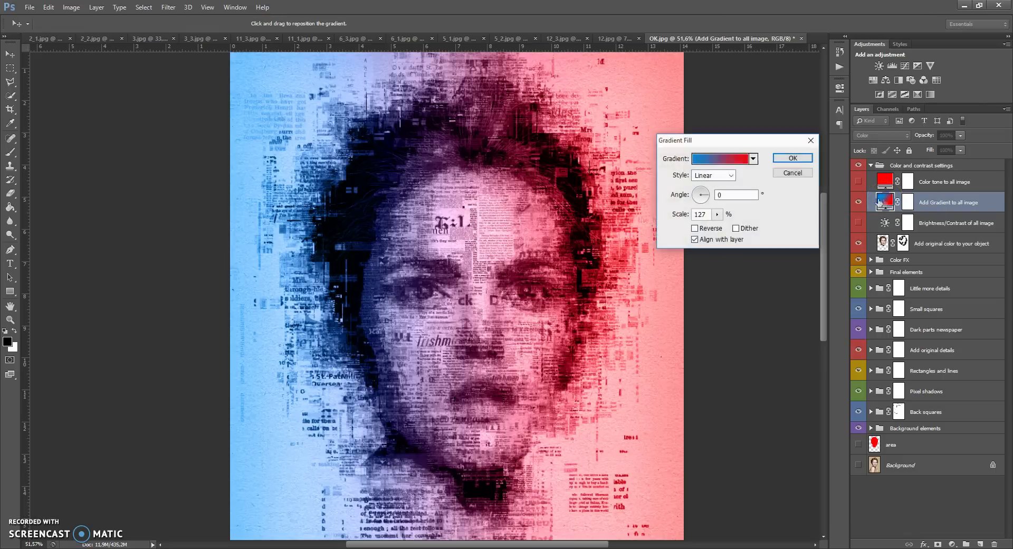
Step: Trial magenta and violet gradient stop colours, discard them, and keep the blue-to-red gradient
left_click(733, 159)
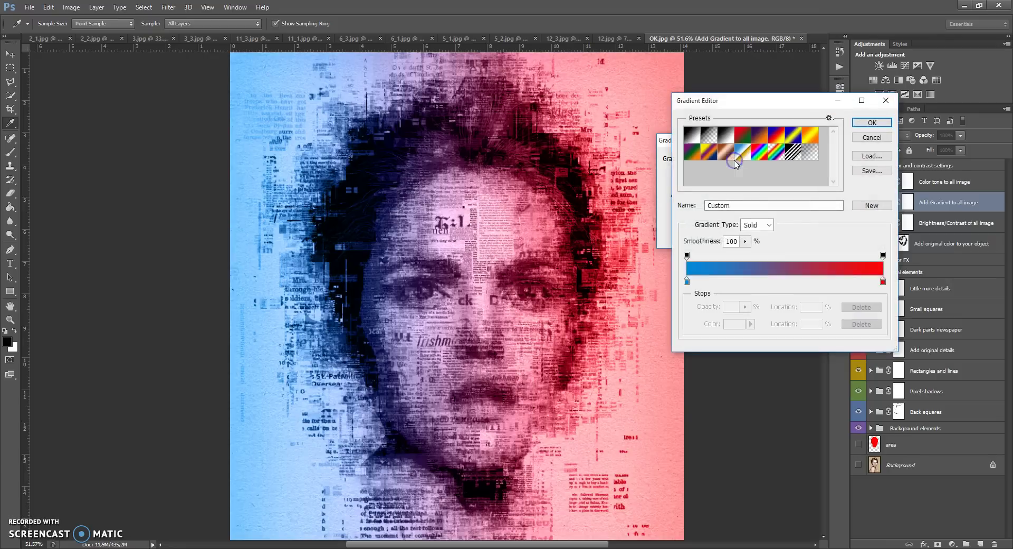
double_click(687, 282)
left_click_drag(819, 237, 817, 201)
left_click(897, 189)
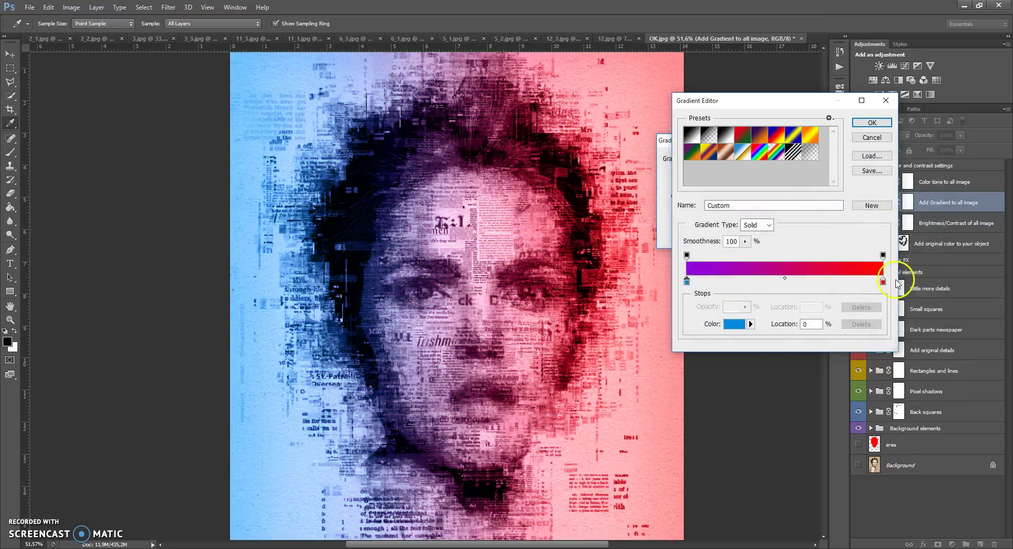
double_click(884, 282)
left_click_drag(819, 182, 818, 208)
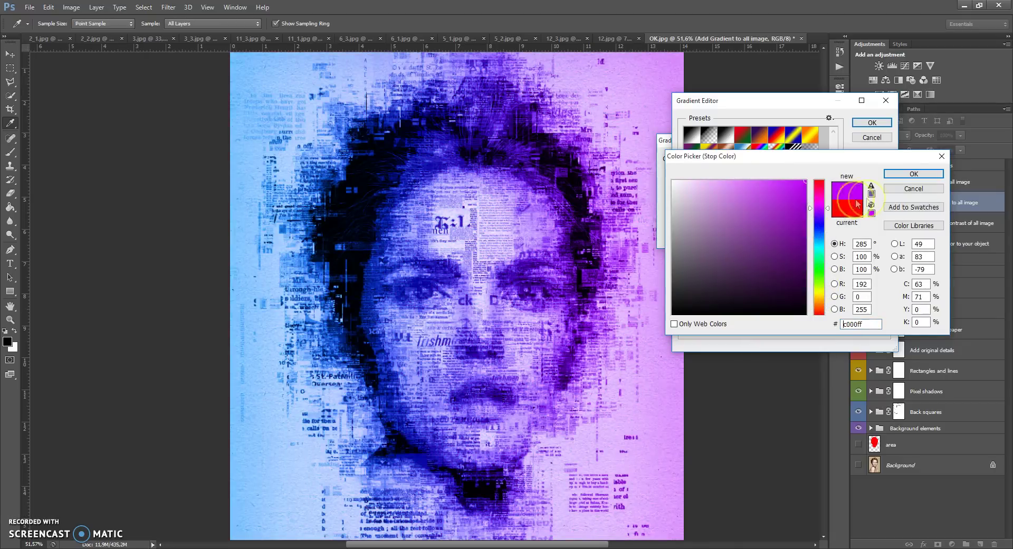
left_click(898, 189)
left_click(872, 122)
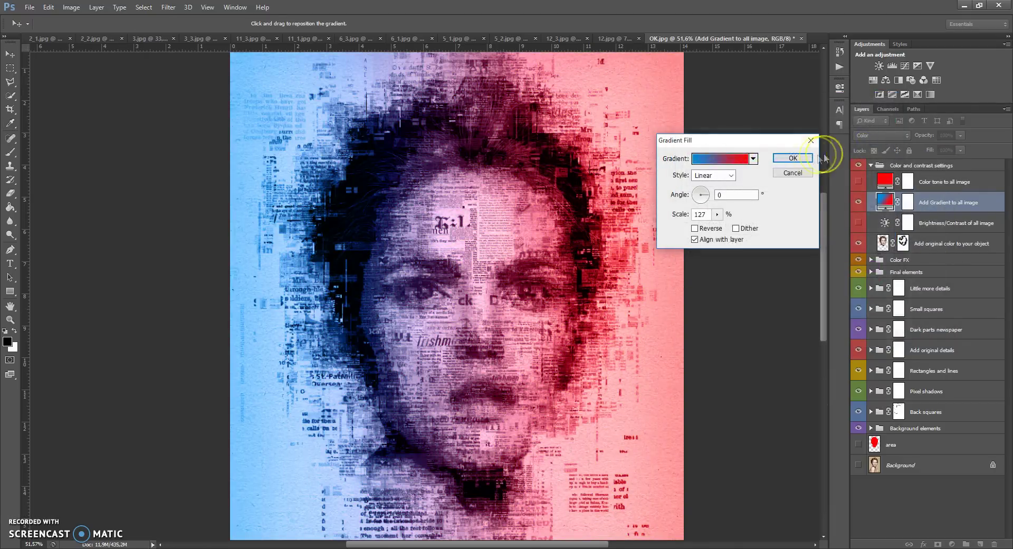
left_click(797, 160)
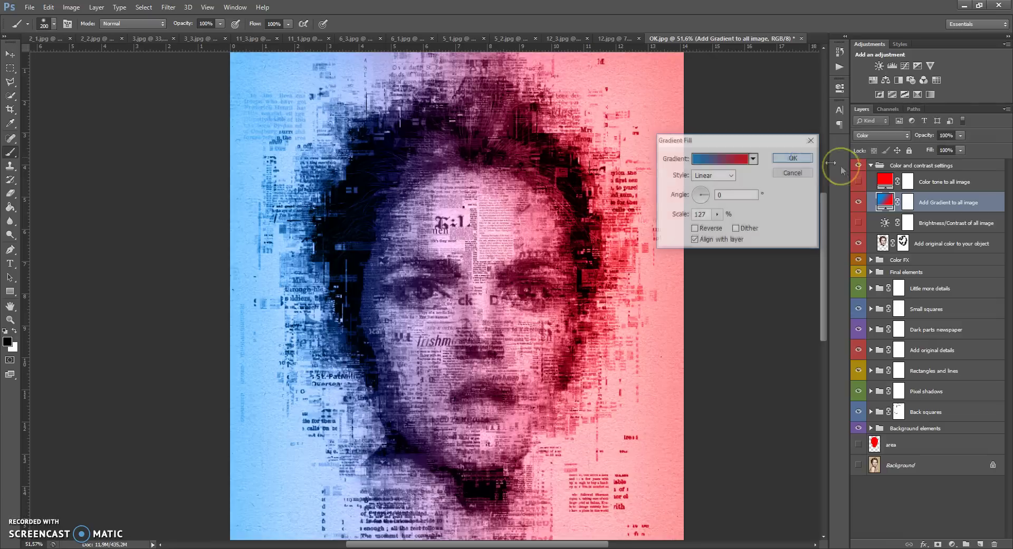
Step: Hide the gradient, show Color tone to all image, and change its fill to orange #ff8a00
left_click(860, 202)
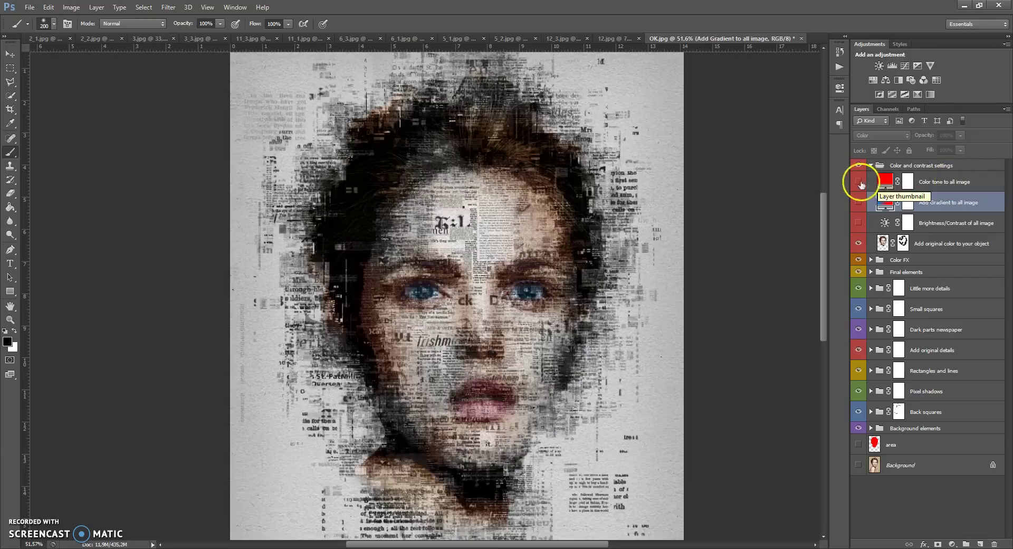
left_click(859, 182)
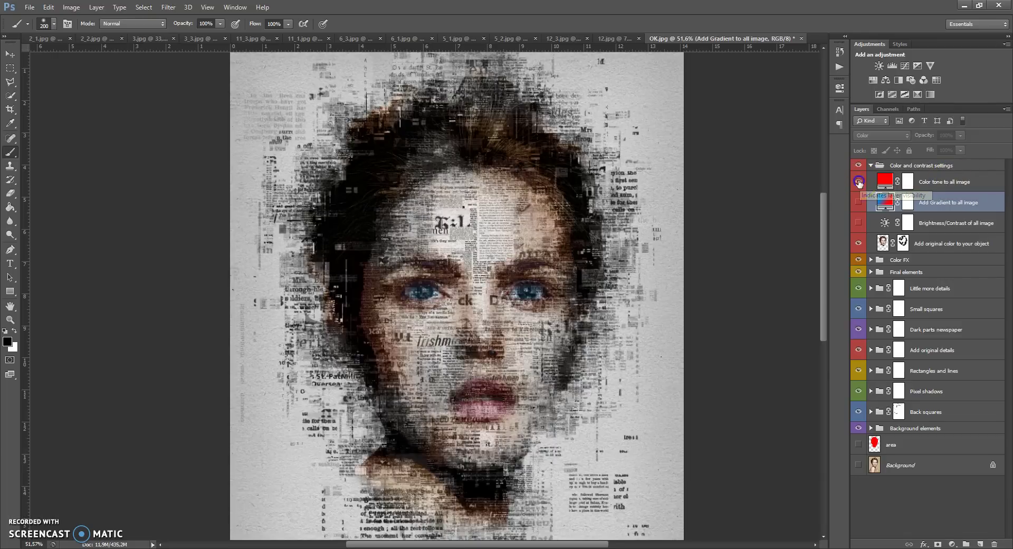
double_click(890, 182)
left_click_drag(819, 183, 818, 304)
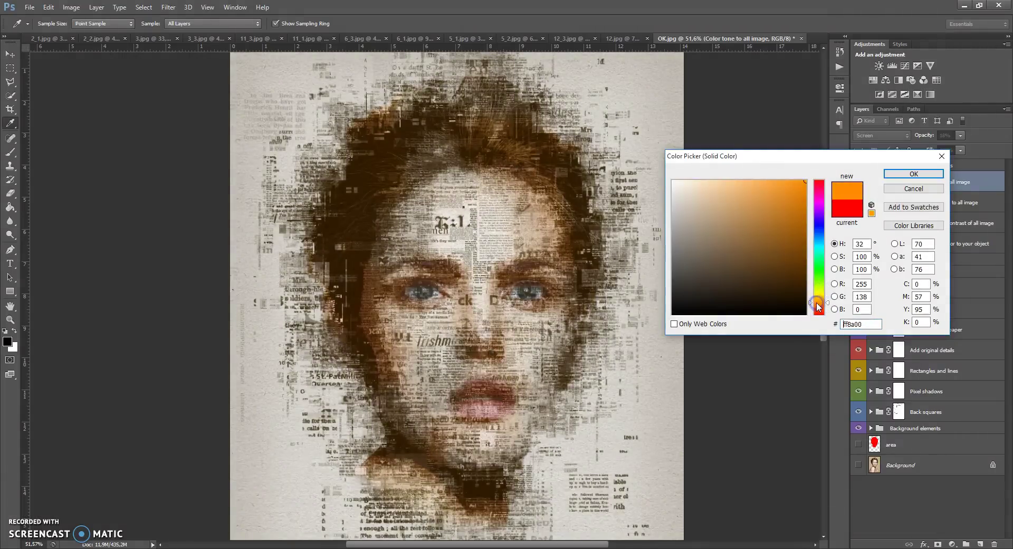
left_click(914, 173)
scroll(478, 198, "down", 2)
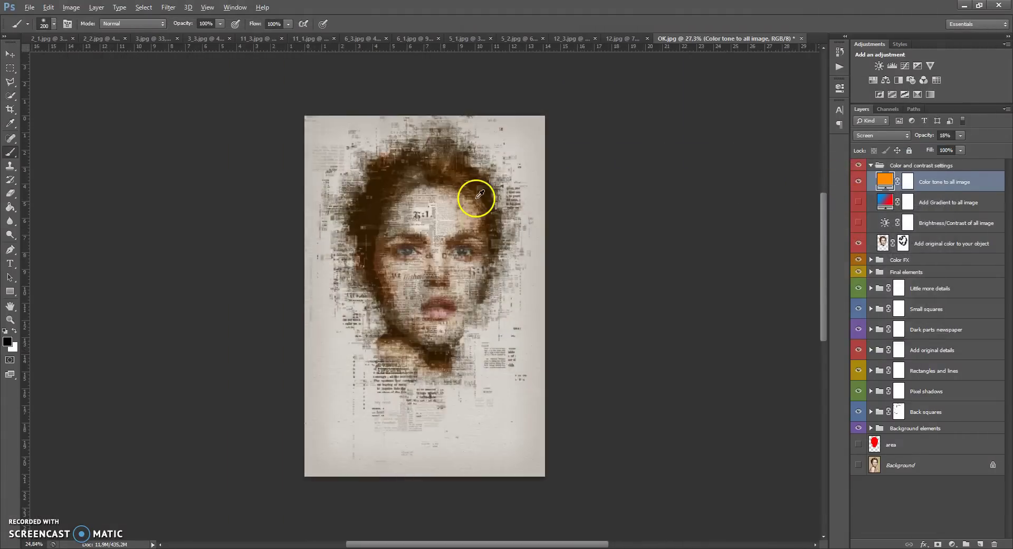
scroll(417, 195, "up", 1)
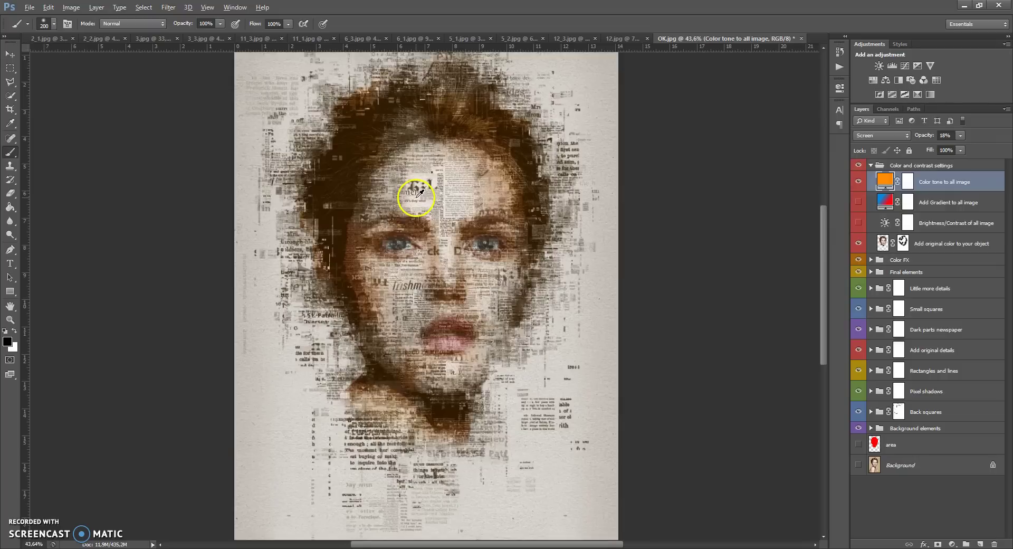
left_click(871, 165)
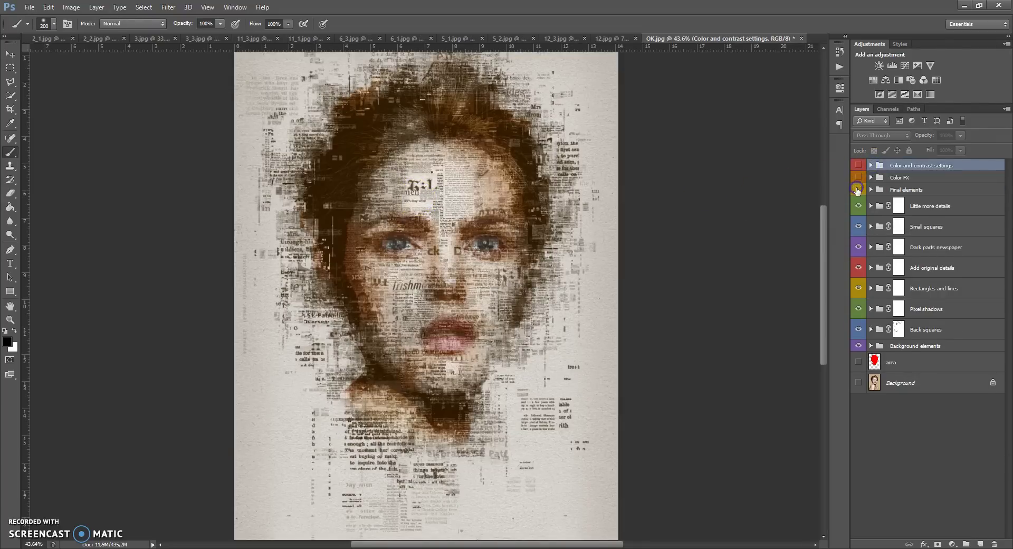
Step: Toggle the colour effects to compare, then hide the Color and contrast, Color FX and Final elements groups
left_click(857, 190)
left_click(858, 166)
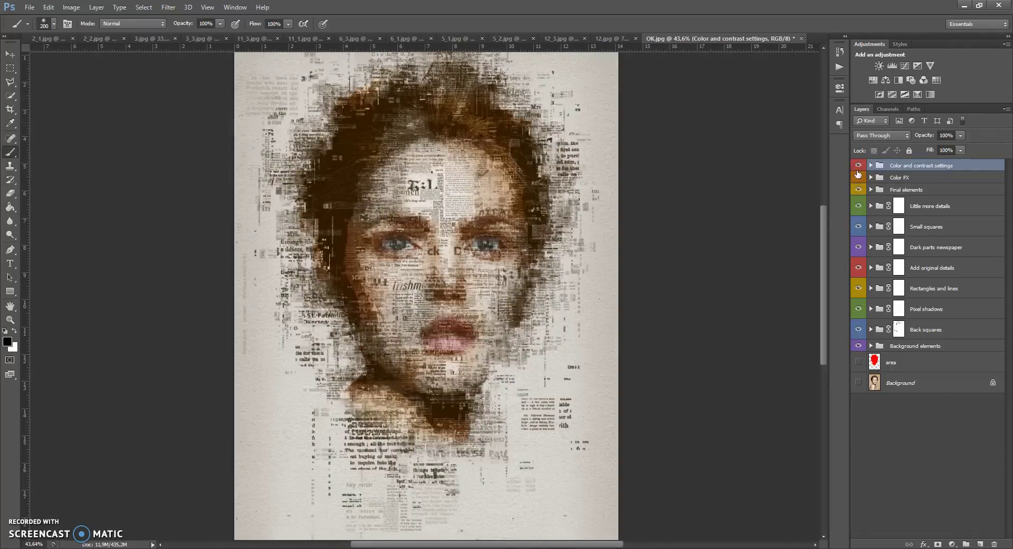
scroll(445, 183, "up", 2)
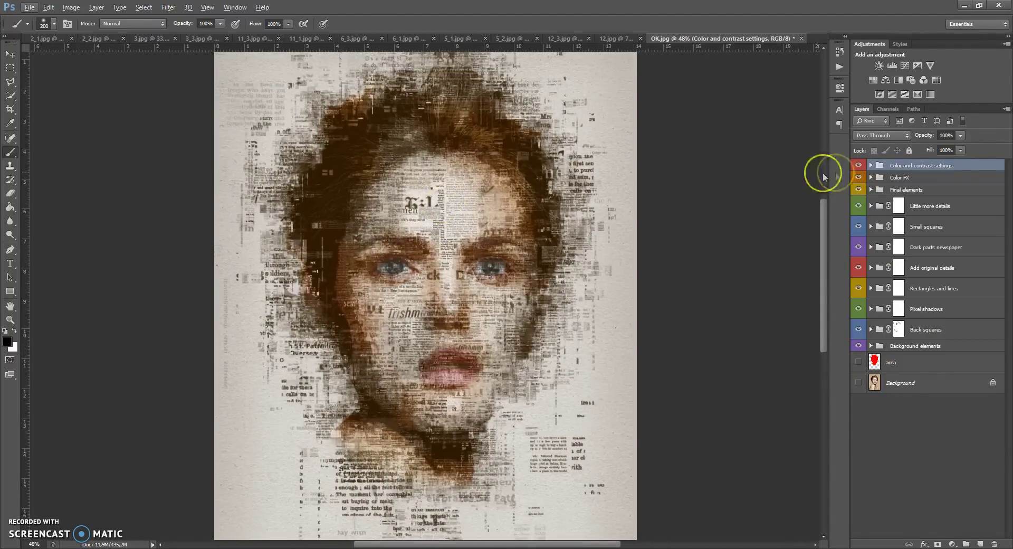
left_click_drag(858, 167, 859, 190)
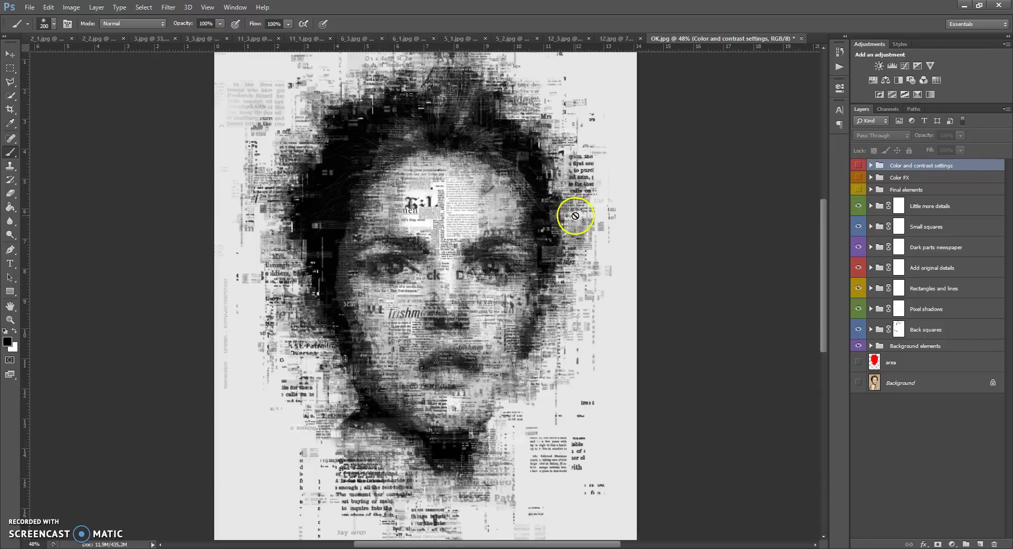
scroll(575, 216, "up", 1)
scroll(575, 216, "up", 1)
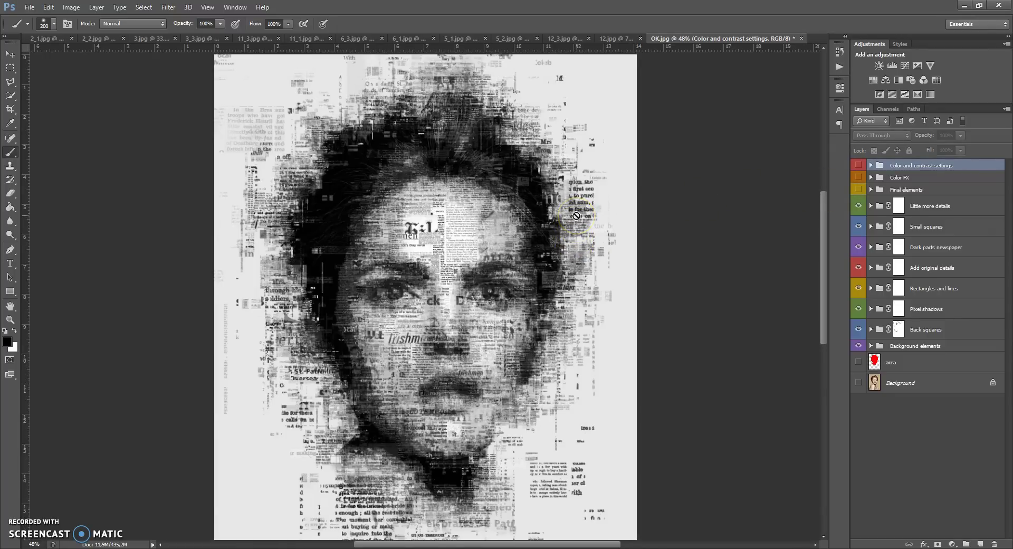
left_click(872, 166)
left_click(688, 201)
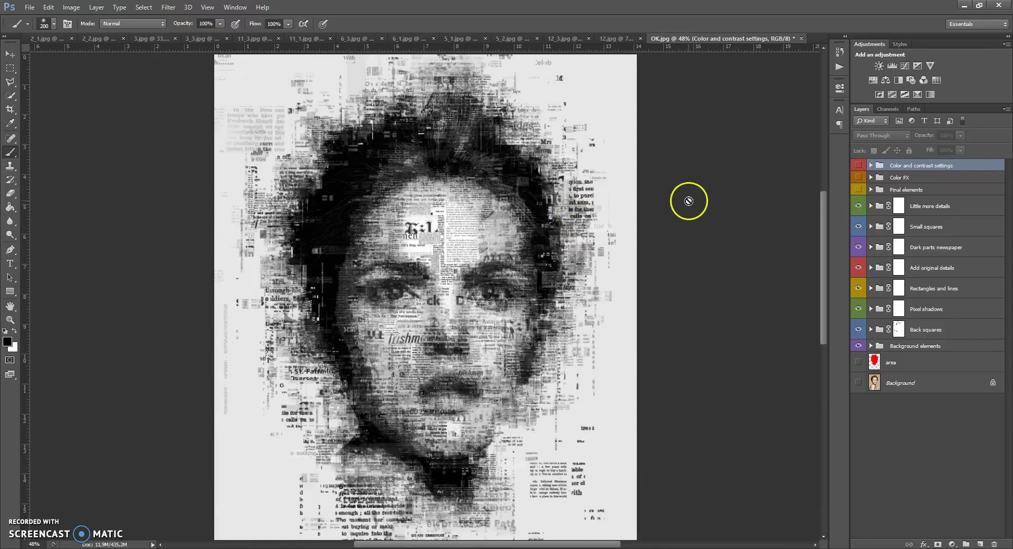